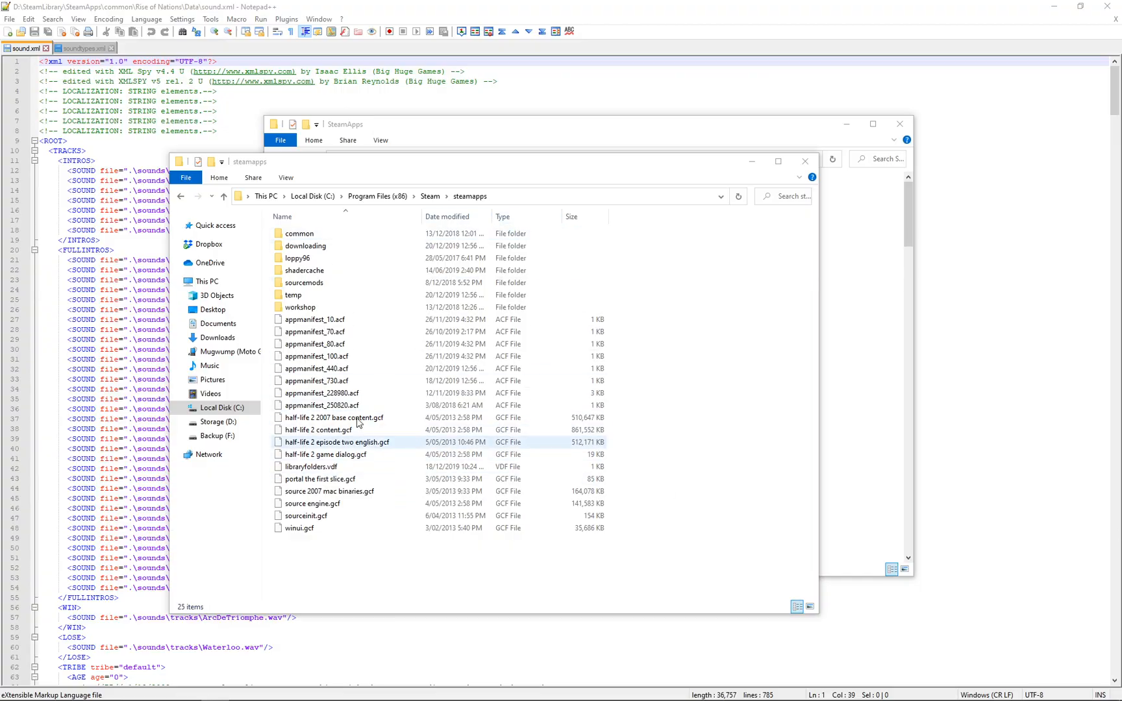
- Look in the common folder under C:\Program Files (x86)\Steam\steamapps and move the overlapping SteamApps window aside
{"action": "left_click", "coordinate": [521, 197]}
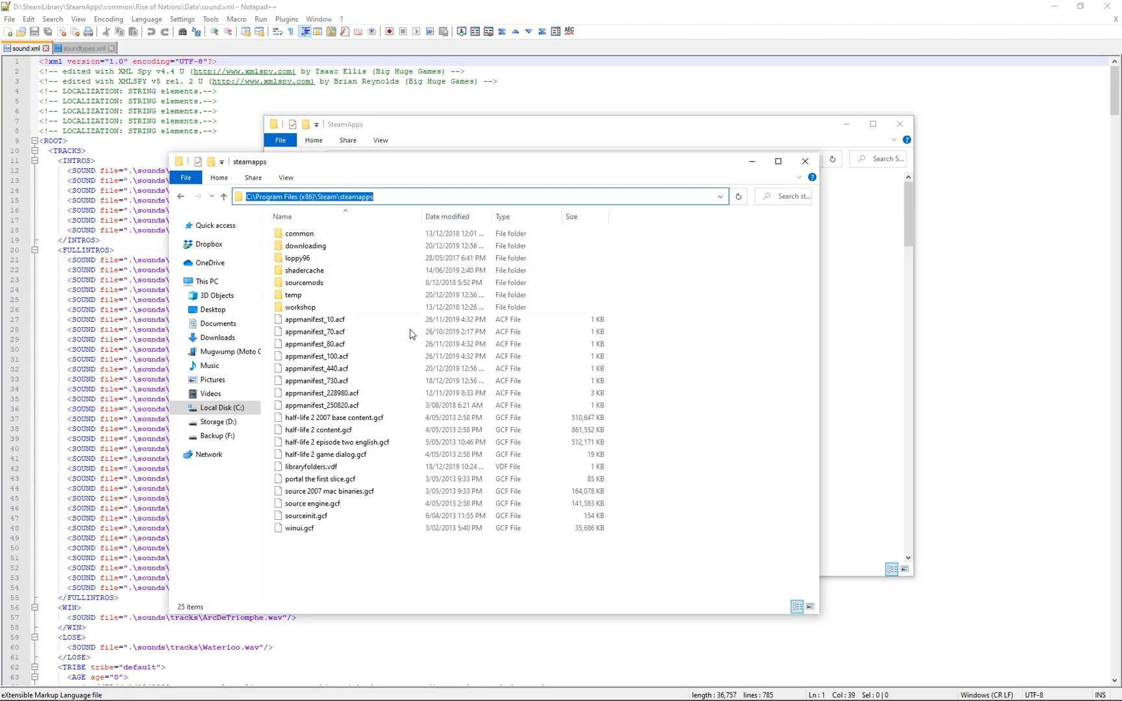
{"action": "double_click", "coordinate": [299, 234]}
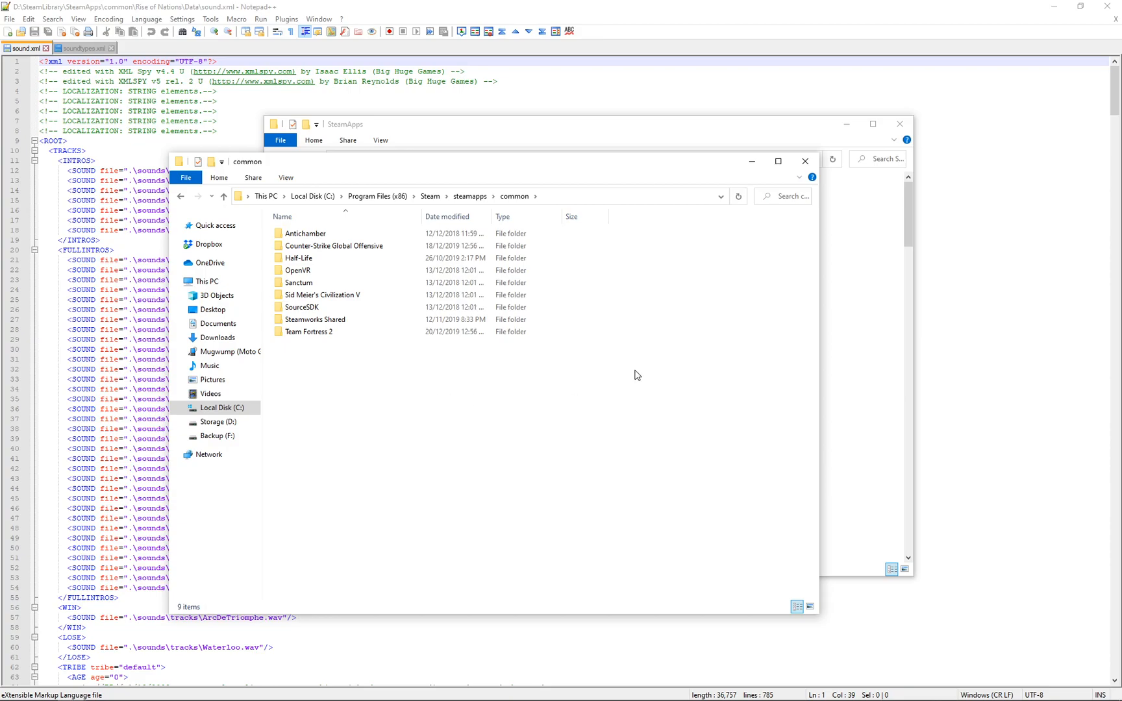
{"action": "left_click", "coordinate": [661, 129]}
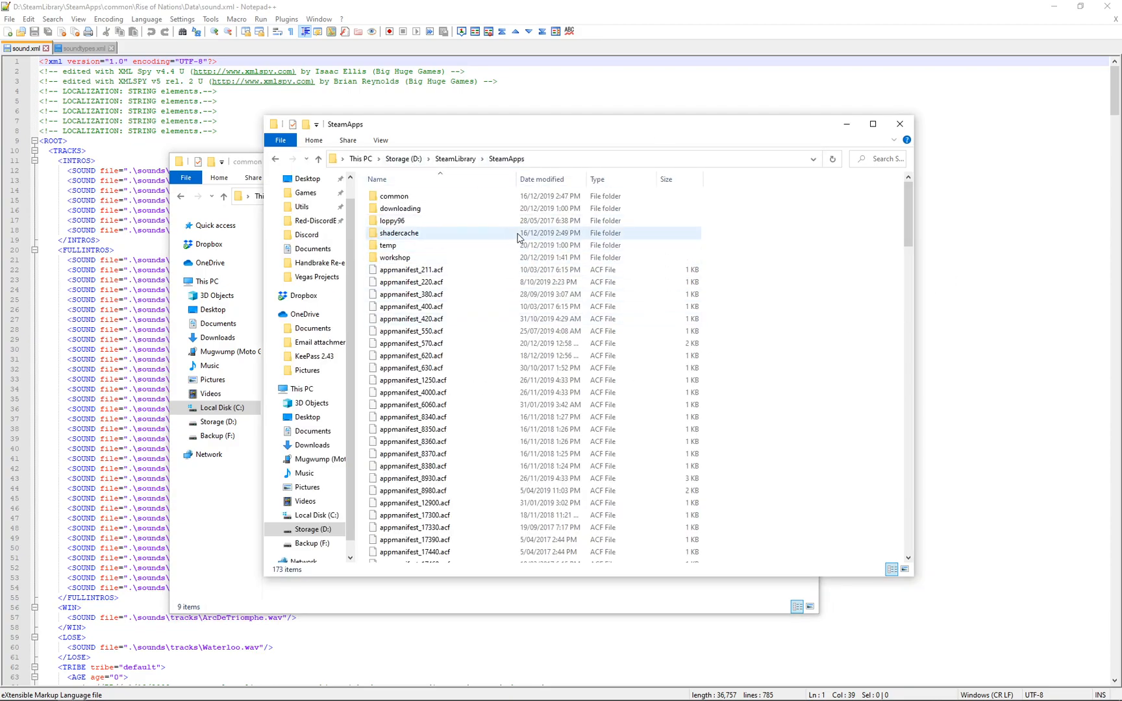
{"action": "left_click_drag", "start_coordinate": [450, 132], "coordinate": [596, 152]}
{"action": "left_click", "coordinate": [392, 165]}
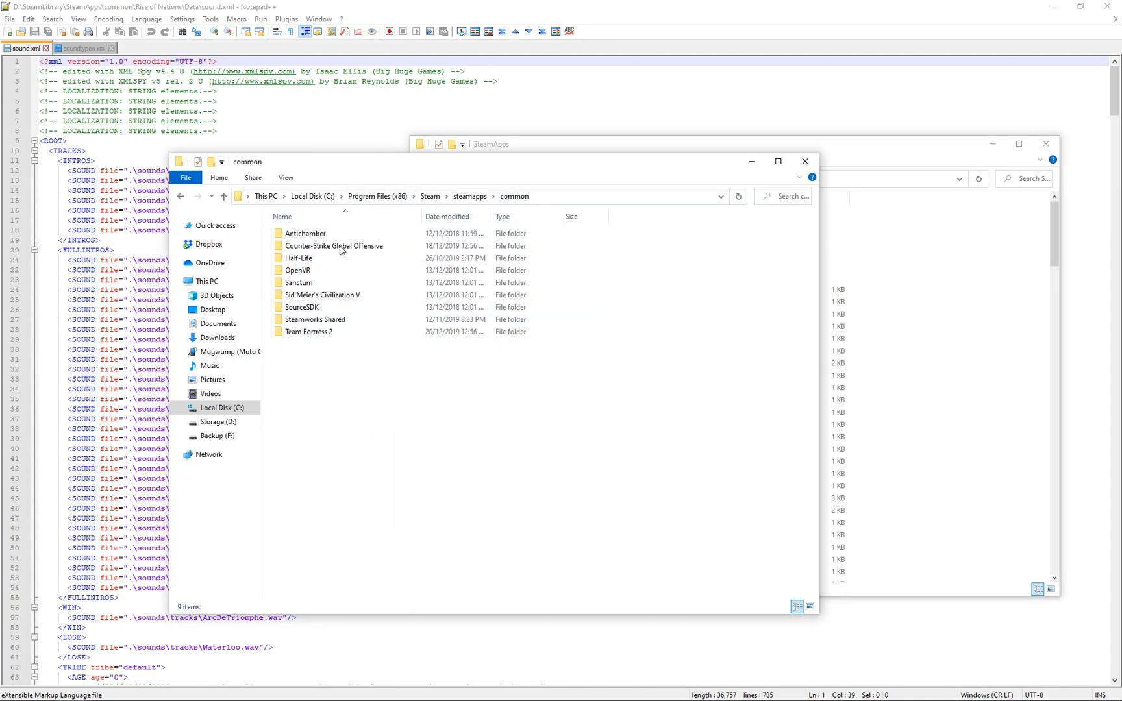
- Open the Rise of Nations folder inside D:\SteamLibrary\SteamApps\common
{"action": "left_click", "coordinate": [847, 168]}
{"action": "double_click", "coordinate": [554, 217]}
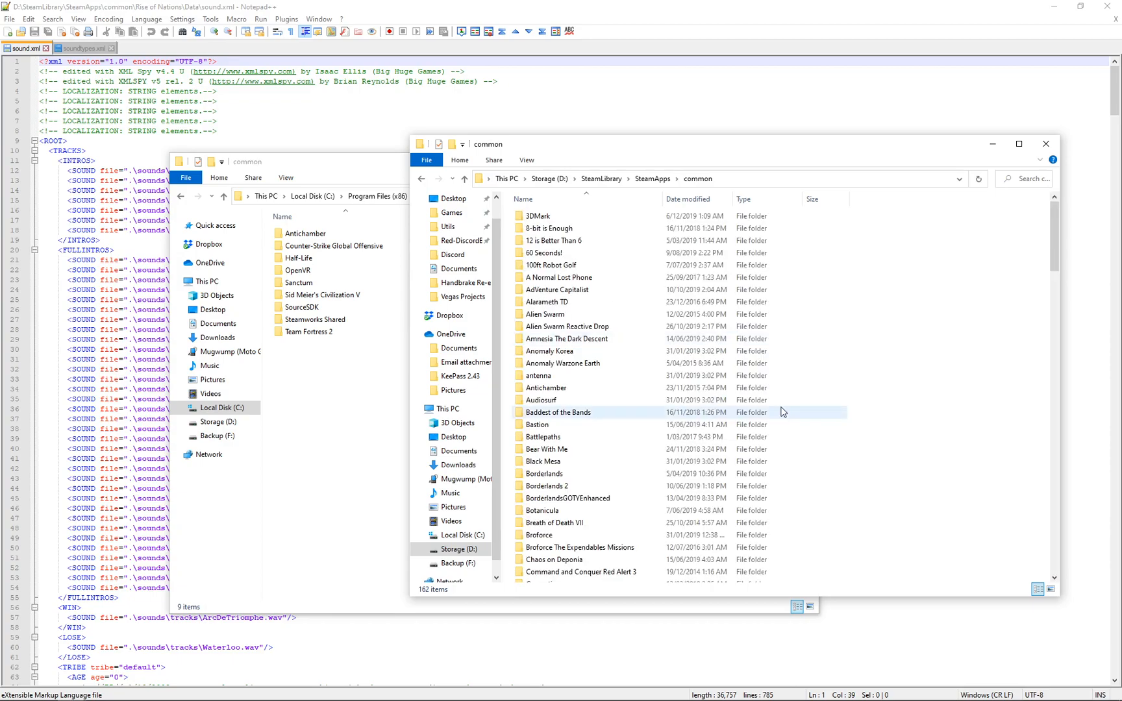
{"action": "left_click_drag", "start_coordinate": [1054, 233], "coordinate": [1053, 447]}
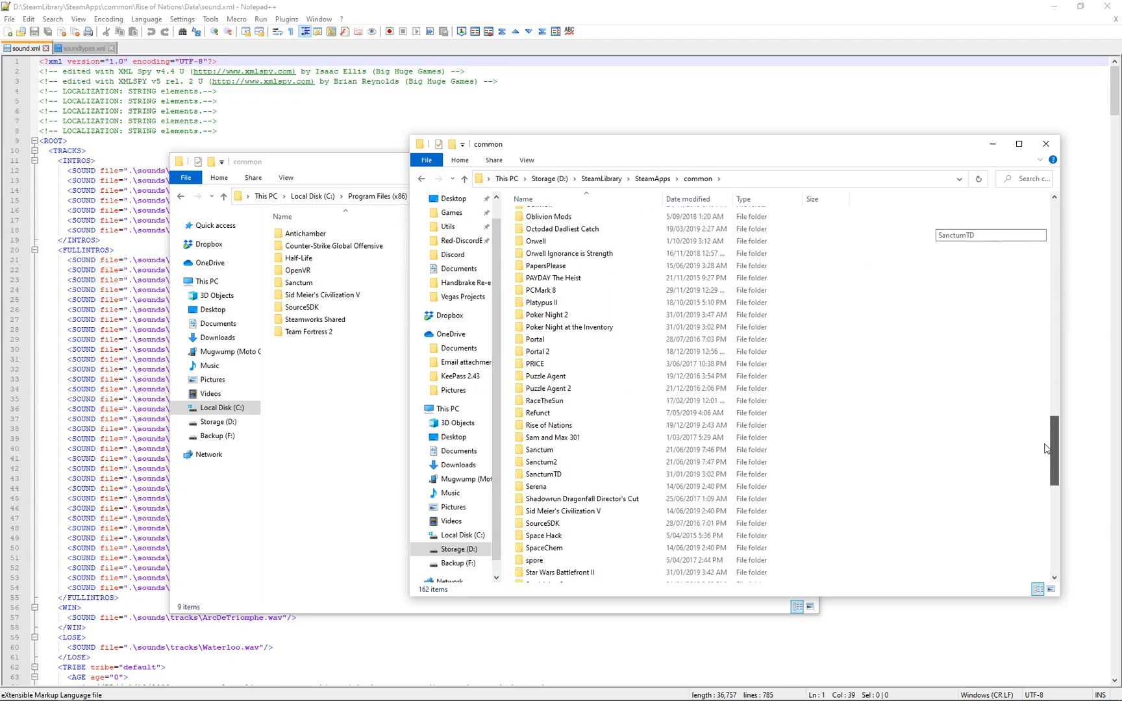
{"action": "left_click", "coordinate": [549, 425]}
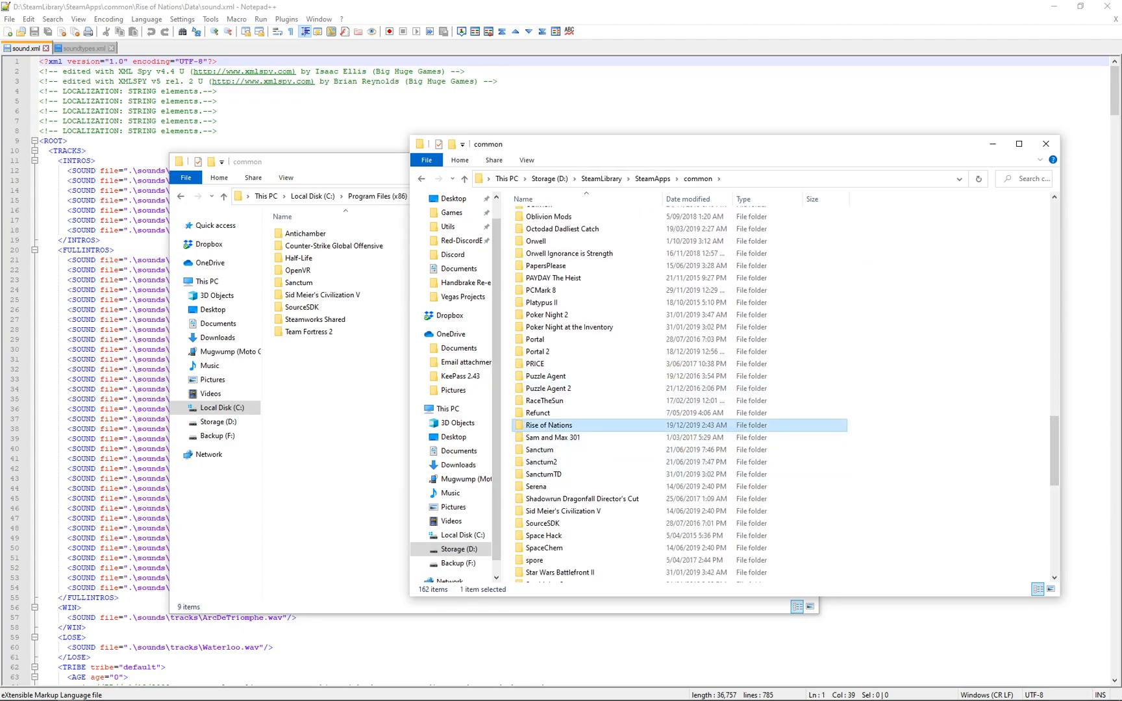
{"action": "double_click", "coordinate": [563, 428]}
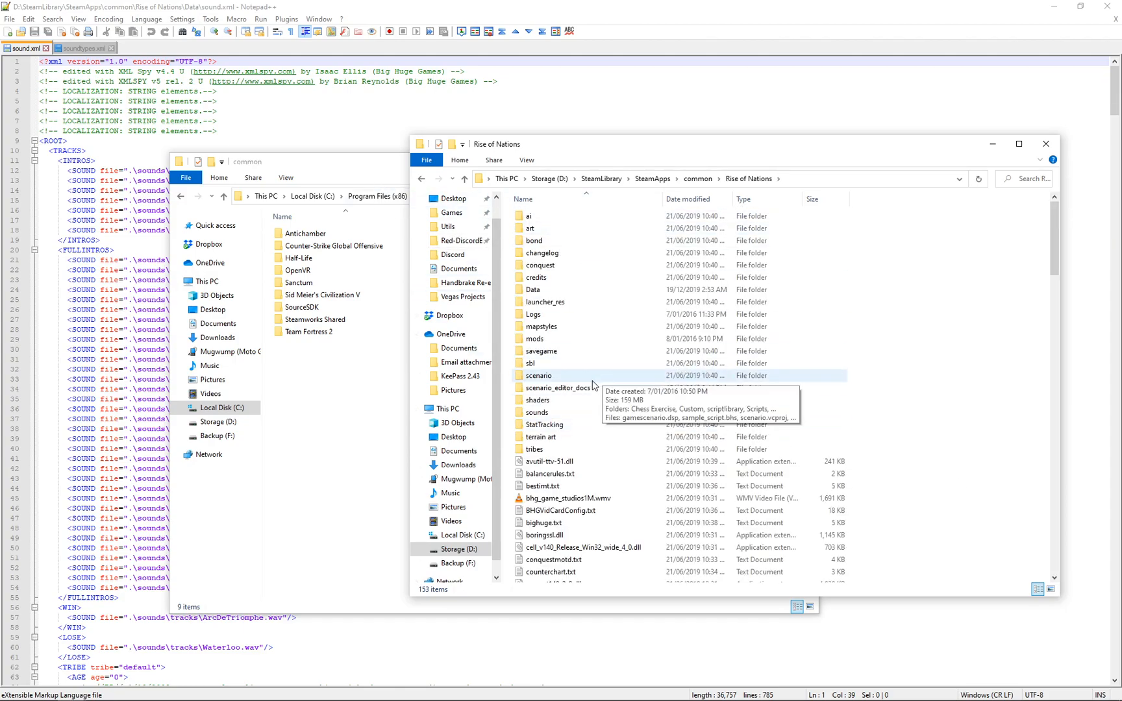
- Open the game's Data folder and select the sound.xml file
{"action": "double_click", "coordinate": [534, 289]}
{"action": "left_click_drag", "start_coordinate": [1055, 243], "coordinate": [1025, 496]}
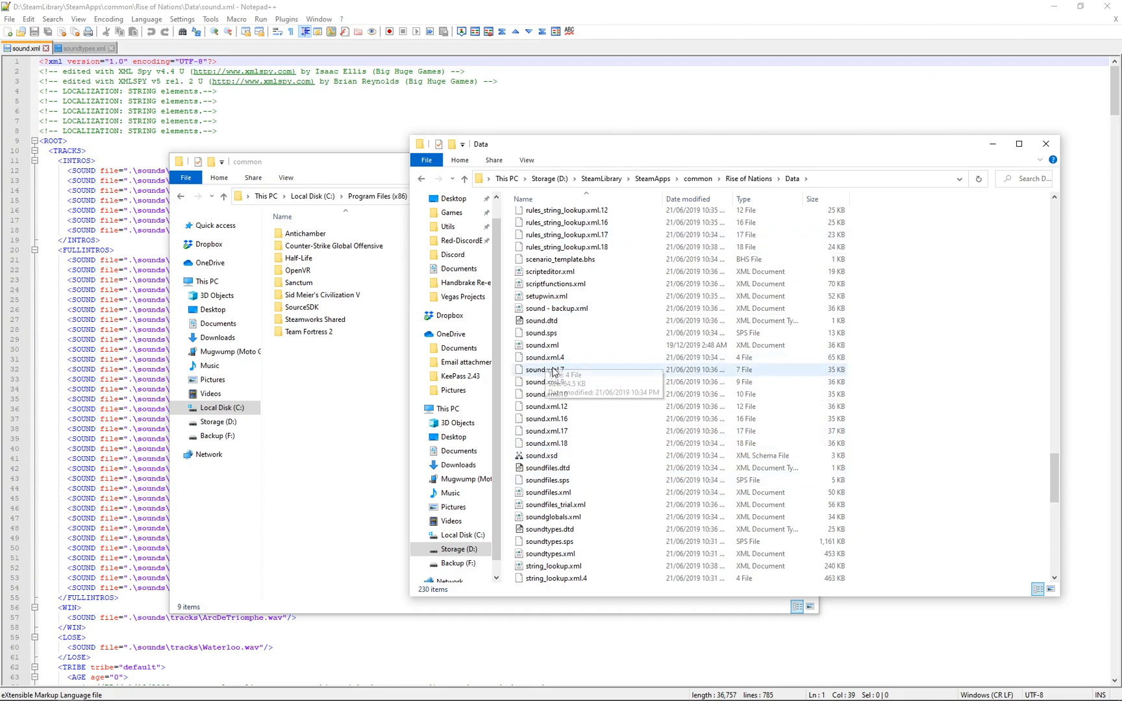
{"action": "left_click", "coordinate": [570, 346]}
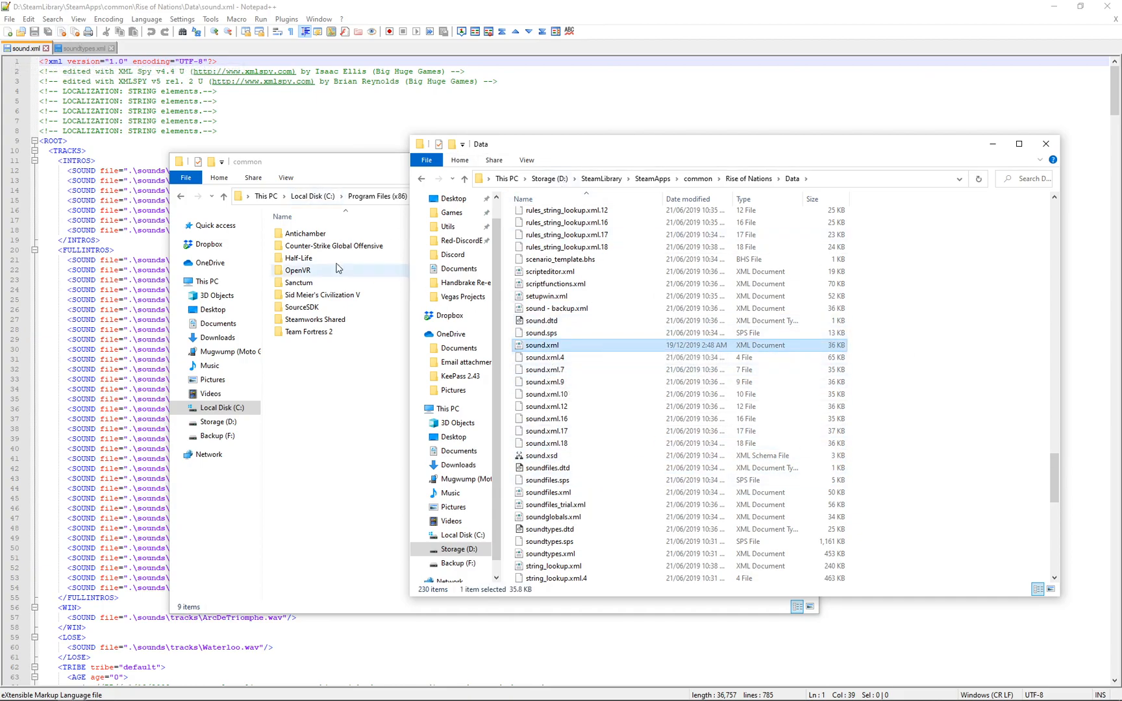
- Switch to Notepad++ and look over the contents of soundtypes.xml and sound.xml, ending on sound.xml
{"action": "left_click", "coordinate": [83, 49]}
{"action": "left_click", "coordinate": [943, 185]}
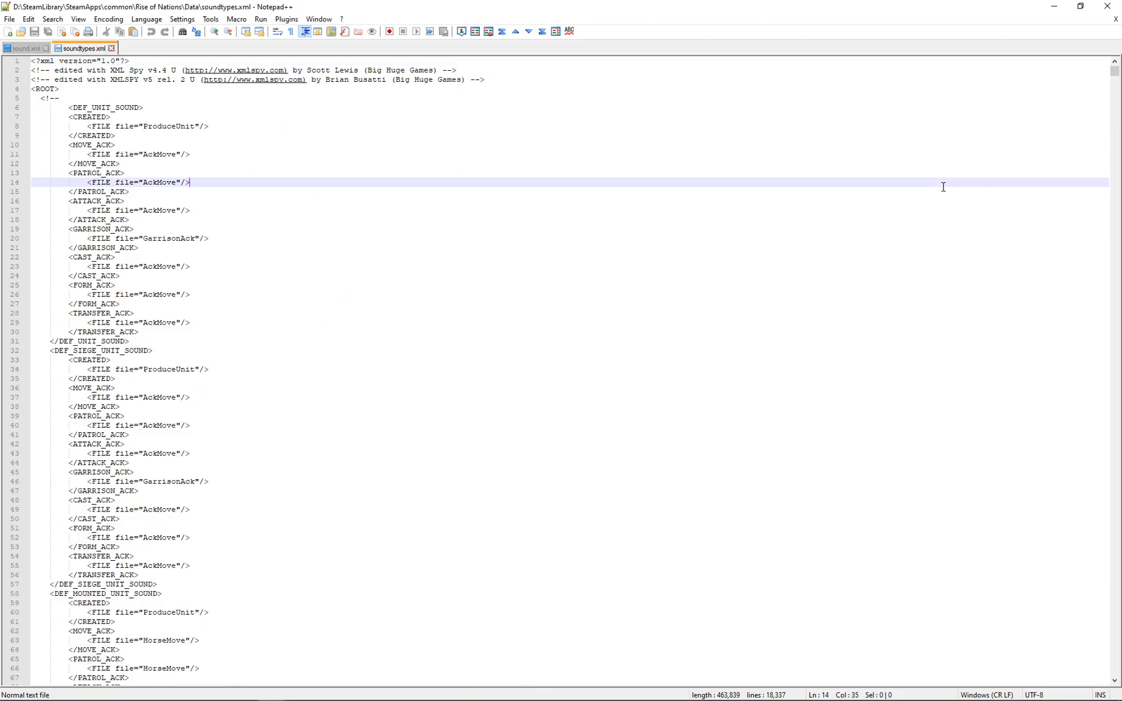
{"action": "mouse_move", "coordinate": [1115, 73]}
{"action": "left_mouse_down"}
{"action": "mouse_move", "coordinate": [1115, 373]}
{"action": "mouse_move", "coordinate": [1093, 205]}
{"action": "mouse_move", "coordinate": [1102, 71]}
{"action": "left_mouse_up"}
{"action": "left_click", "coordinate": [26, 49]}
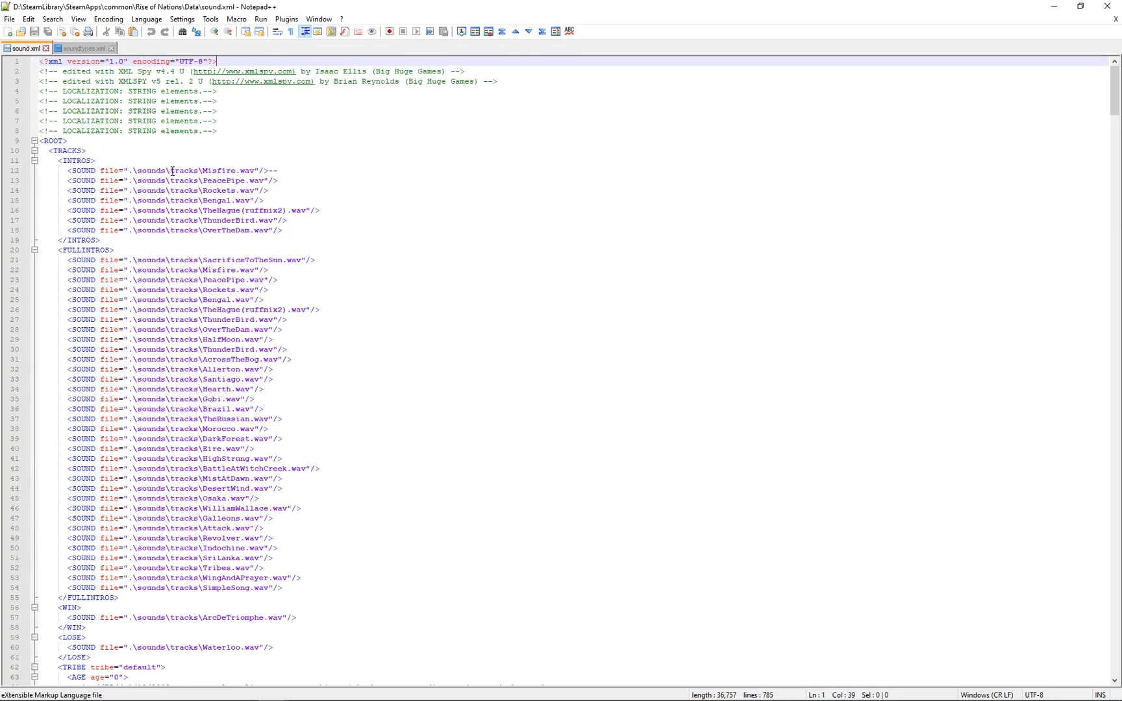
{"action": "left_click", "coordinate": [99, 50]}
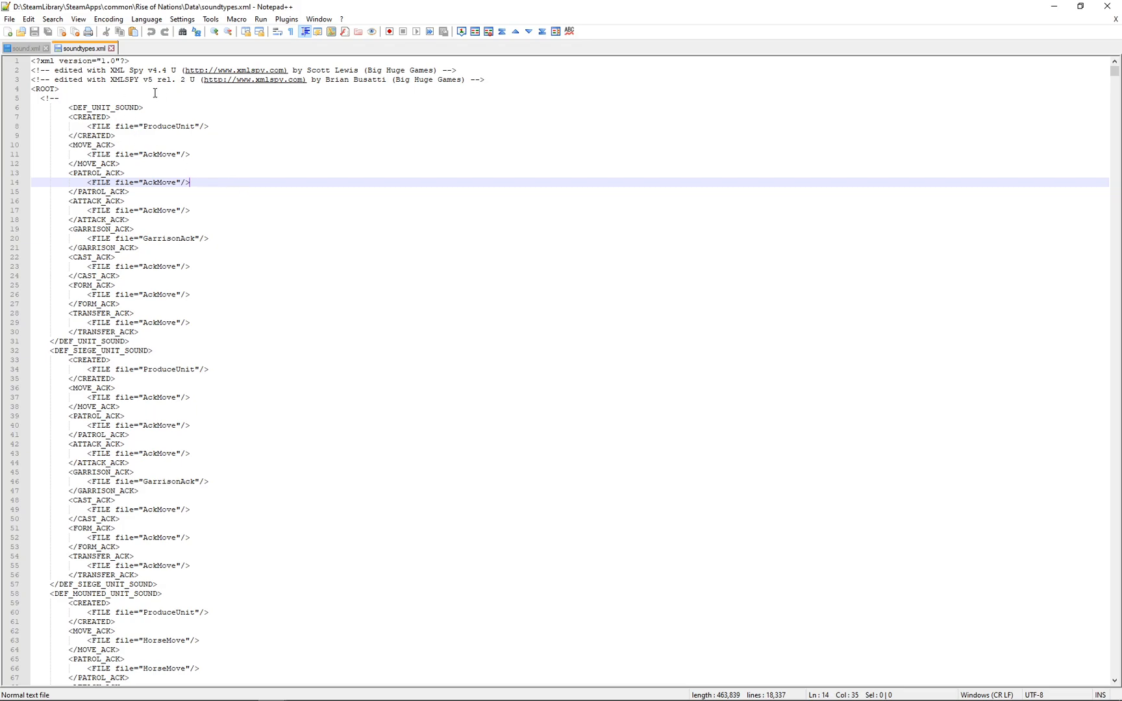
{"action": "left_click", "coordinate": [28, 50]}
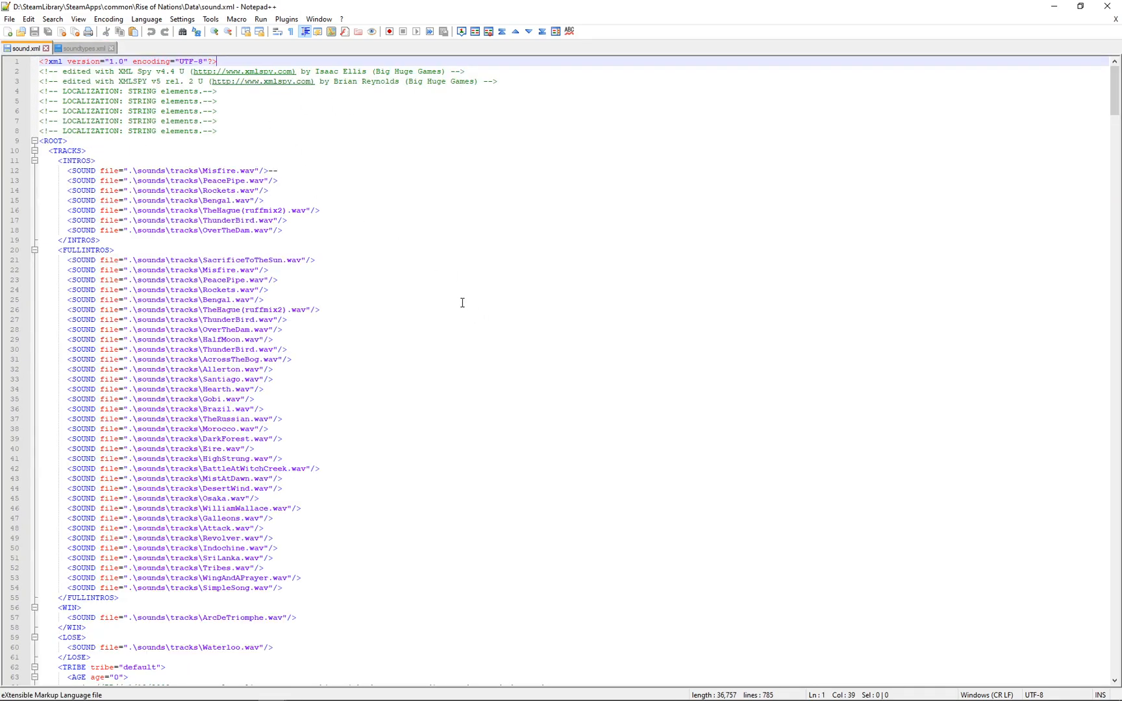
{"action": "key", "text": "alt"}
{"action": "key", "text": "alt+Tab"}
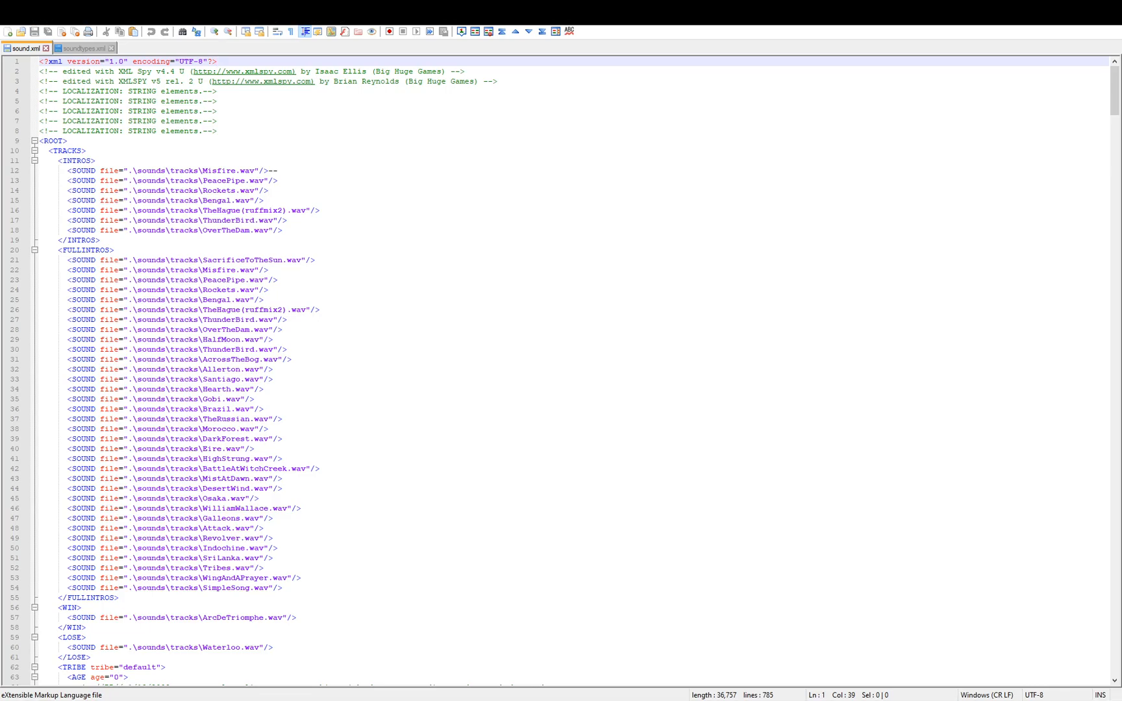
{"action": "left_click", "coordinate": [453, 550]}
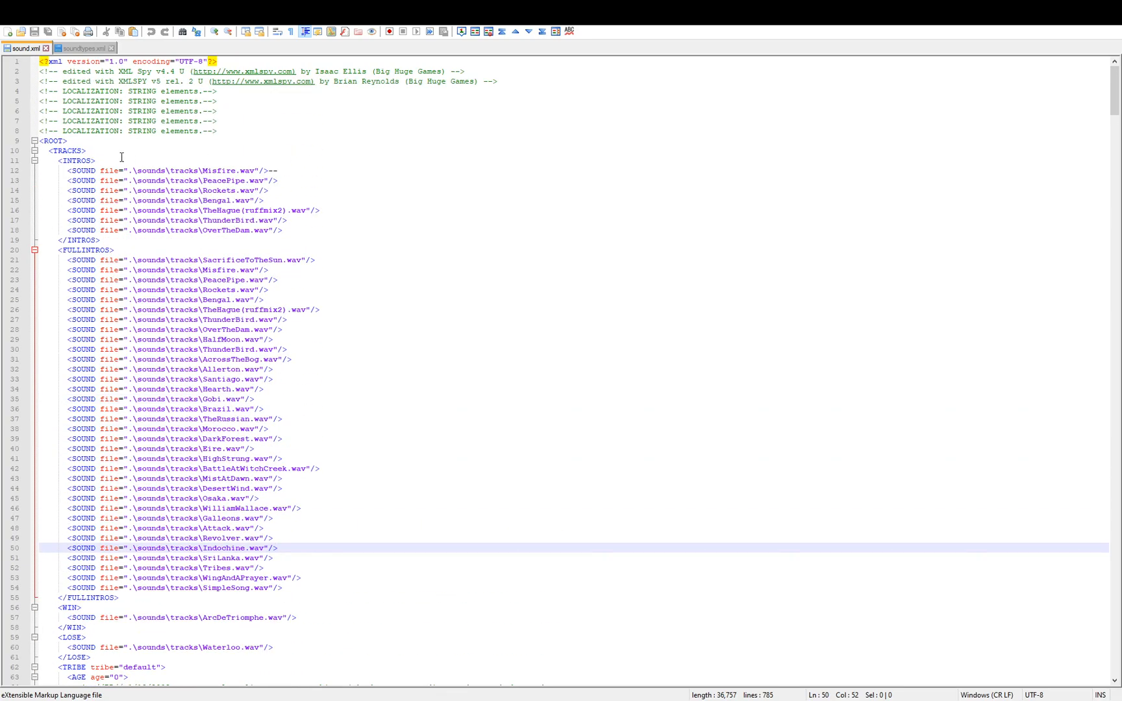
- Examine the INTROS and FULLINTROS sections of sound.xml, highlighting the track entries in each
{"action": "double_click", "coordinate": [62, 159]}
{"action": "left_click_drag", "start_coordinate": [288, 231], "coordinate": [13, 171]}
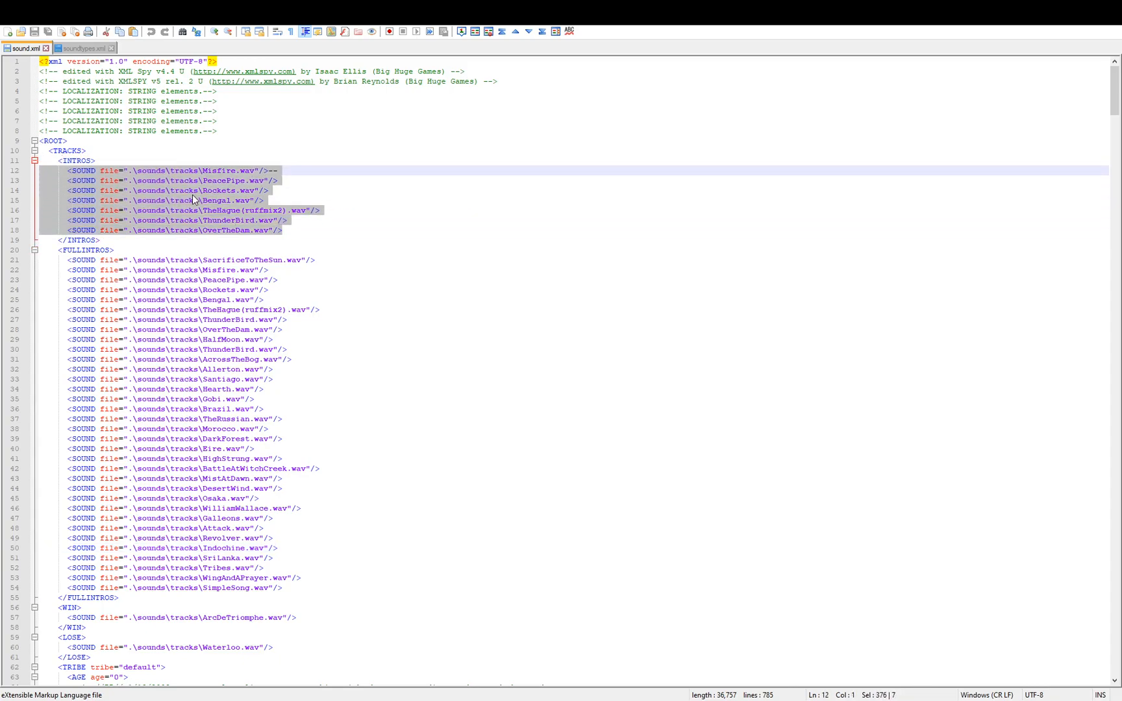
{"action": "double_click", "coordinate": [86, 250]}
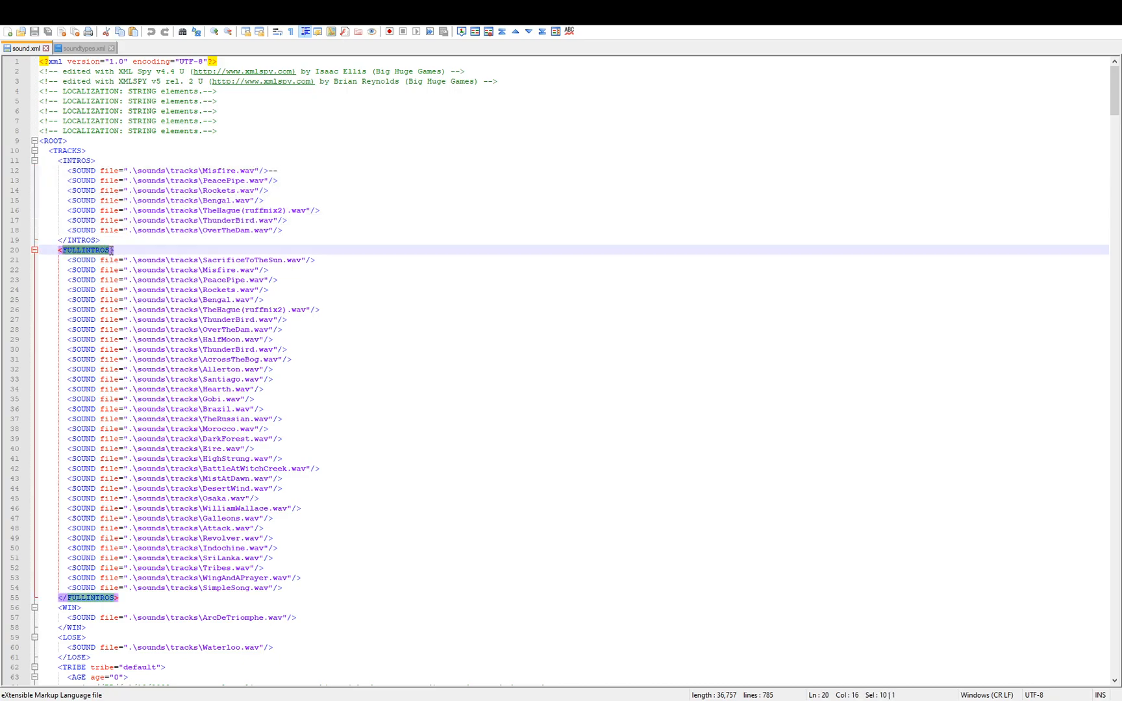
{"action": "left_click_drag", "start_coordinate": [286, 588], "coordinate": [11, 270]}
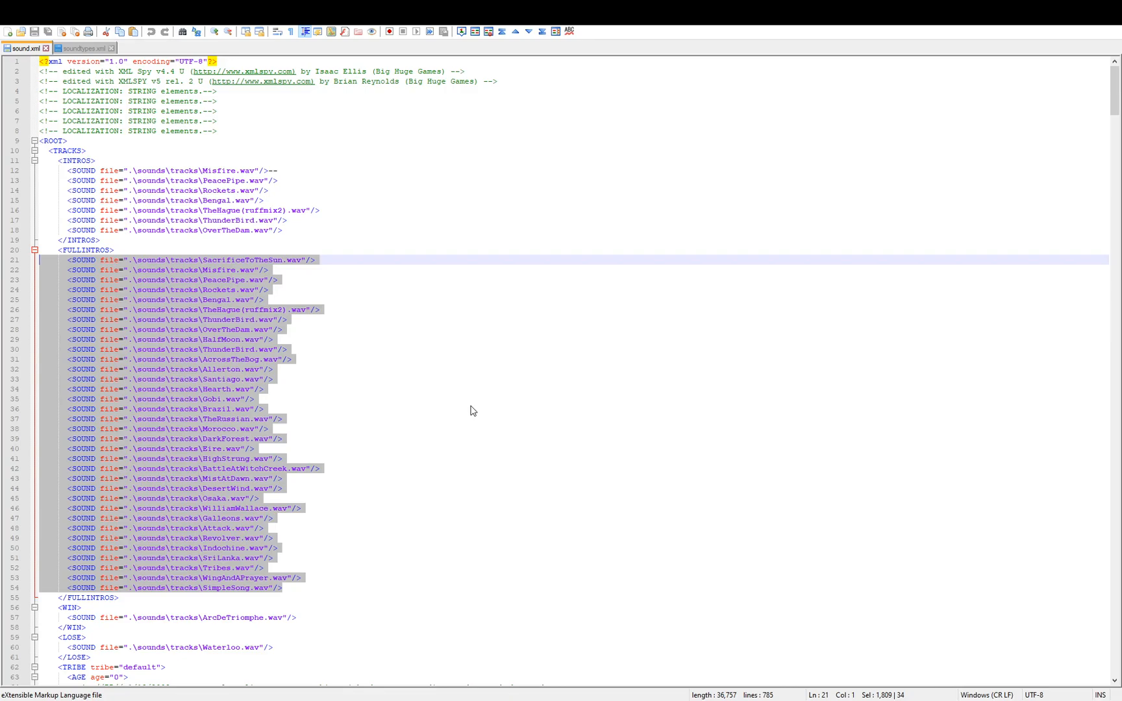
{"action": "double_click", "coordinate": [63, 251]}
{"action": "scroll", "coordinate": [264, 355], "scroll_direction": "down", "scroll_amount": 6}
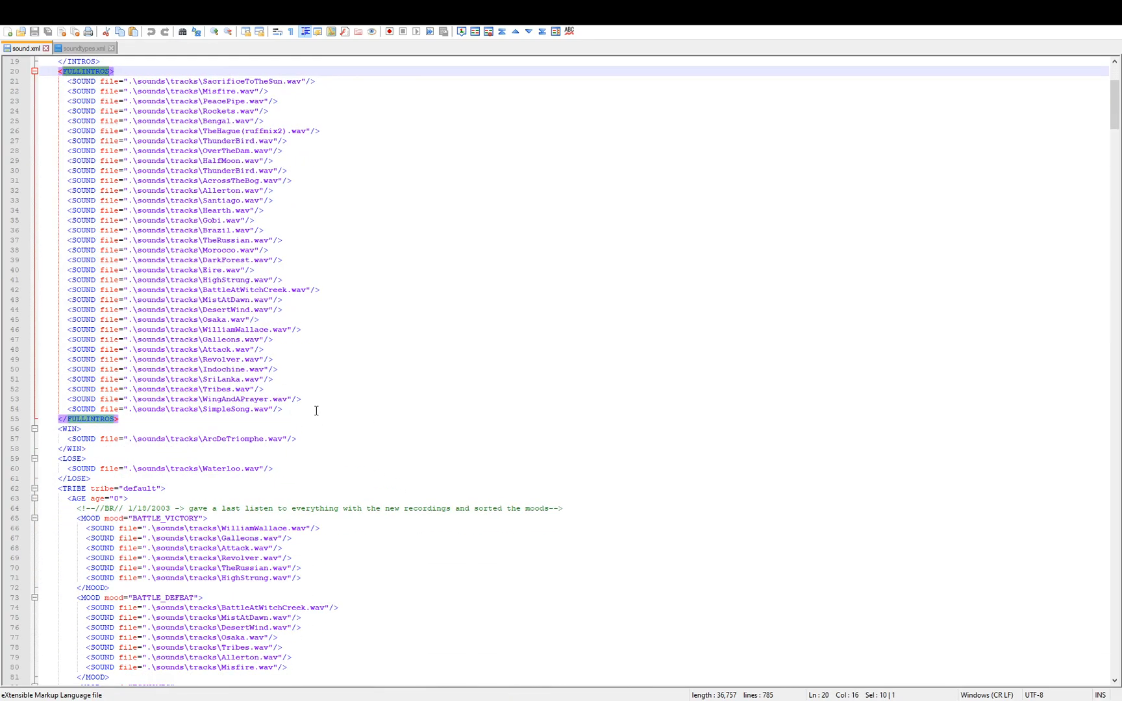
{"action": "scroll", "coordinate": [316, 419], "scroll_direction": "up", "scroll_amount": 5}
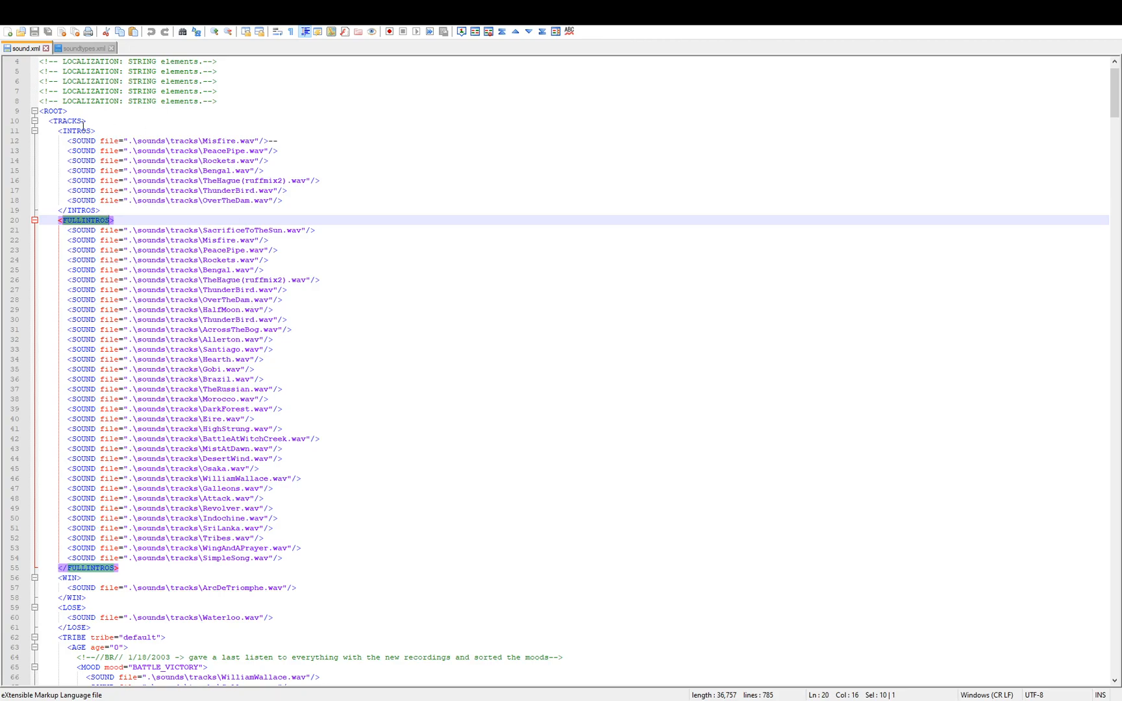
- Examine the WIN and LOSE sections, highlighting the ArcDeTriomphe.wav and Waterloo.wav entries
{"action": "scroll", "coordinate": [139, 370], "scroll_direction": "down", "scroll_amount": 5}
{"action": "scroll", "coordinate": [140, 369], "scroll_direction": "down", "scroll_amount": 1}
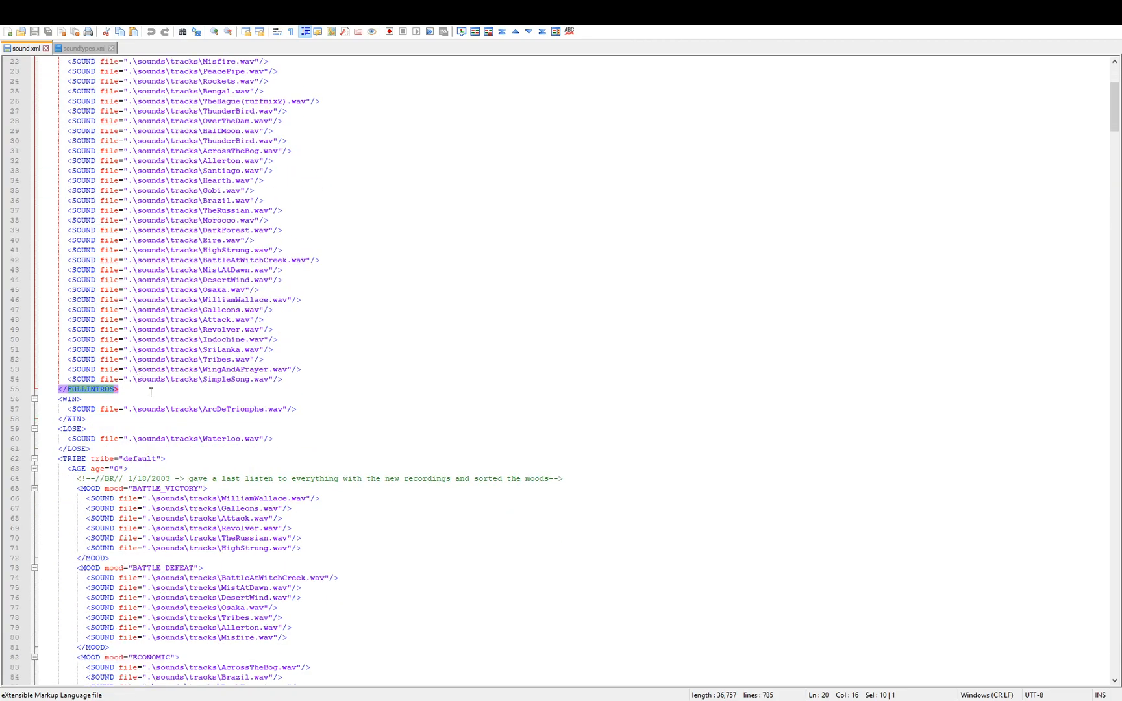
{"action": "left_click_drag", "start_coordinate": [284, 406], "coordinate": [86, 409]}
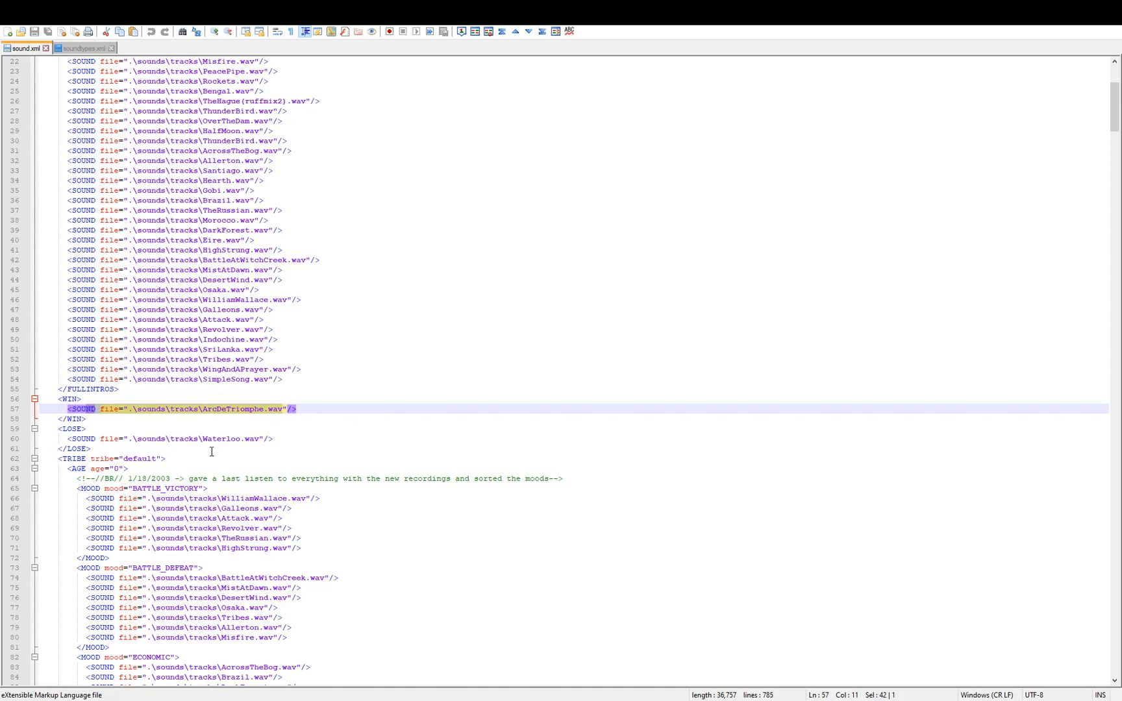
{"action": "left_click_drag", "start_coordinate": [263, 441], "coordinate": [126, 442]}
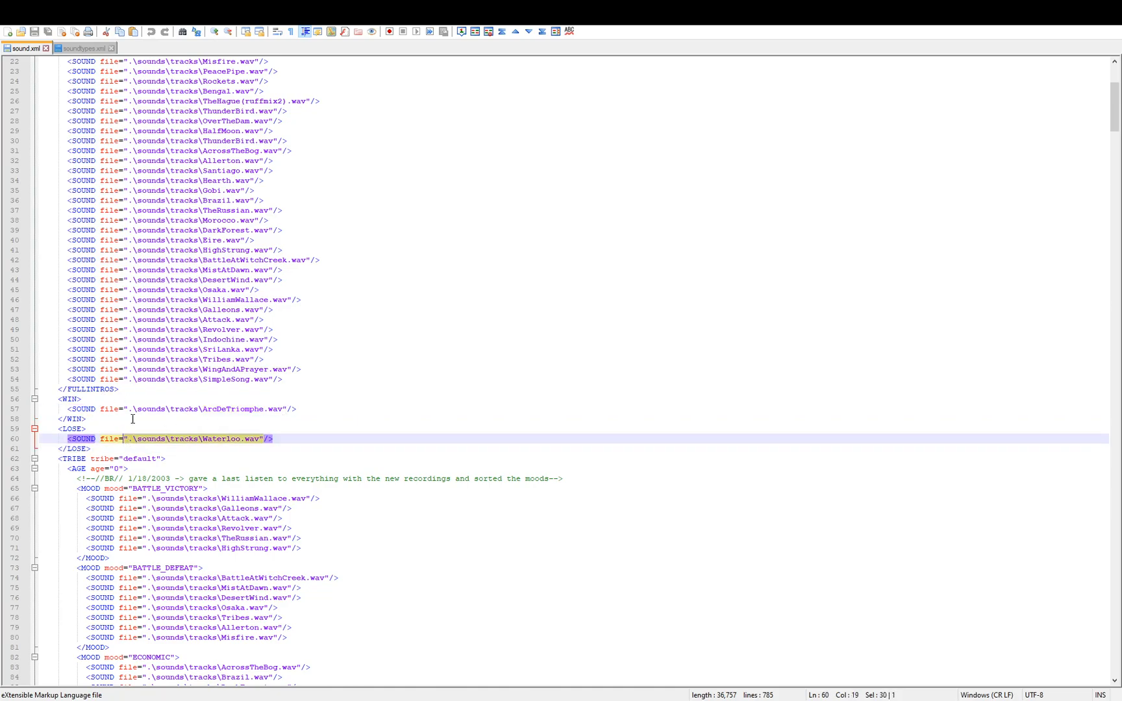
- Examine the BATTLE_VICTORY, BATTLE_DEFEAT and ECONOMIC mood sections, highlighting the track list under each
{"action": "scroll", "coordinate": [222, 426], "scroll_direction": "down", "scroll_amount": 10}
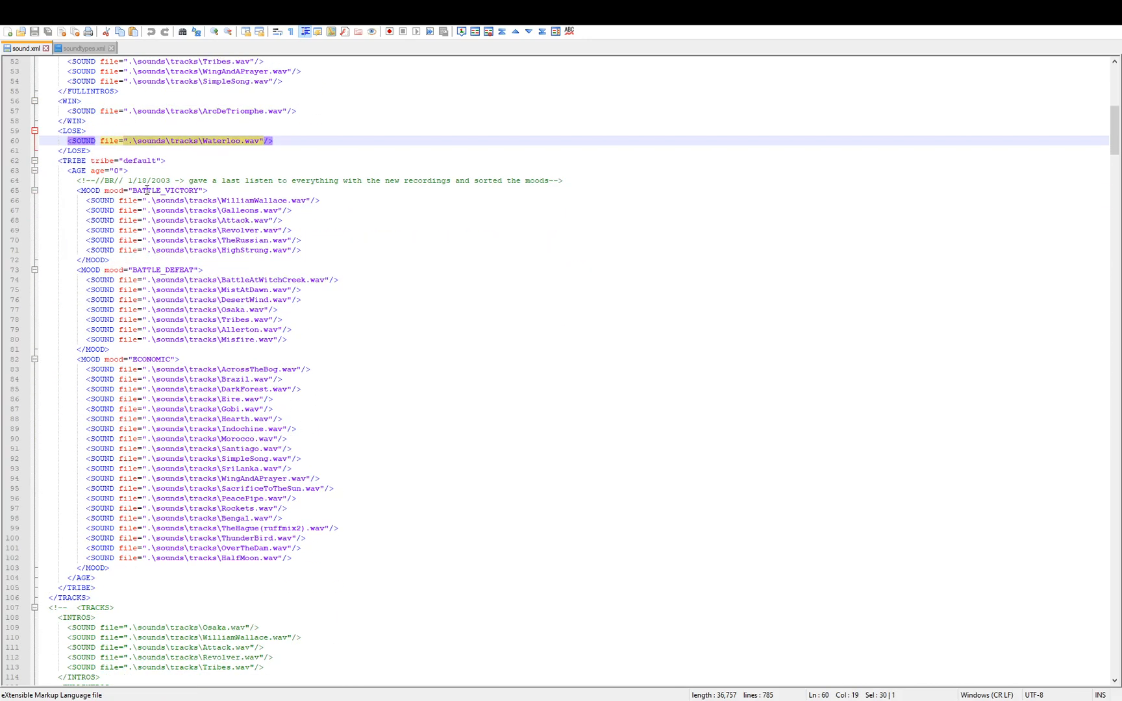
{"action": "double_click", "coordinate": [147, 191]}
{"action": "double_click", "coordinate": [182, 270]}
{"action": "double_click", "coordinate": [135, 361]}
{"action": "left_click", "coordinate": [214, 361]}
{"action": "left_click_drag", "start_coordinate": [302, 250], "coordinate": [77, 200]}
{"action": "left_click_drag", "start_coordinate": [290, 340], "coordinate": [81, 280]}
{"action": "left_click_drag", "start_coordinate": [292, 558], "coordinate": [71, 369]}
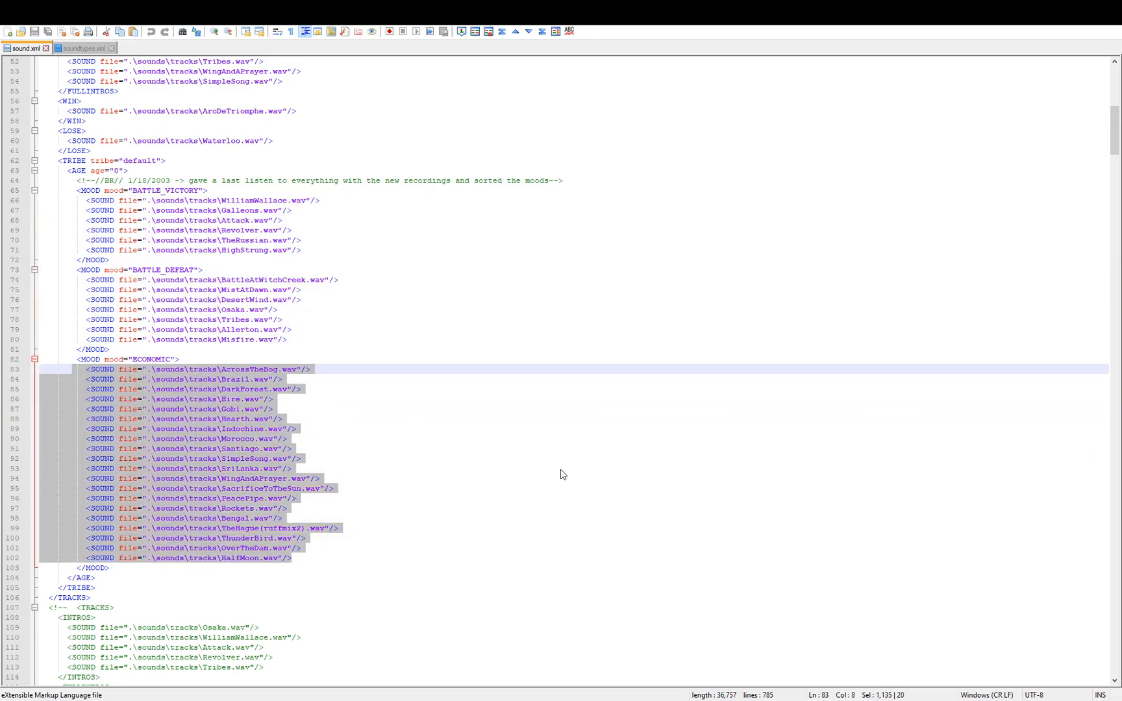
{"action": "scroll", "coordinate": [475, 460], "scroll_direction": "up", "scroll_amount": 16}
{"action": "scroll", "coordinate": [473, 482], "scroll_direction": "down", "scroll_amount": 8}
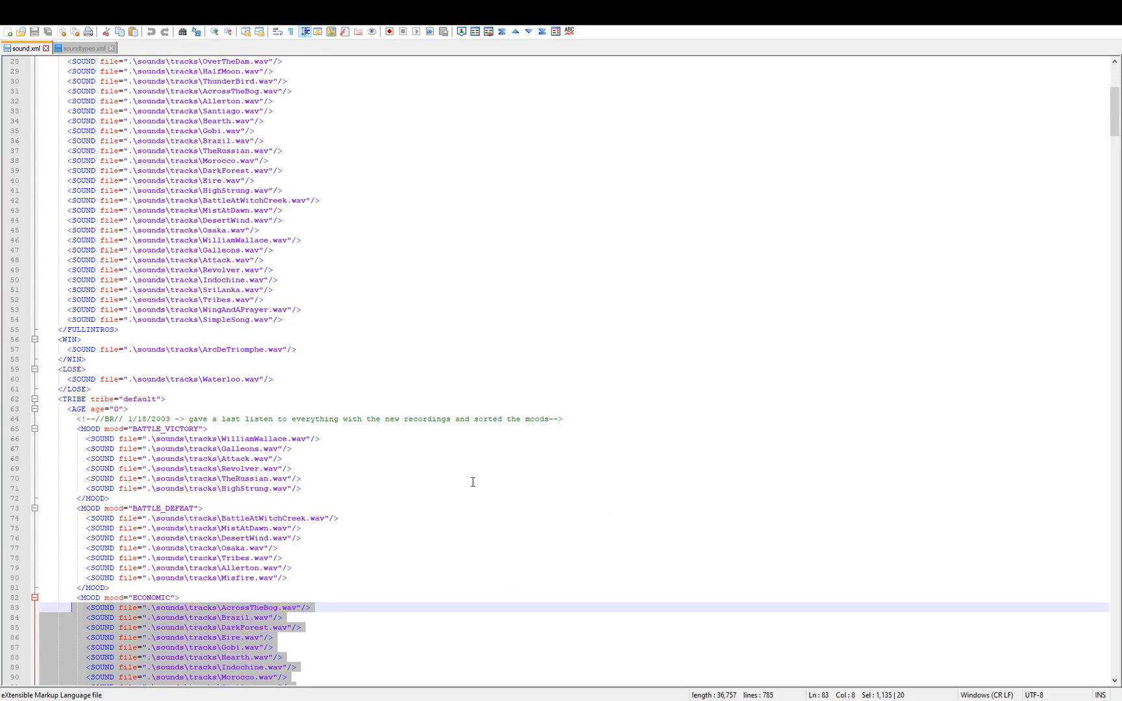
{"action": "scroll", "coordinate": [473, 481], "scroll_direction": "down", "scroll_amount": 7}
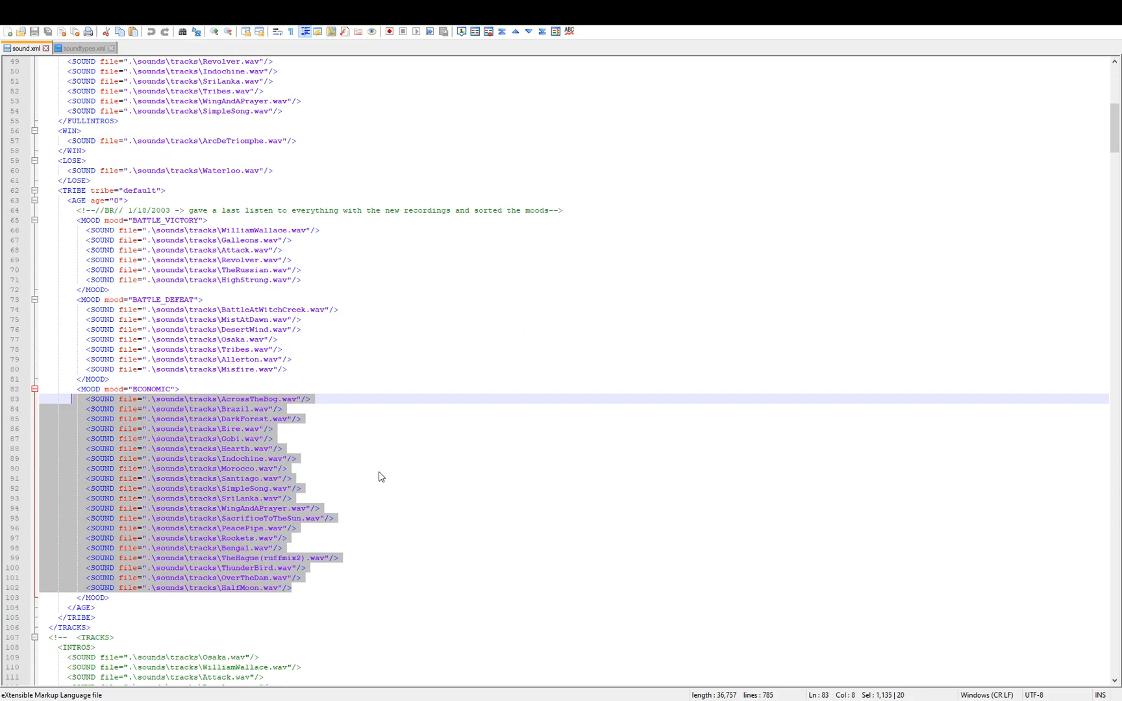
{"action": "left_click", "coordinate": [353, 466]}
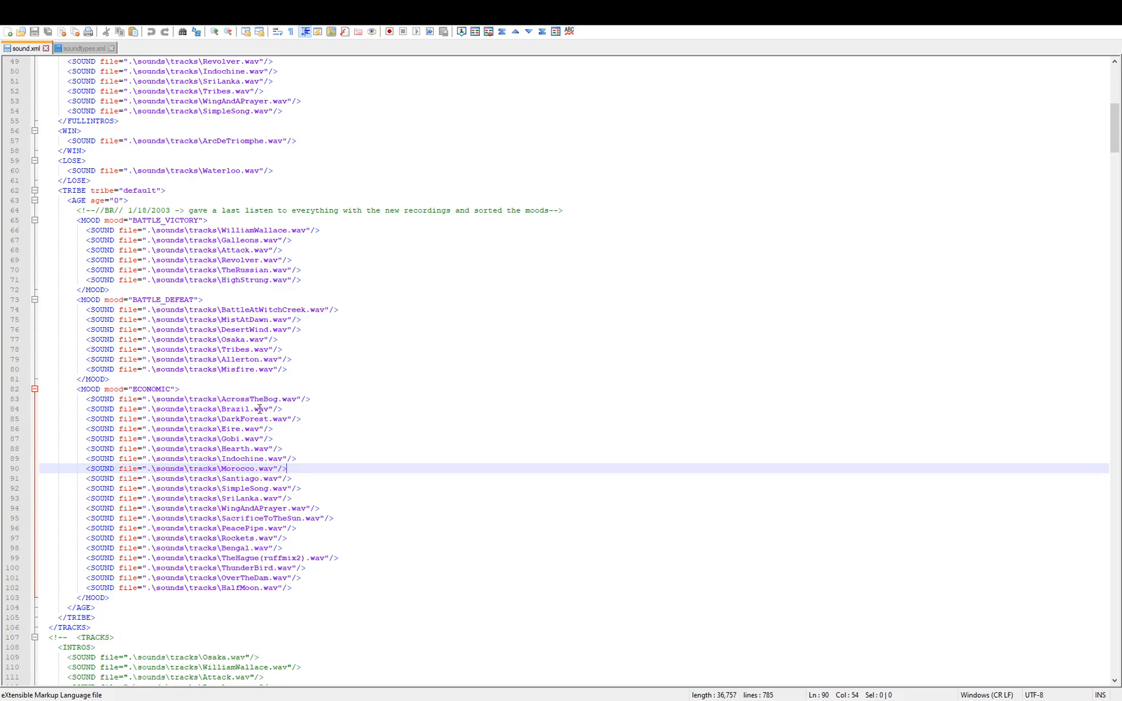
- Insert a copy of the AcrossTheBog.wav SOUND line as the first entry of the ECONOMIC mood
{"action": "left_click", "coordinate": [41, 399]}
{"action": "key", "text": "Return"}
{"action": "left_click_drag", "start_coordinate": [319, 409], "coordinate": [35, 411]}
{"action": "key", "text": "ctrl+c"}
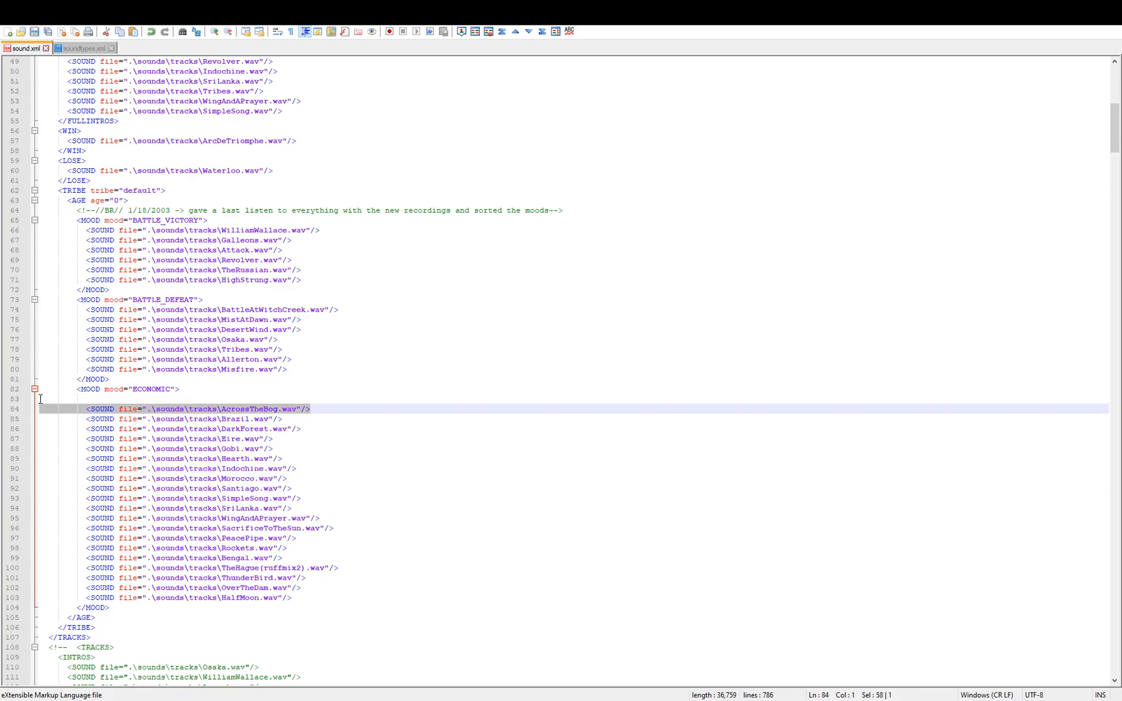
{"action": "left_click", "coordinate": [41, 399]}
{"action": "key", "text": "ctrl+v"}
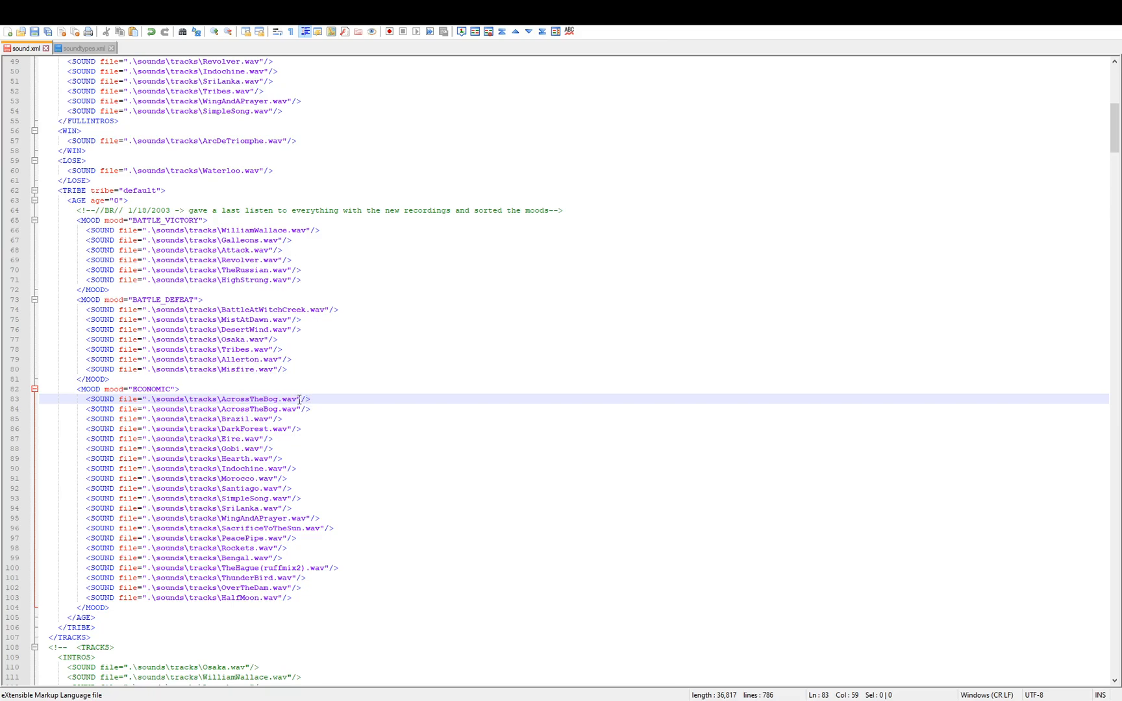
- Change the file name in the first ECONOMIC entry to myowntrack.wav
{"action": "left_click_drag", "start_coordinate": [297, 400], "coordinate": [222, 400]}
{"action": "left_click", "coordinate": [348, 400]}
{"action": "left_click_drag", "start_coordinate": [298, 400], "coordinate": [226, 398]}
{"action": "type", "text": "myowntrack.wav"}
- Check the myowntrack.wav line in the ECONOMIC mood against the AcrossTheBog.wav line below it
{"action": "left_click", "coordinate": [198, 409]}
{"action": "left_click_drag", "start_coordinate": [220, 401], "coordinate": [284, 400]}
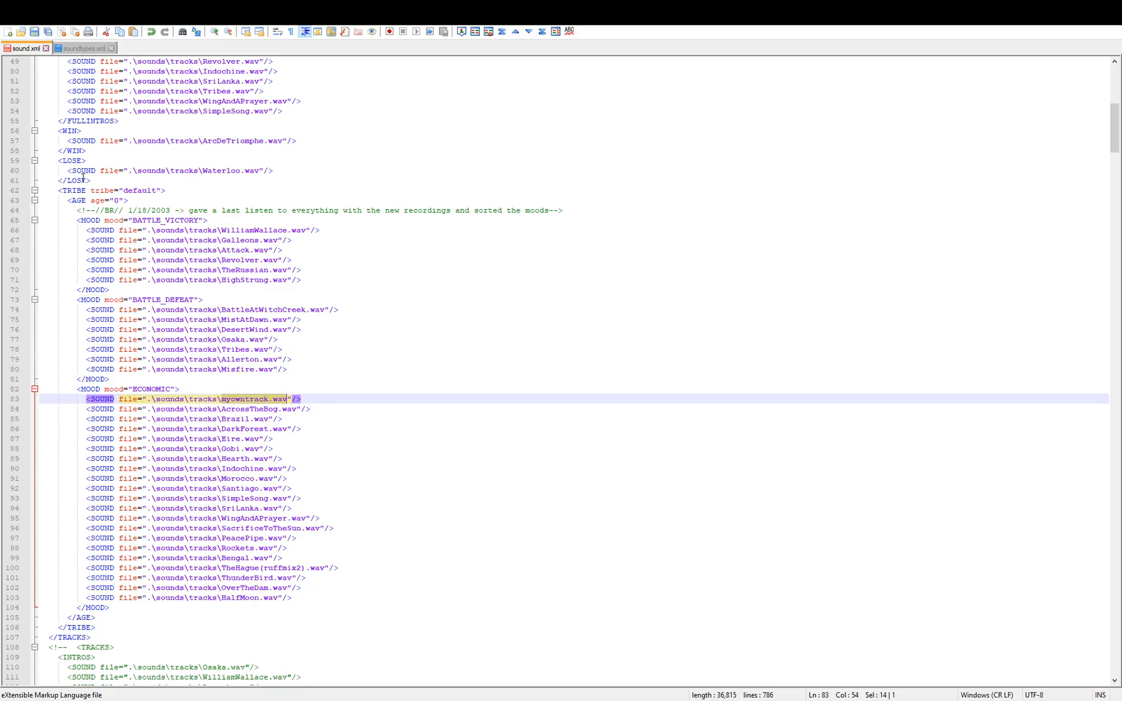
{"action": "left_click", "coordinate": [302, 397]}
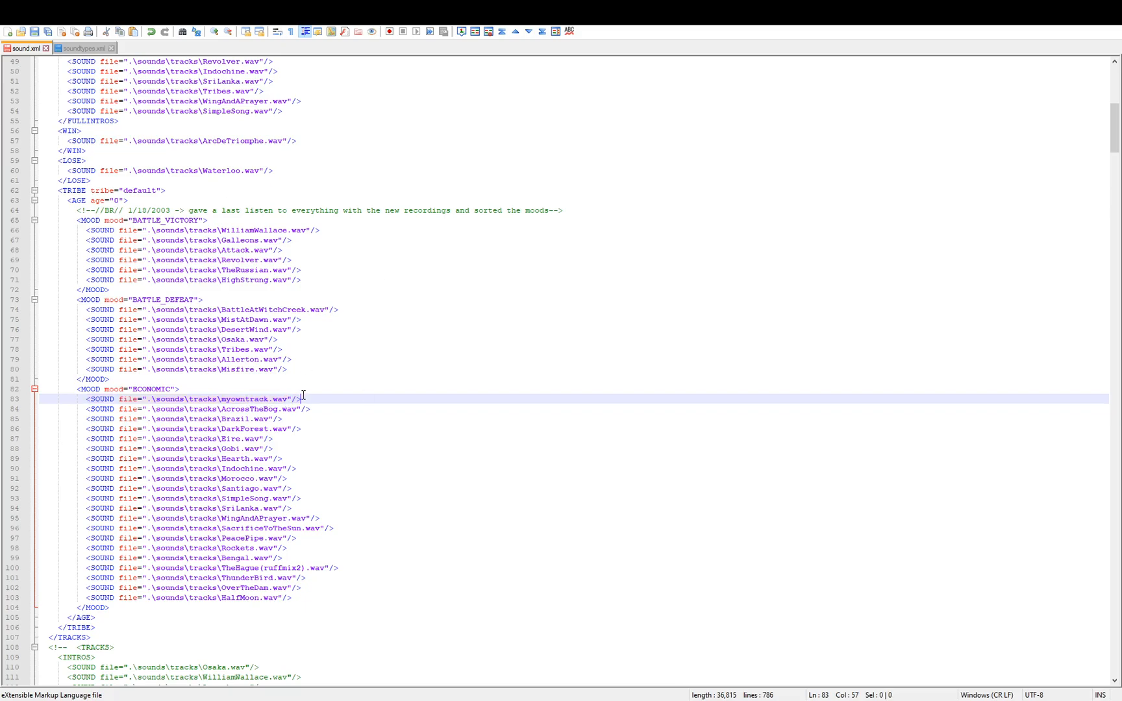
{"action": "left_click_drag", "start_coordinate": [312, 399], "coordinate": [24, 402]}
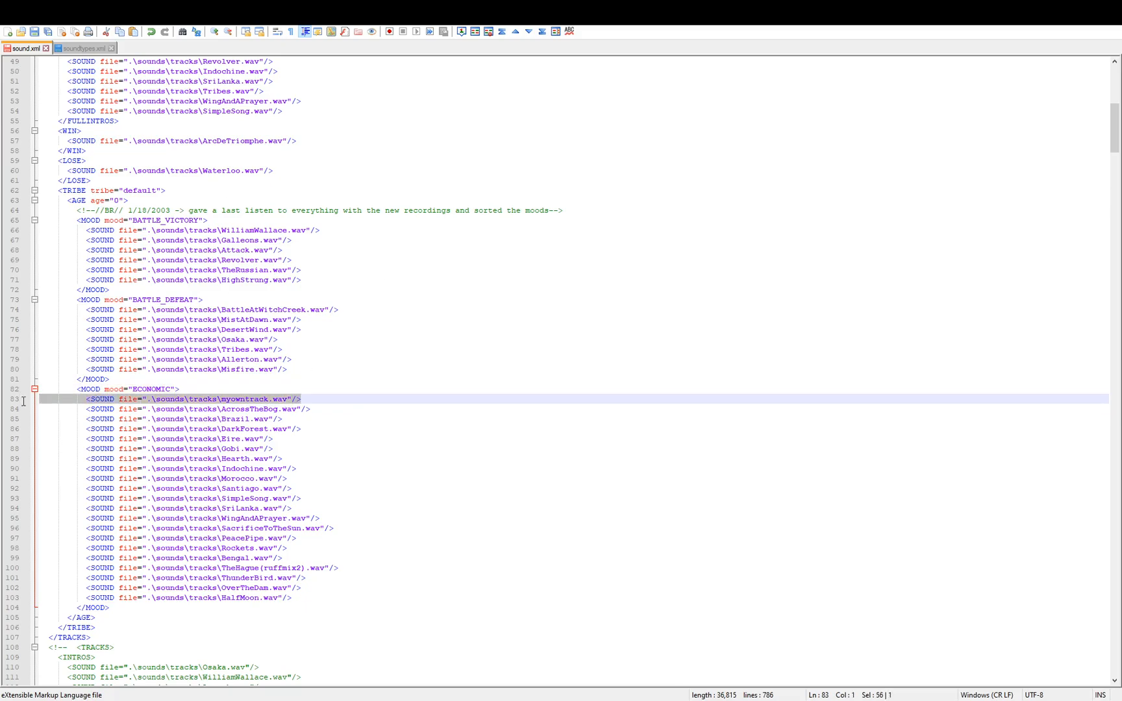
{"action": "left_click", "coordinate": [299, 410]}
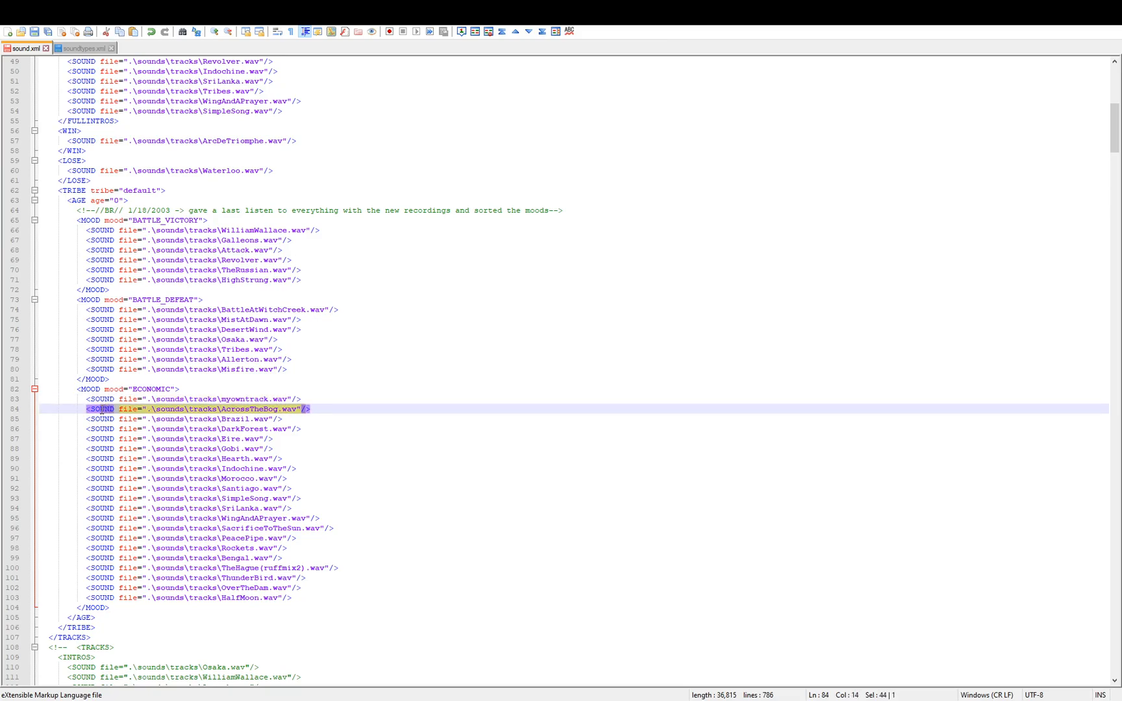
- Delete the myowntrack.wav SOUND line from the ECONOMIC mood
{"action": "left_click_drag", "start_coordinate": [303, 411], "coordinate": [203, 410]}
{"action": "key", "text": "Down"}
{"action": "key", "text": "Down"}
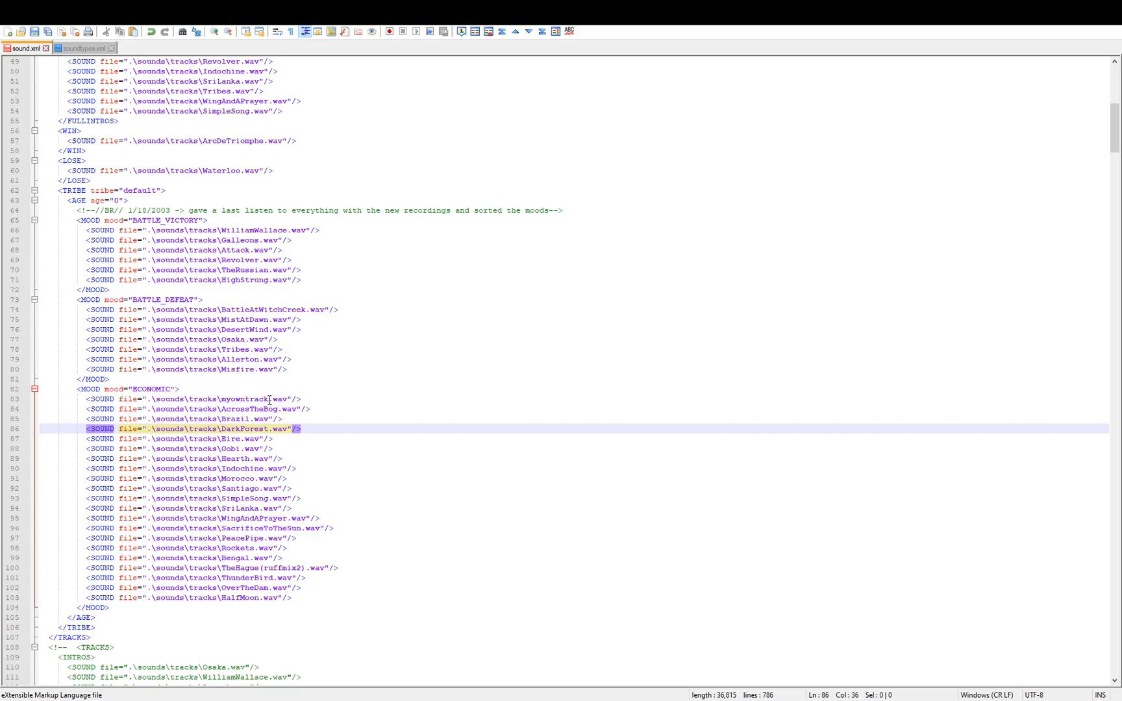
{"action": "left_click_drag", "start_coordinate": [269, 400], "coordinate": [223, 399]}
{"action": "left_click_drag", "start_coordinate": [337, 402], "coordinate": [43, 398]}
{"action": "key", "text": "BackSpace"}
{"action": "key", "text": "BackSpace"}
- Check the wav extension of the AcrossTheBog entry in the ECONOMIC mood and of the track entries above it
{"action": "scroll", "coordinate": [130, 397], "scroll_direction": "up", "scroll_amount": 4}
{"action": "scroll", "coordinate": [161, 397], "scroll_direction": "down", "scroll_amount": 4}
{"action": "left_click_drag", "start_coordinate": [283, 399], "coordinate": [298, 398]}
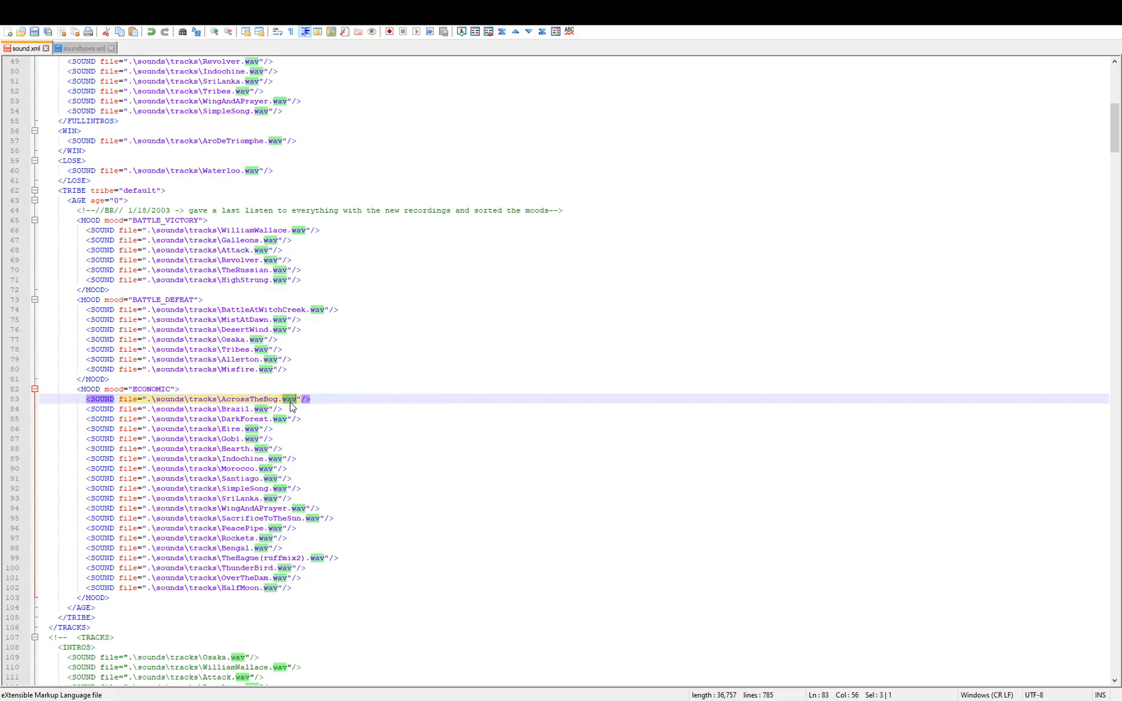
{"action": "scroll", "coordinate": [252, 407], "scroll_direction": "up", "scroll_amount": 3}
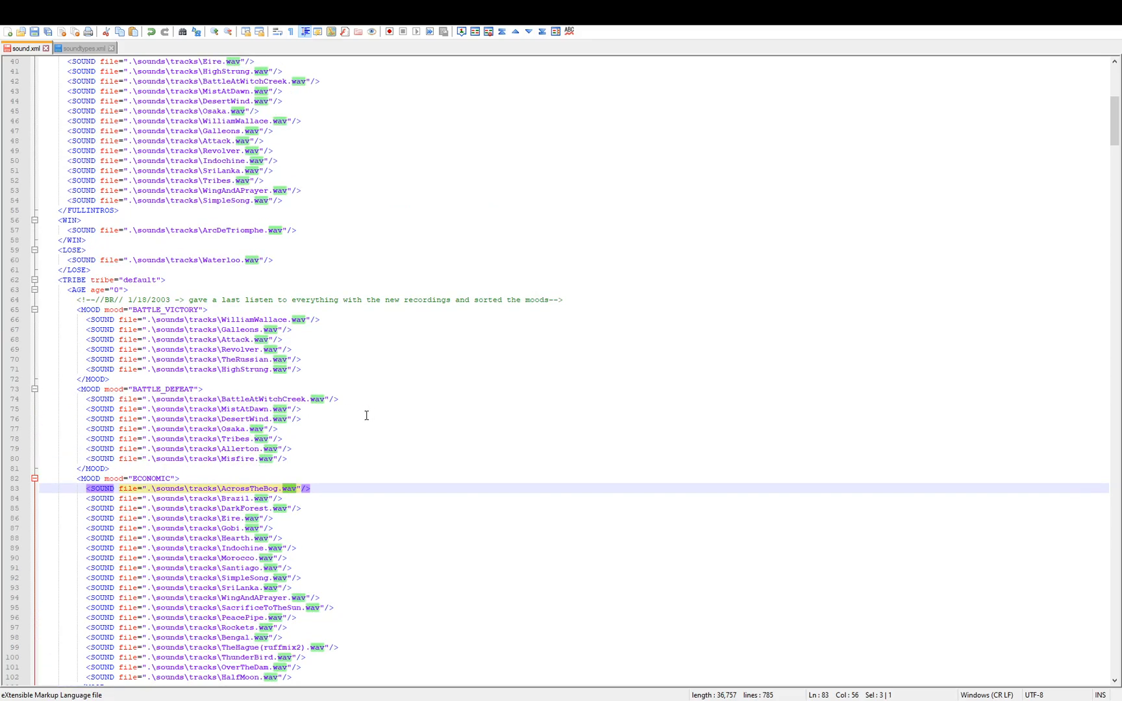
{"action": "scroll", "coordinate": [367, 427], "scroll_direction": "up", "scroll_amount": 13}
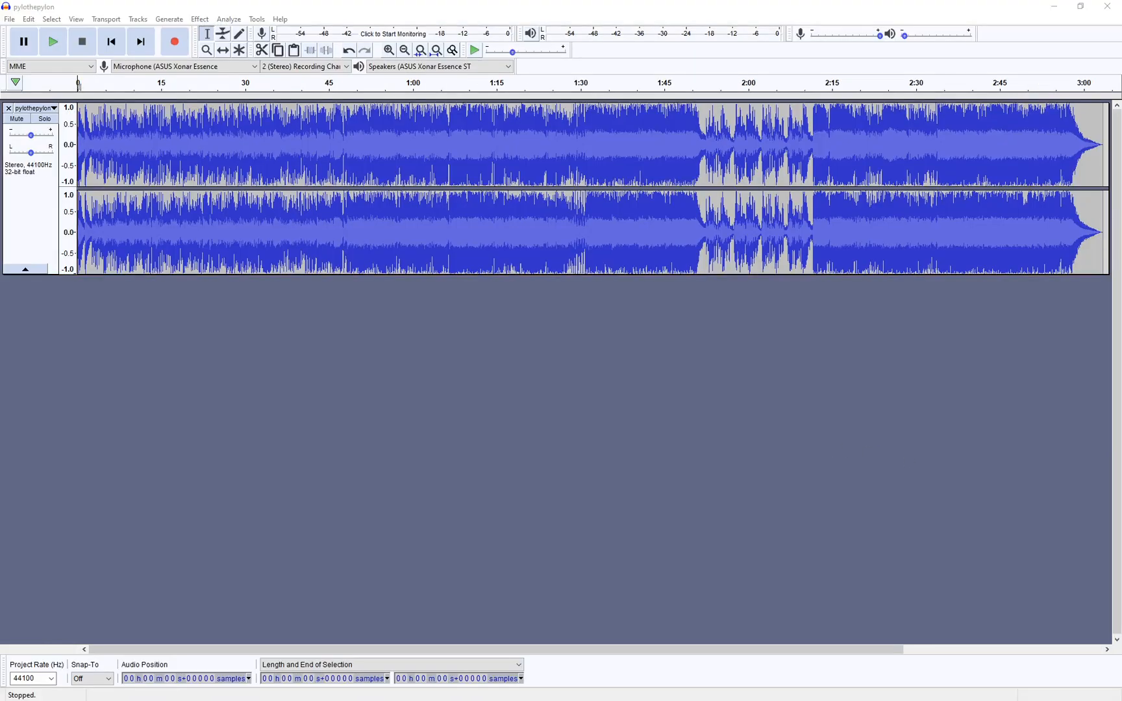
{"action": "left_click", "coordinate": [7, 20]}
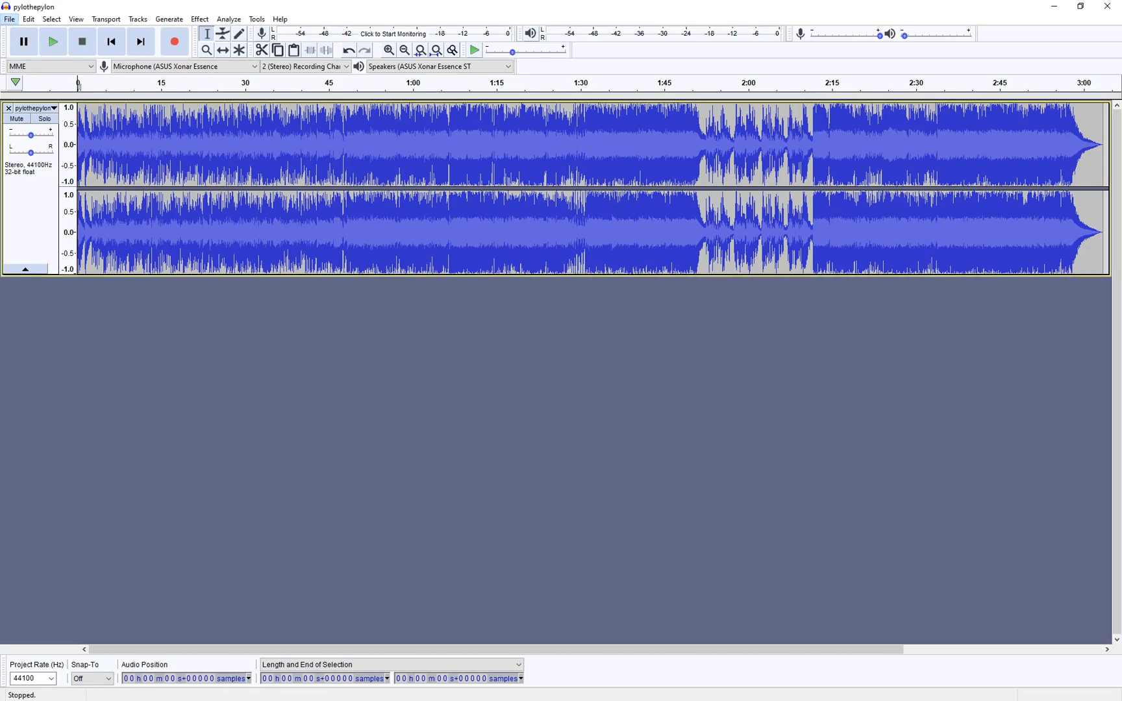
{"action": "left_click", "coordinate": [130, 2]}
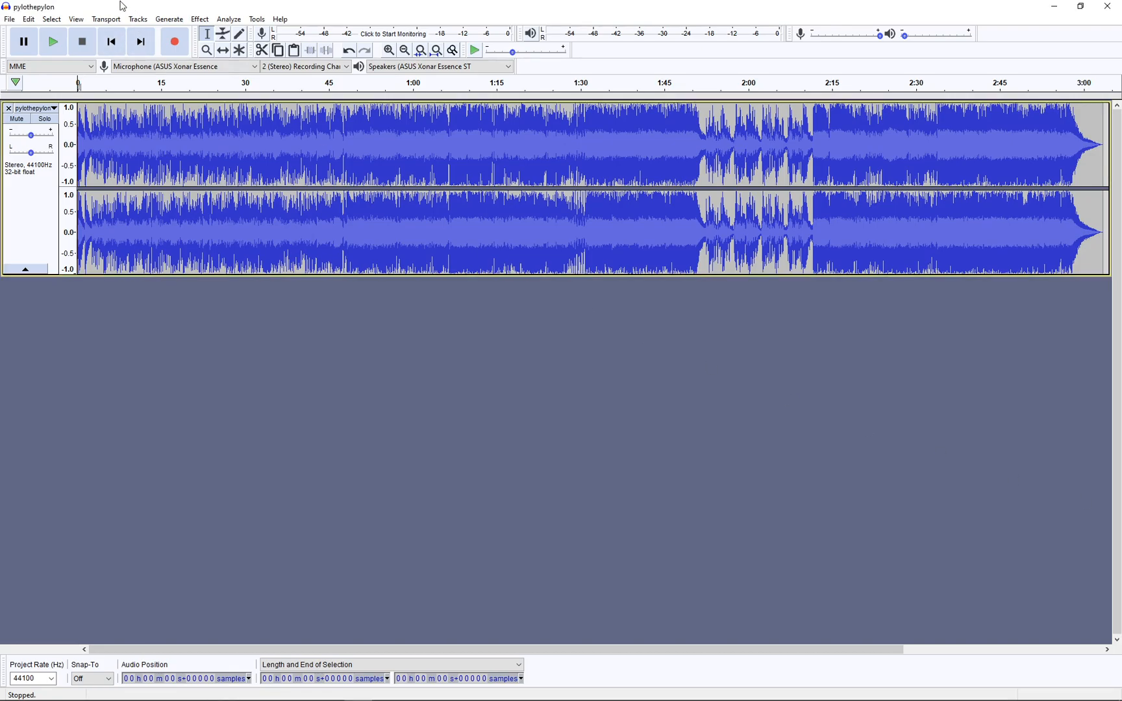
{"action": "left_click", "coordinate": [10, 19]}
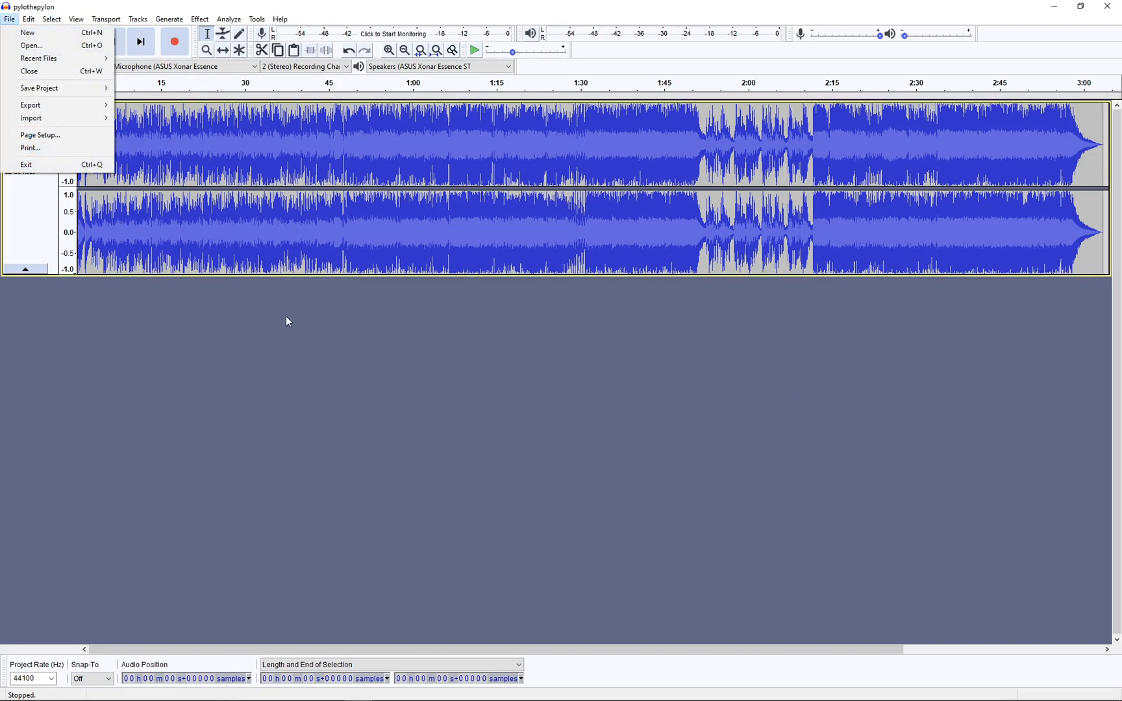
{"action": "mouse_move", "coordinate": [59, 111]}
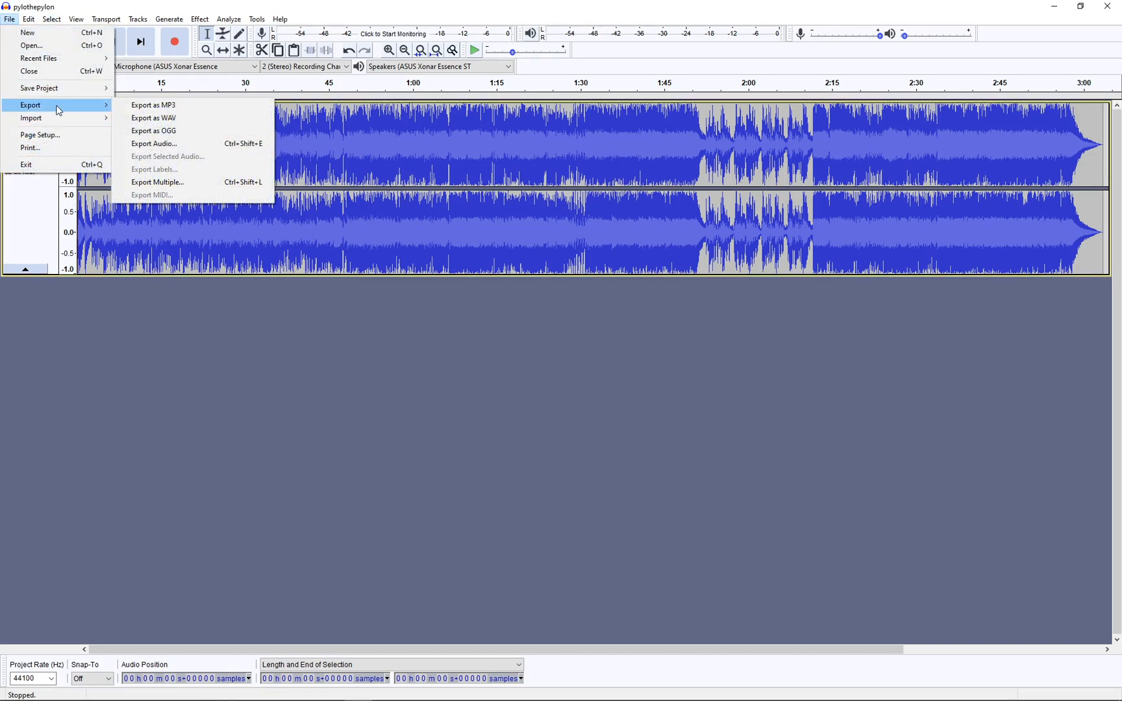
{"action": "left_click", "coordinate": [402, 374]}
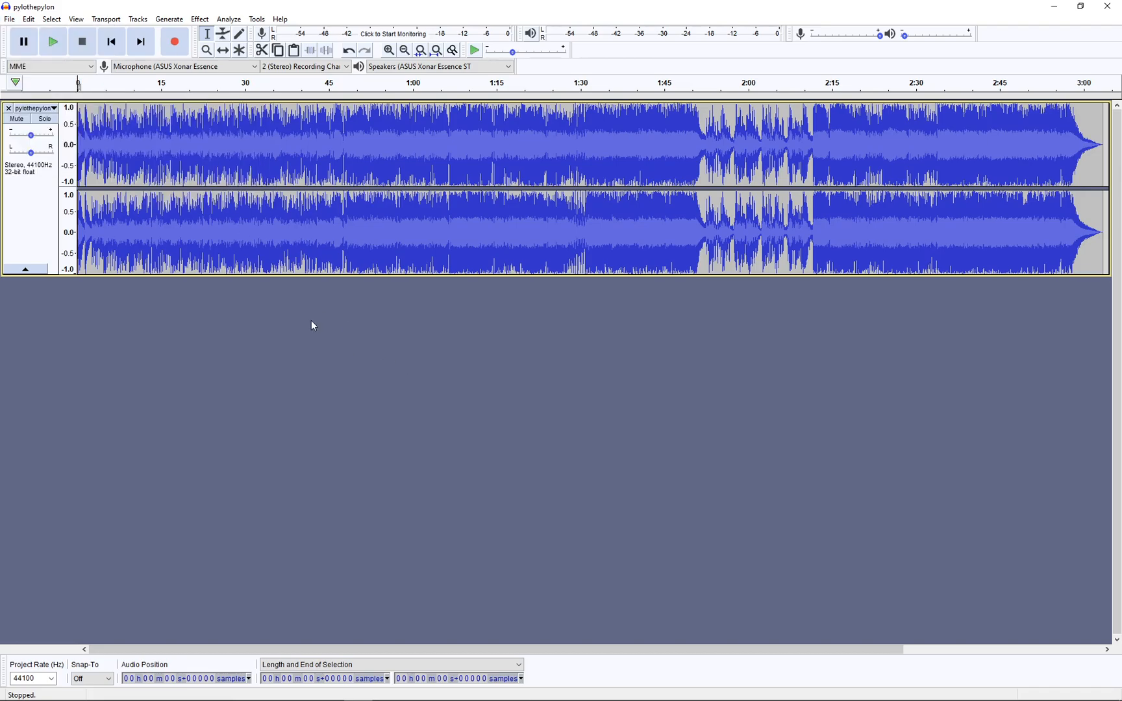
{"action": "left_click", "coordinate": [19, 21]}
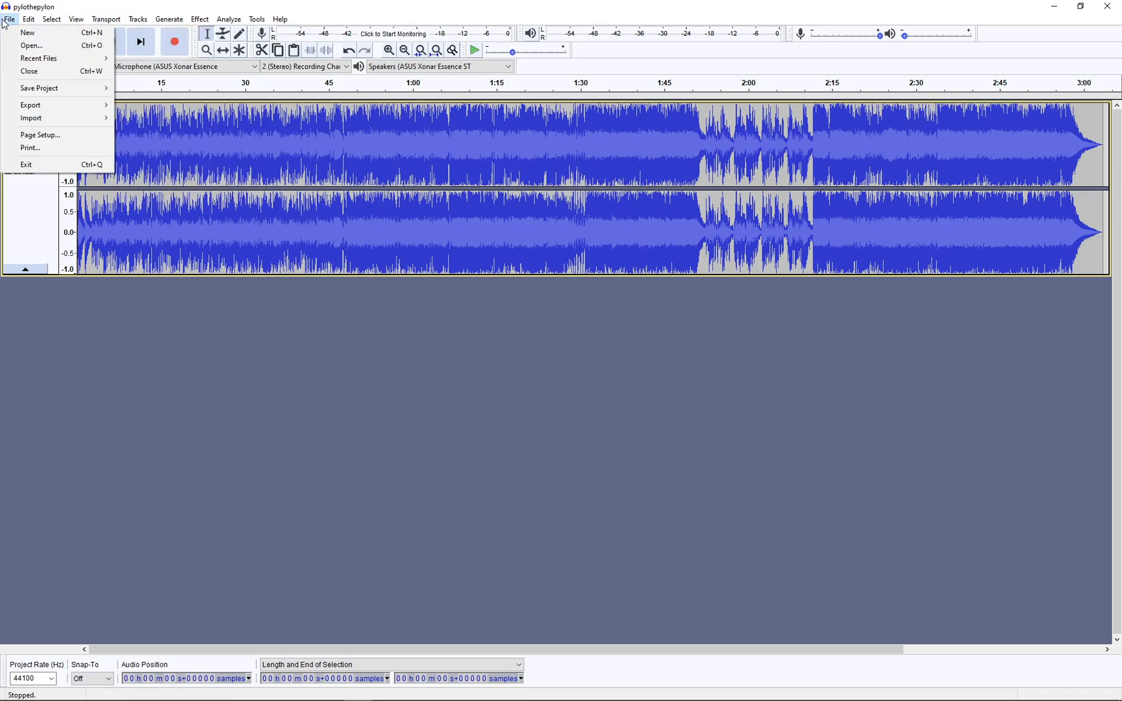
{"action": "left_click", "coordinate": [261, 4]}
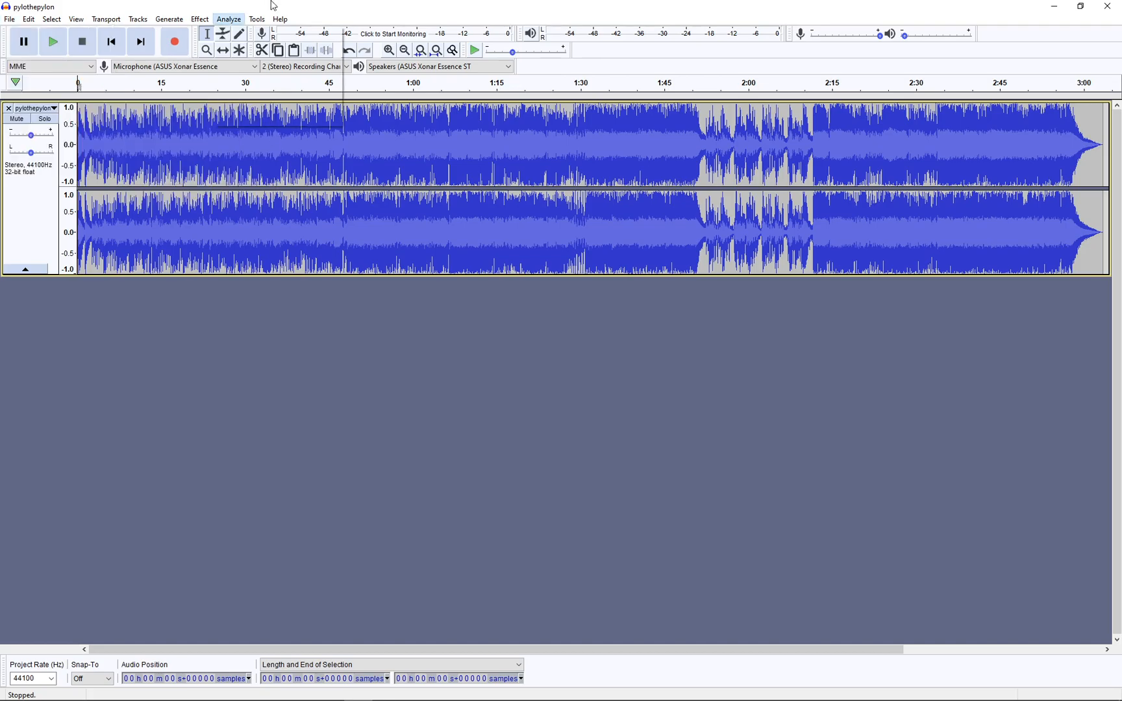
- Examine the file types offered for exporting the pylothepylon audio, and leave the export without saving
{"action": "left_click", "coordinate": [9, 20]}
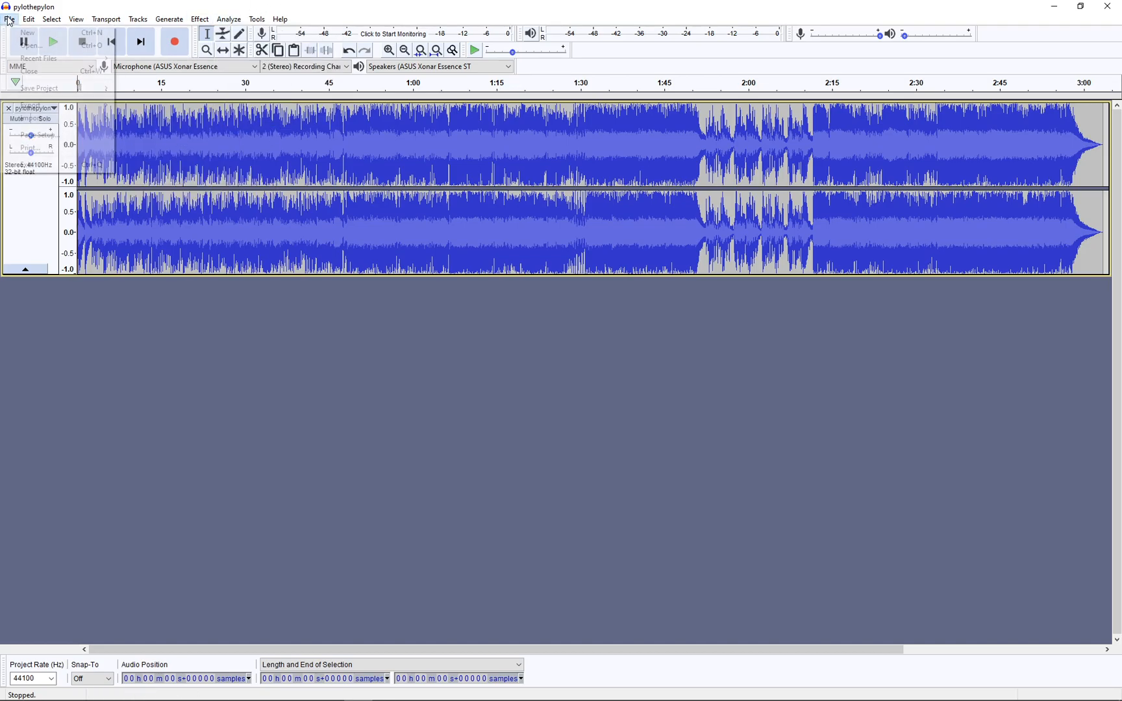
{"action": "mouse_move", "coordinate": [63, 108]}
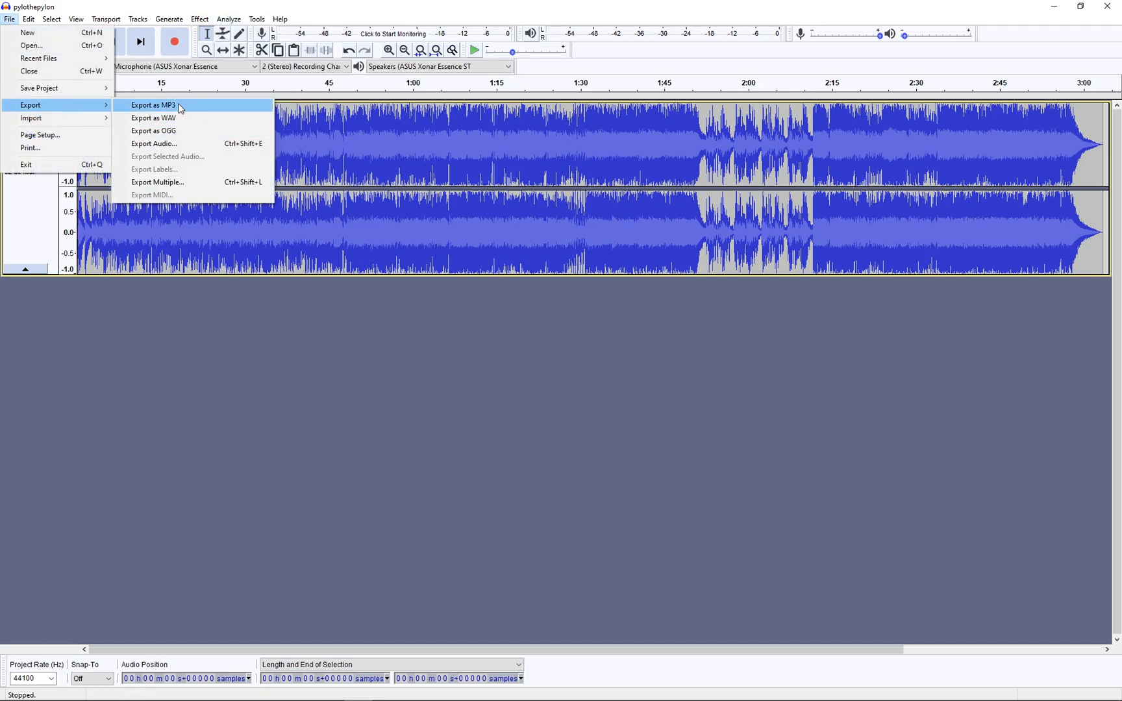
{"action": "left_click", "coordinate": [155, 143]}
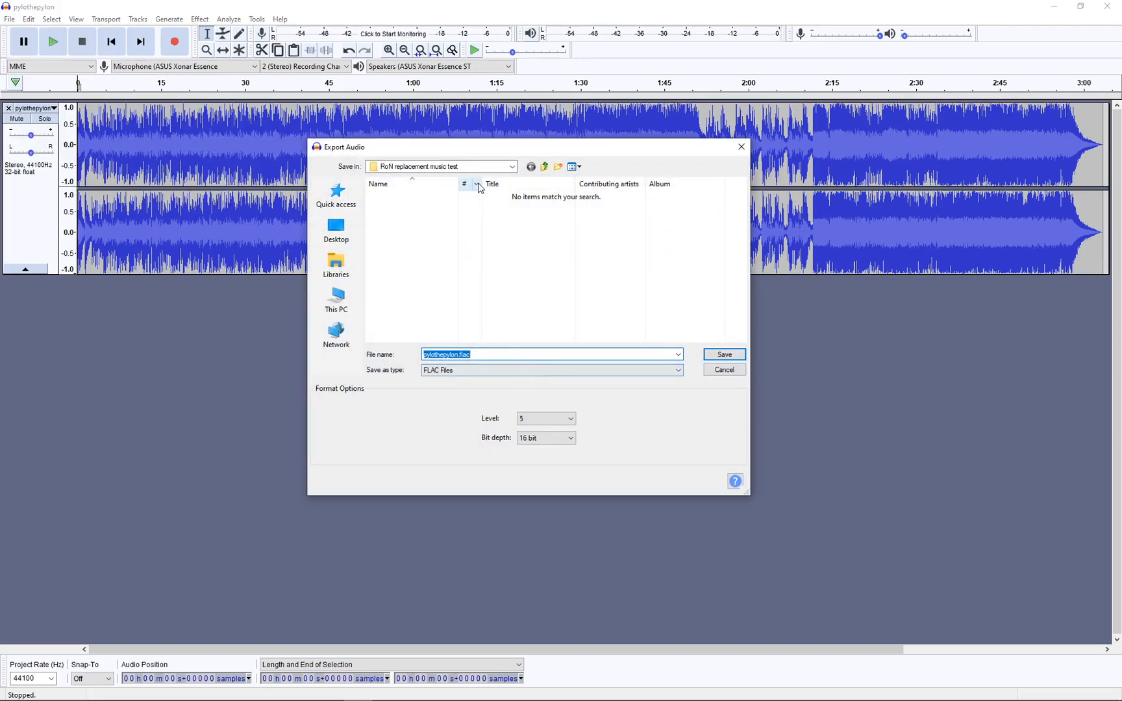
{"action": "left_click", "coordinate": [490, 371]}
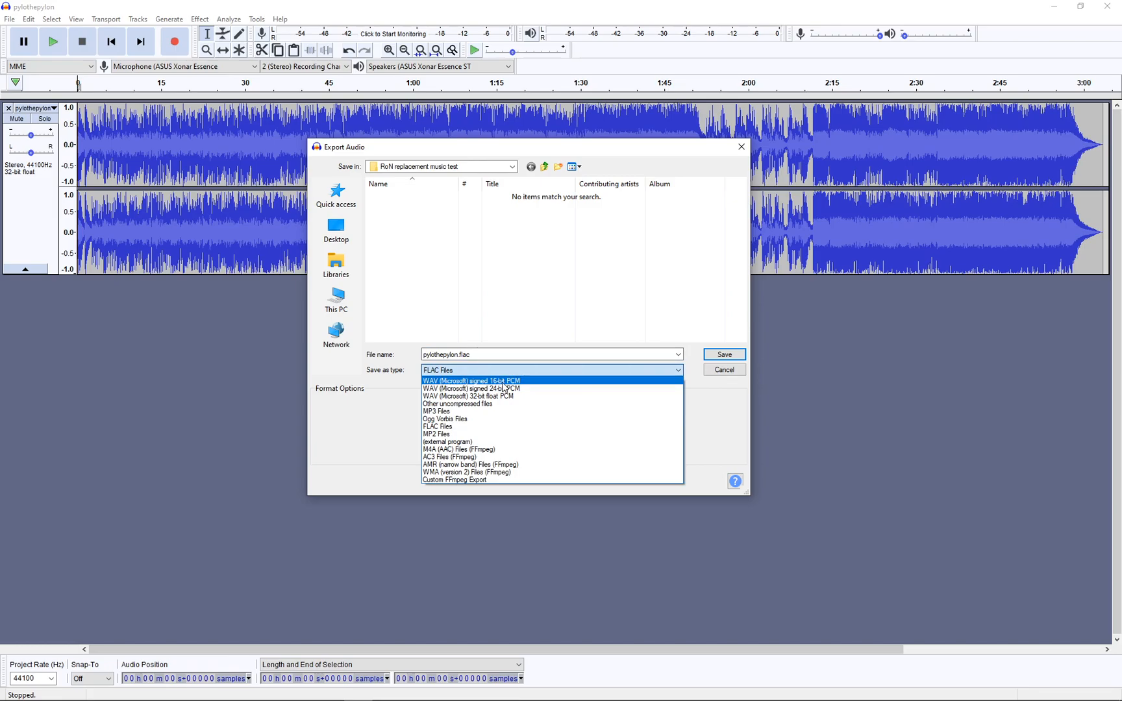
{"action": "left_click", "coordinate": [724, 371]}
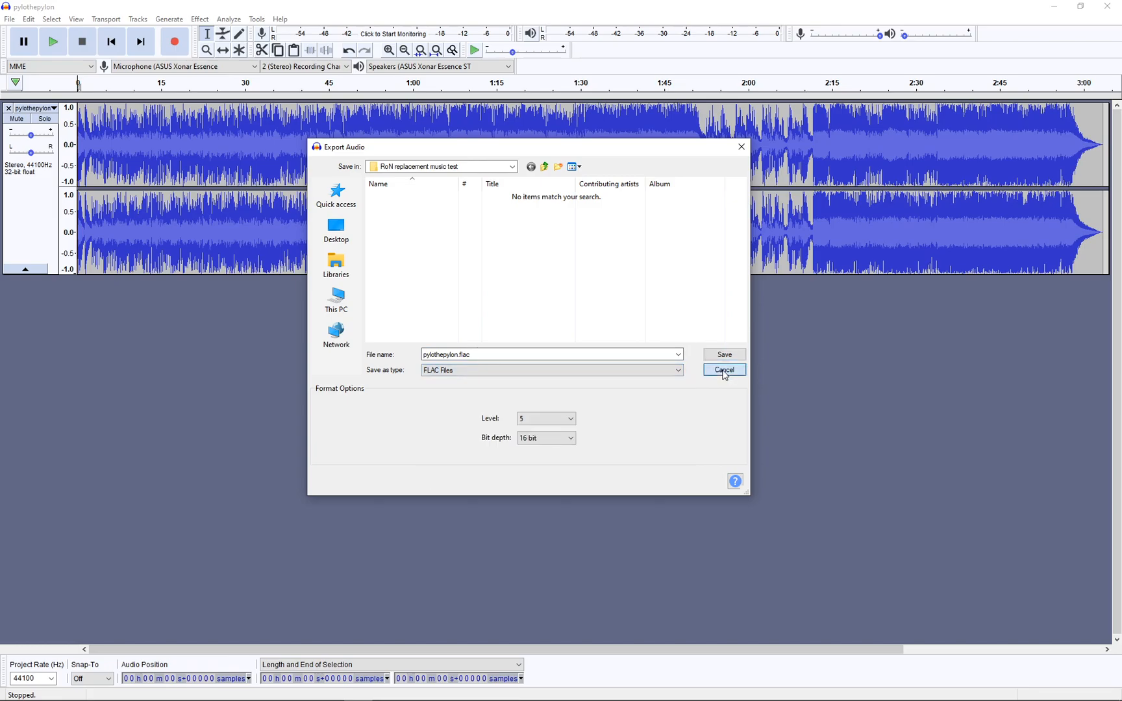
{"action": "left_click", "coordinate": [724, 371]}
{"action": "left_click", "coordinate": [9, 19]}
{"action": "mouse_move", "coordinate": [77, 105]}
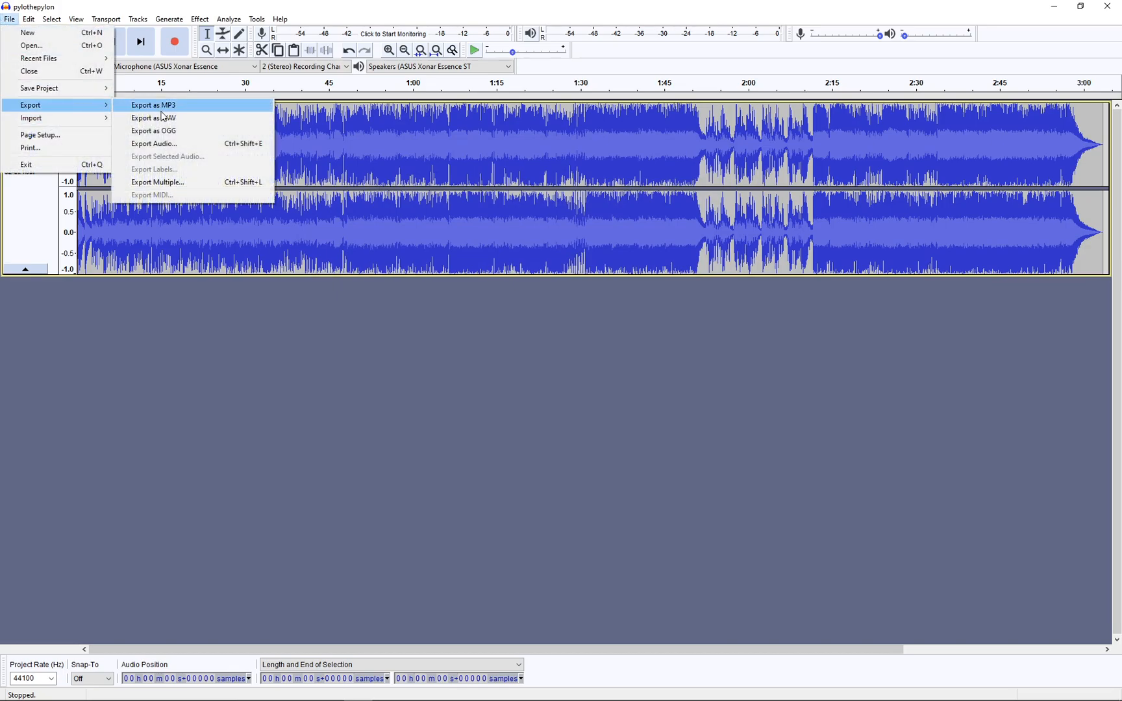
{"action": "left_click", "coordinate": [181, 119]}
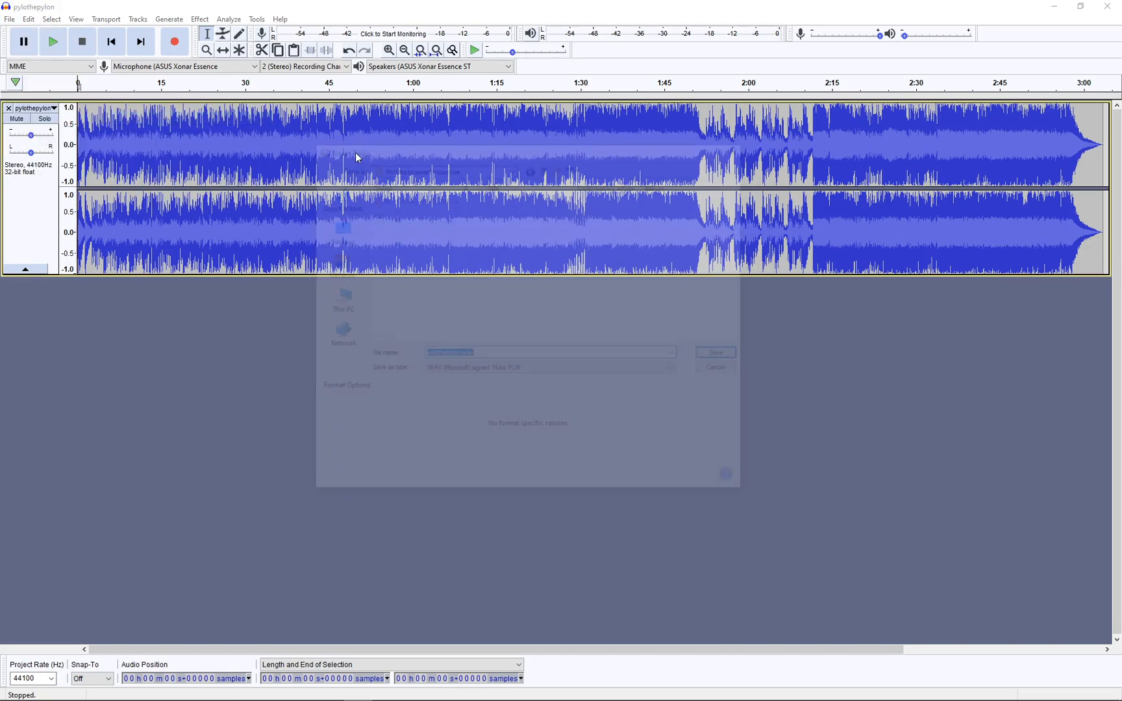
{"action": "left_click", "coordinate": [464, 354]}
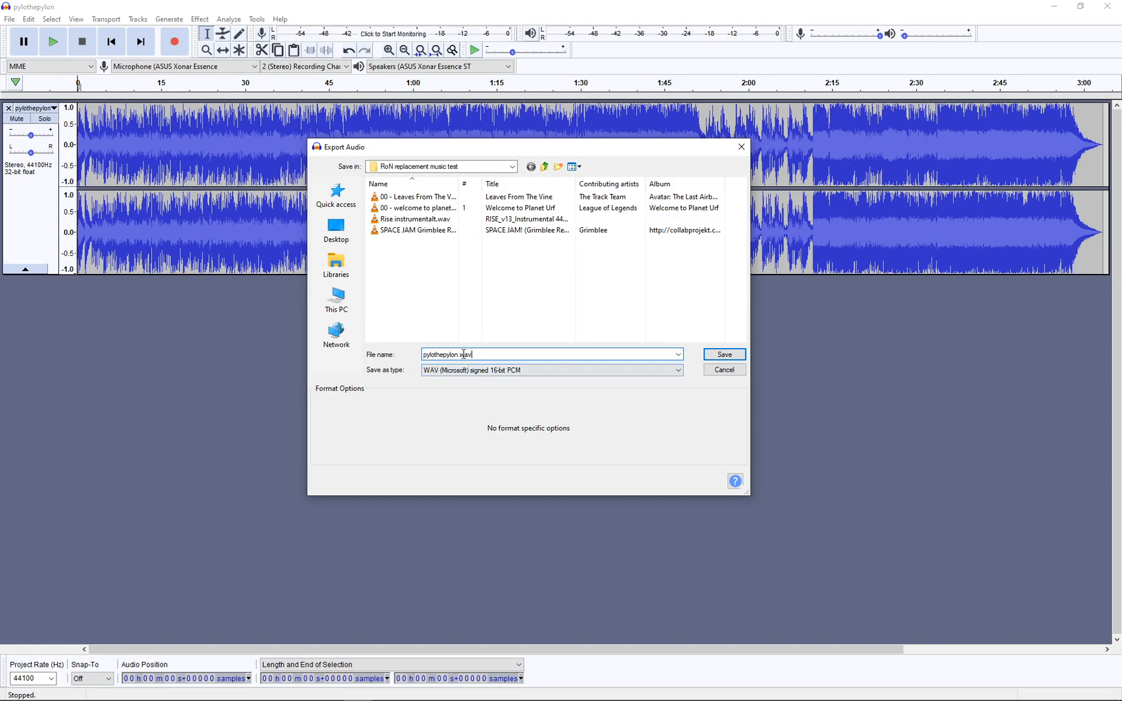
{"action": "double_click", "coordinate": [457, 355]}
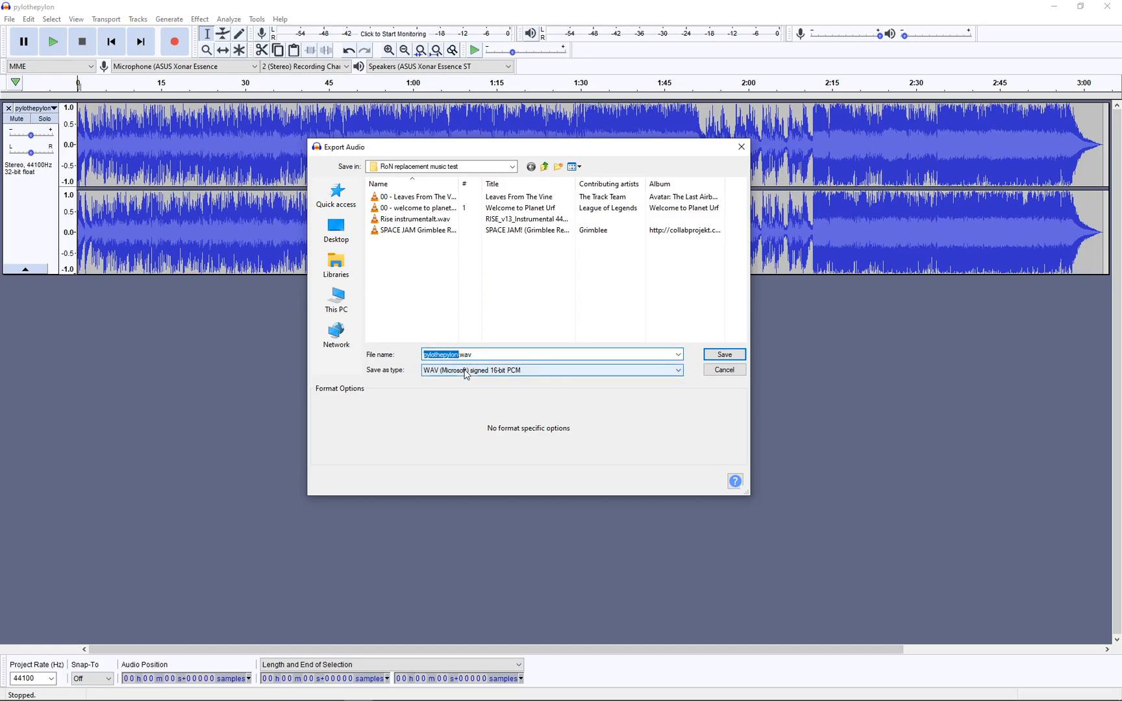
{"action": "left_click", "coordinate": [730, 370]}
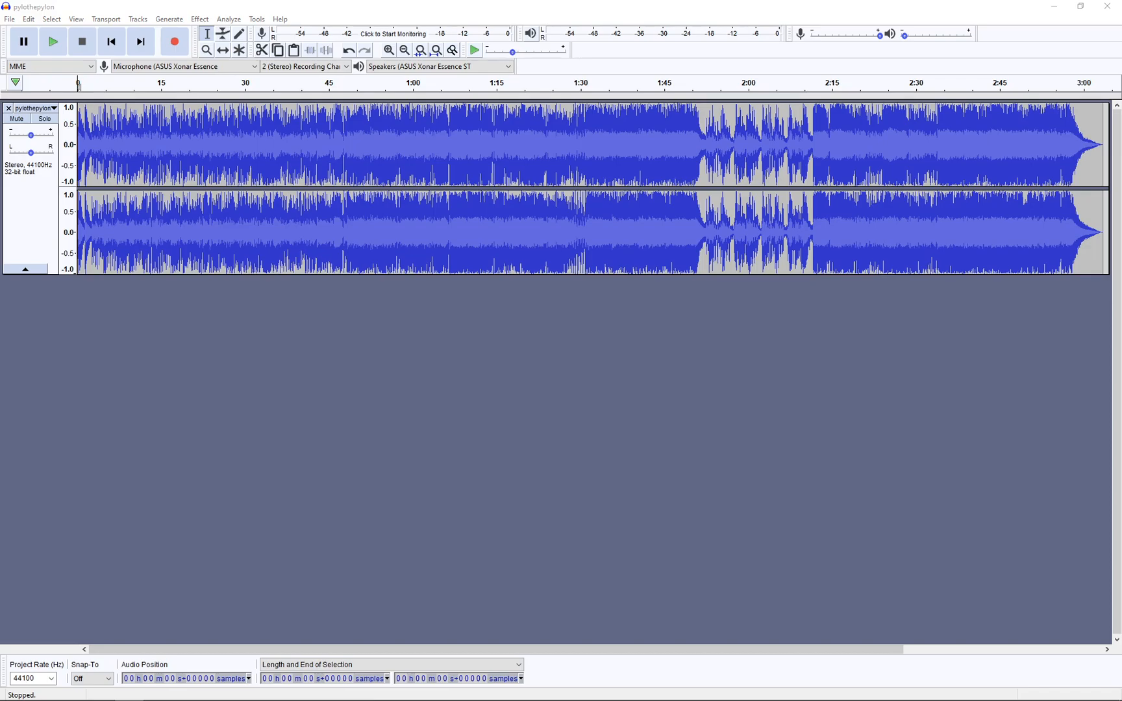
- Try a WAV export of the pylothepylon track with its gain lowered
{"action": "left_click_drag", "start_coordinate": [30, 135], "coordinate": [24, 140]}
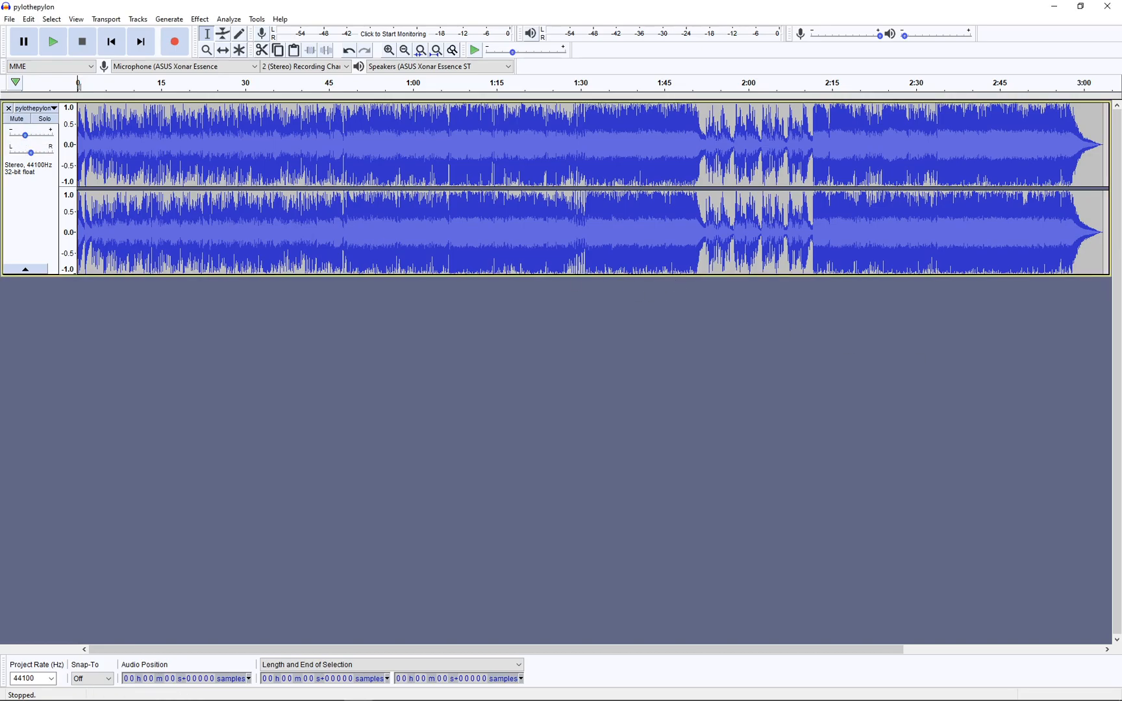
{"action": "left_click", "coordinate": [10, 19]}
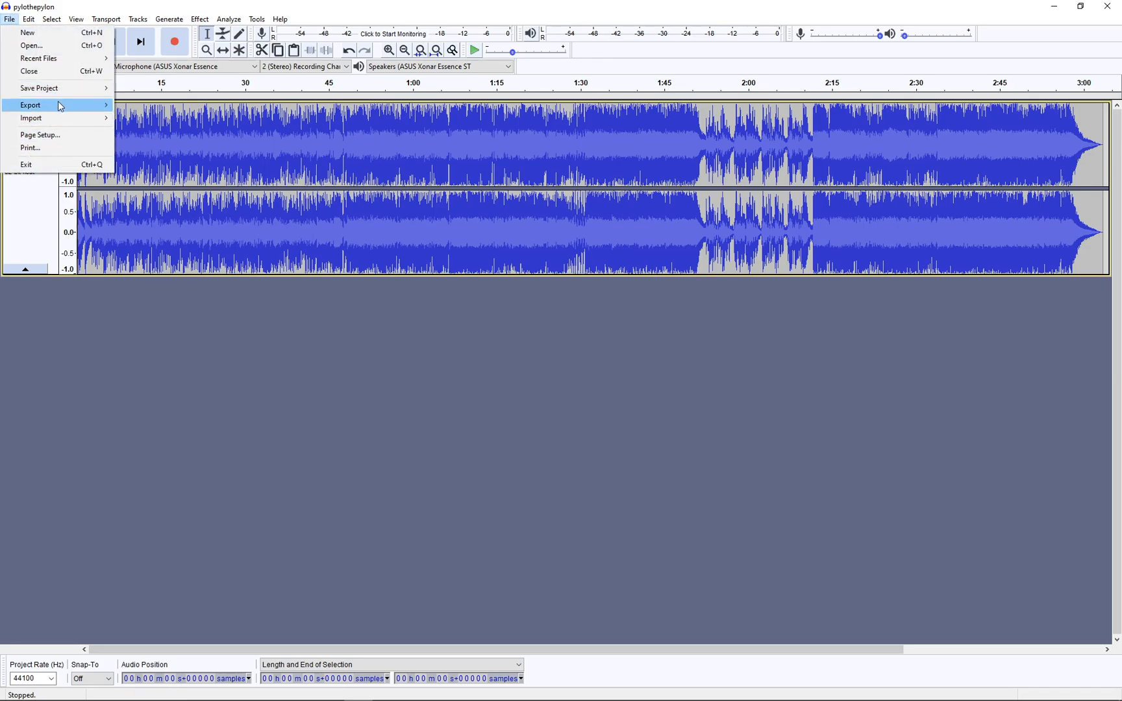
{"action": "mouse_move", "coordinate": [61, 106]}
{"action": "left_click", "coordinate": [153, 118]}
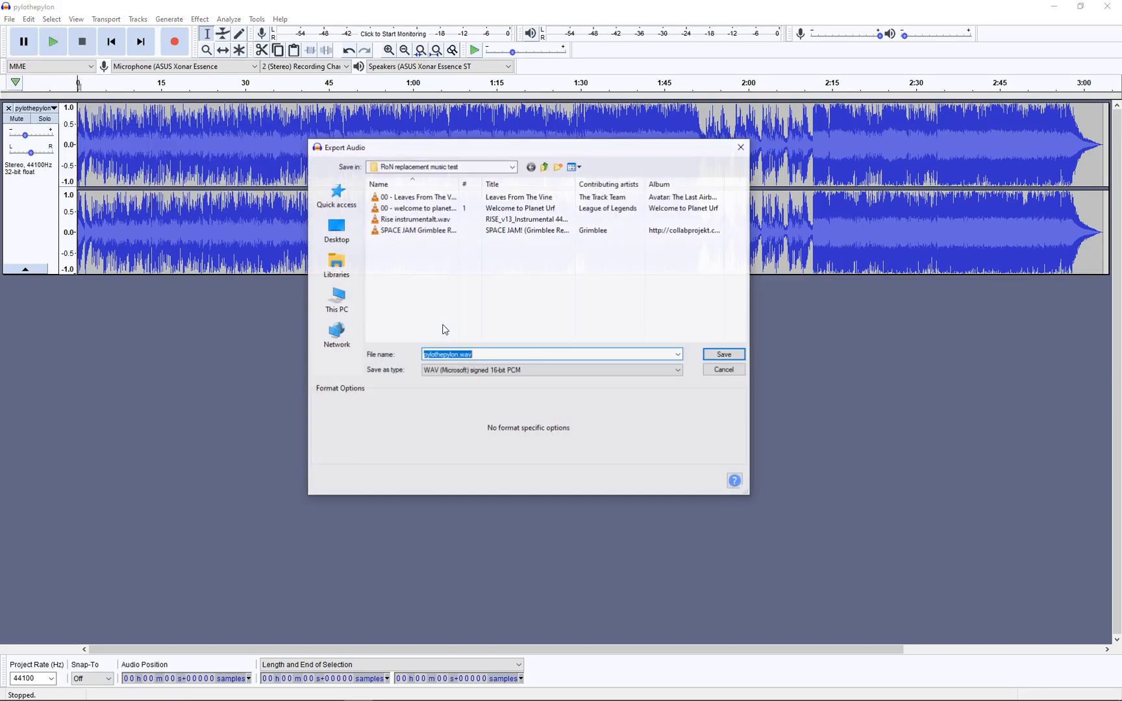
{"action": "left_click", "coordinate": [464, 355]}
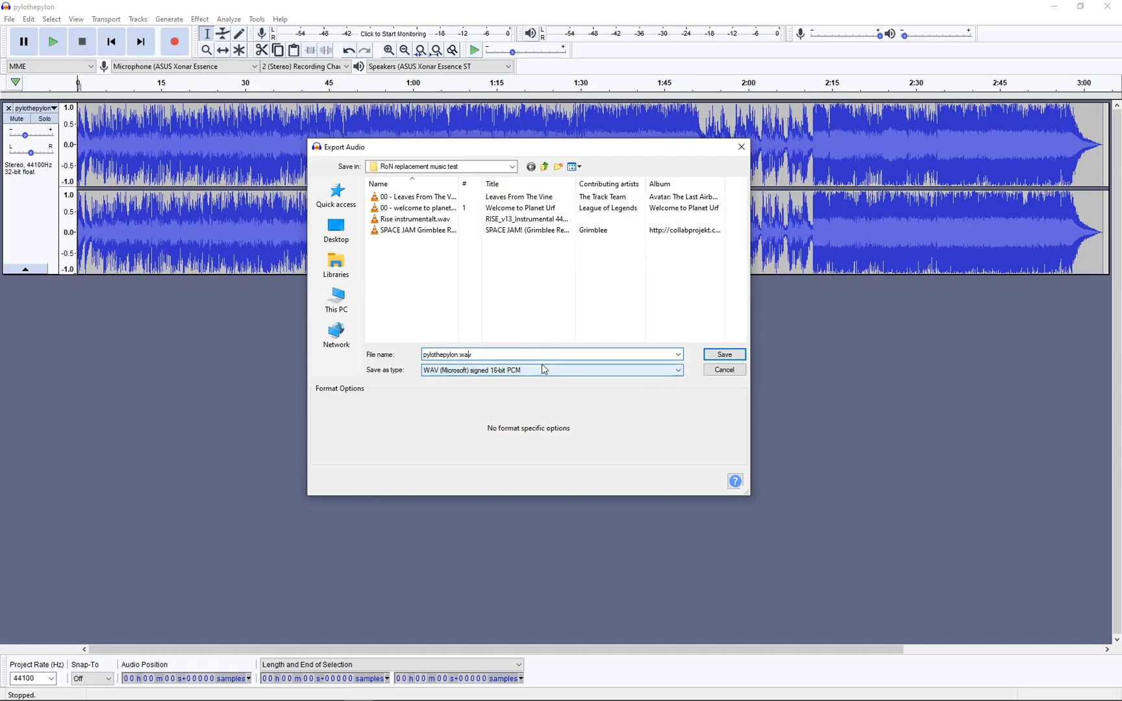
{"action": "left_click", "coordinate": [725, 370]}
{"action": "left_click_drag", "start_coordinate": [25, 135], "coordinate": [42, 141]}
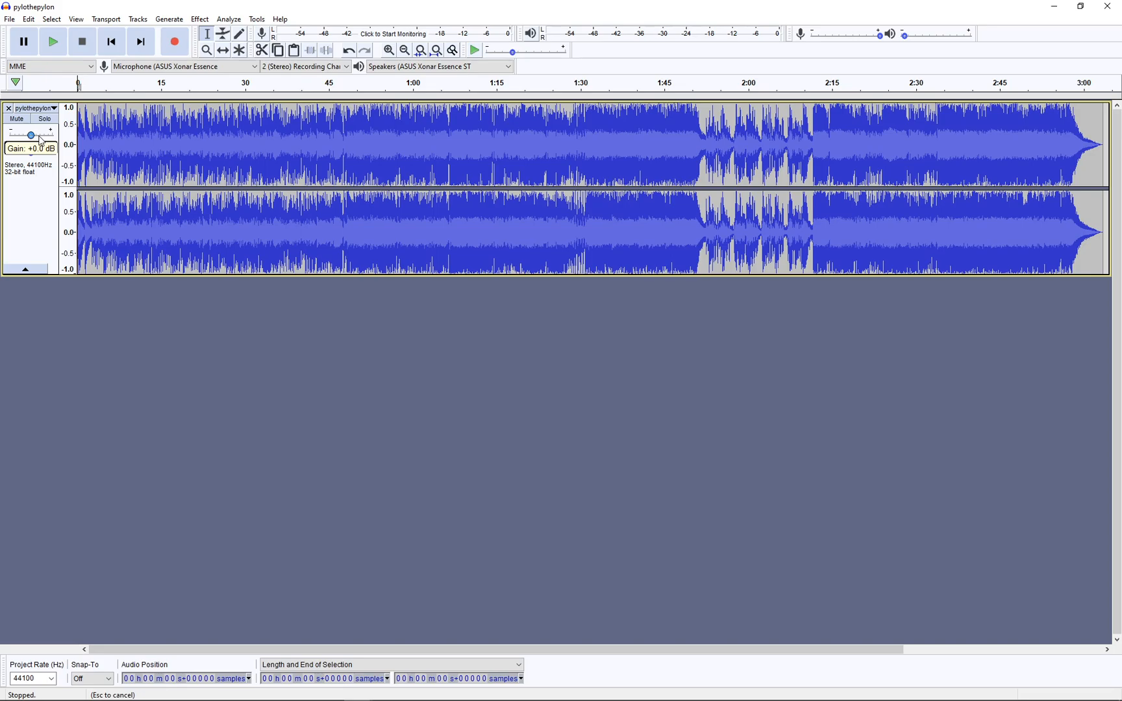
- Export the track as a 16-bit PCM WAV named 00 - pylothepylon.wav in the RoN replacement music test folder, accepting the existing metadata tags
{"action": "left_click", "coordinate": [10, 19]}
{"action": "mouse_move", "coordinate": [59, 105]}
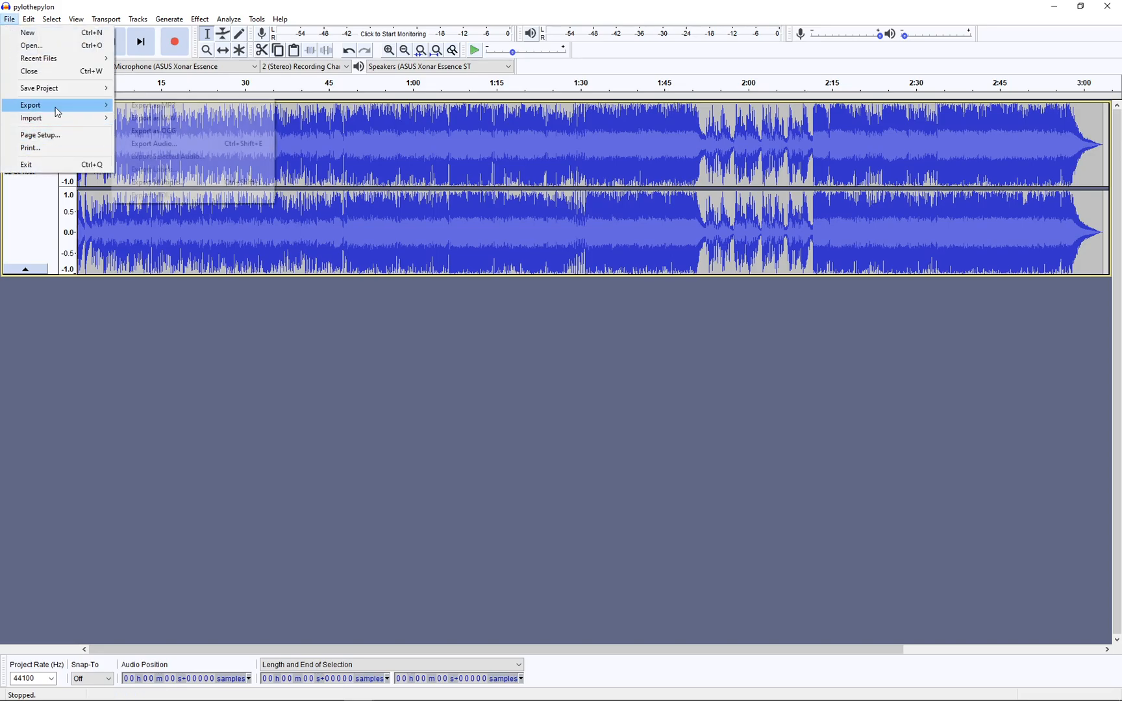
{"action": "left_click", "coordinate": [156, 118]}
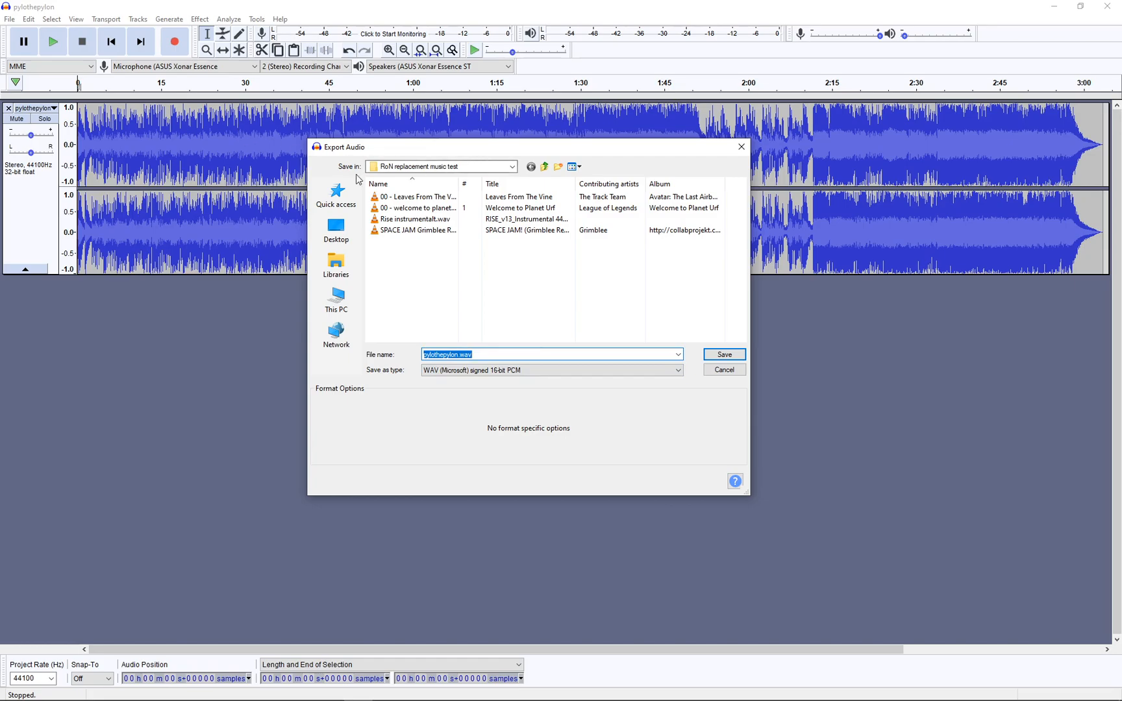
{"action": "left_click", "coordinate": [462, 355]}
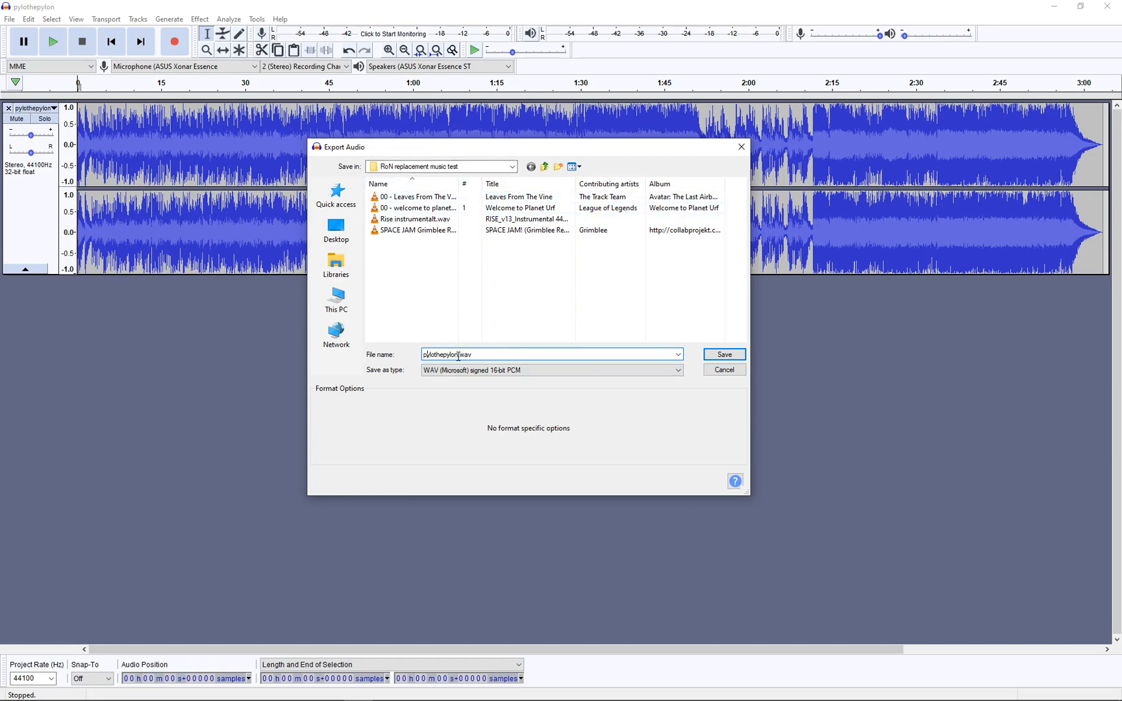
{"action": "key", "text": "Return"}
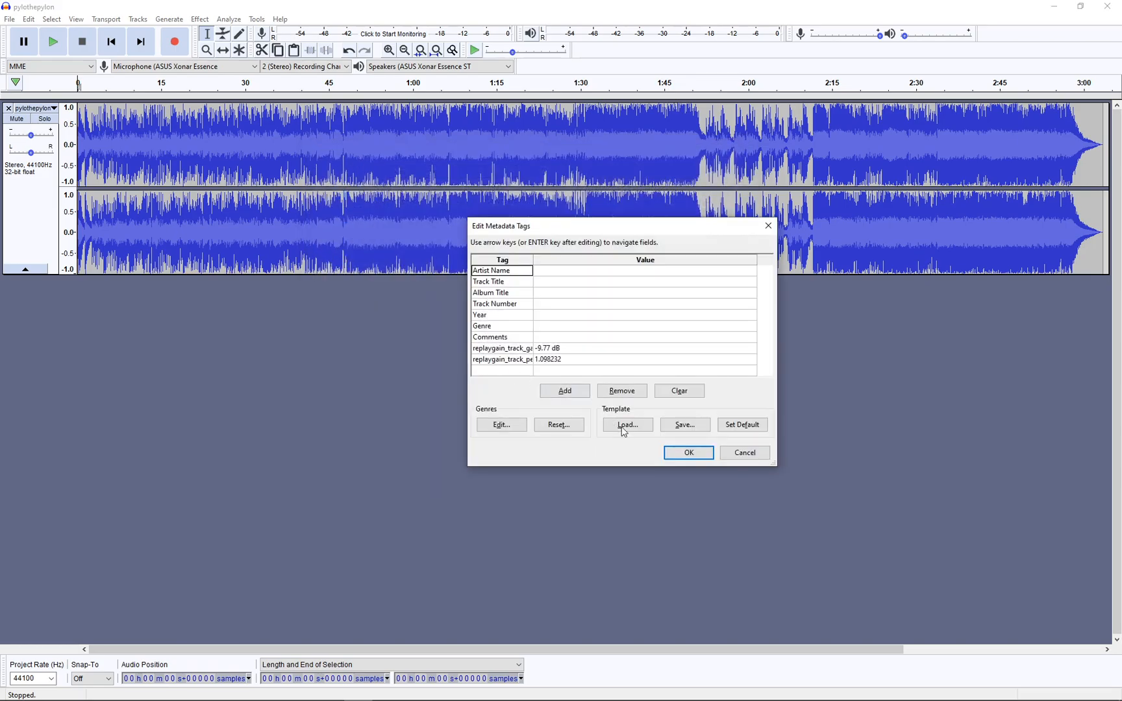
{"action": "left_click", "coordinate": [679, 453]}
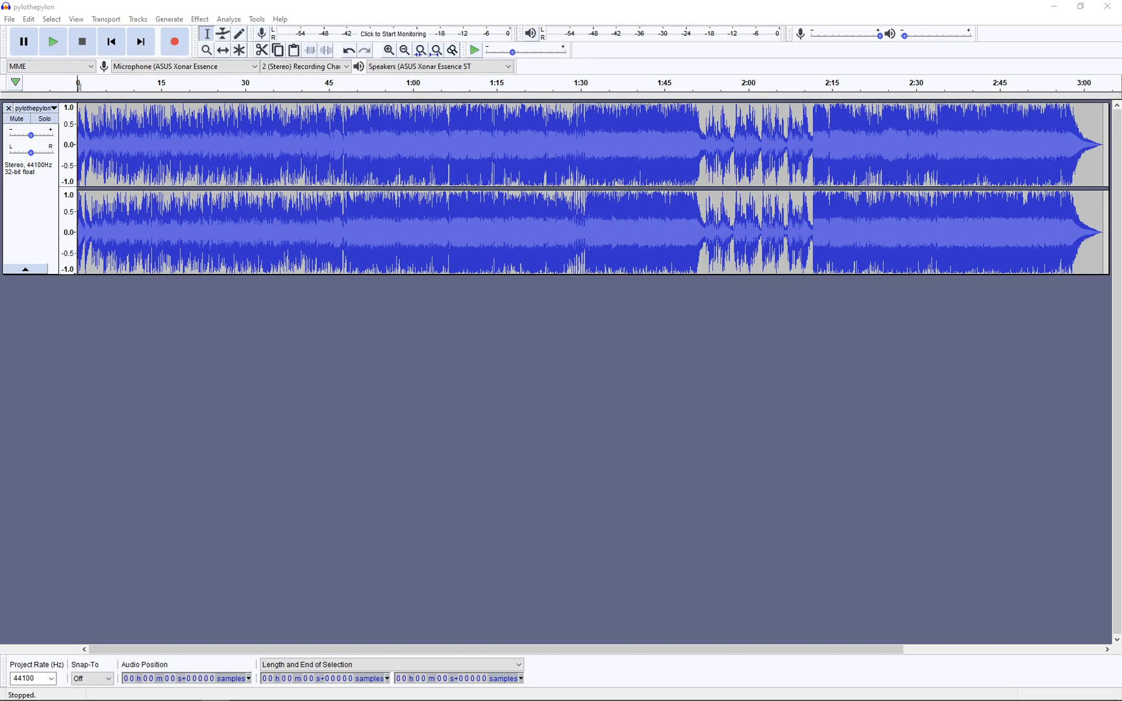
{"action": "left_click", "coordinate": [573, 406]}
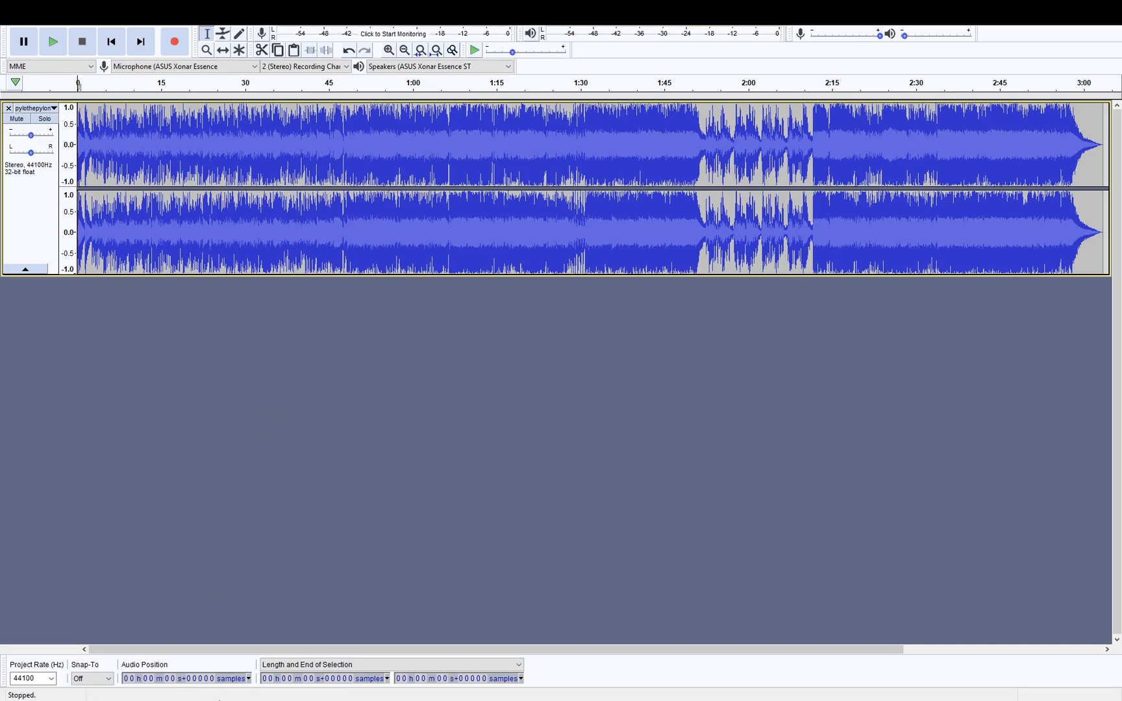
- Switch to File Explorer and go up from the game's Data folder to the Rise of Nations folder
{"action": "left_click", "coordinate": [556, 700]}
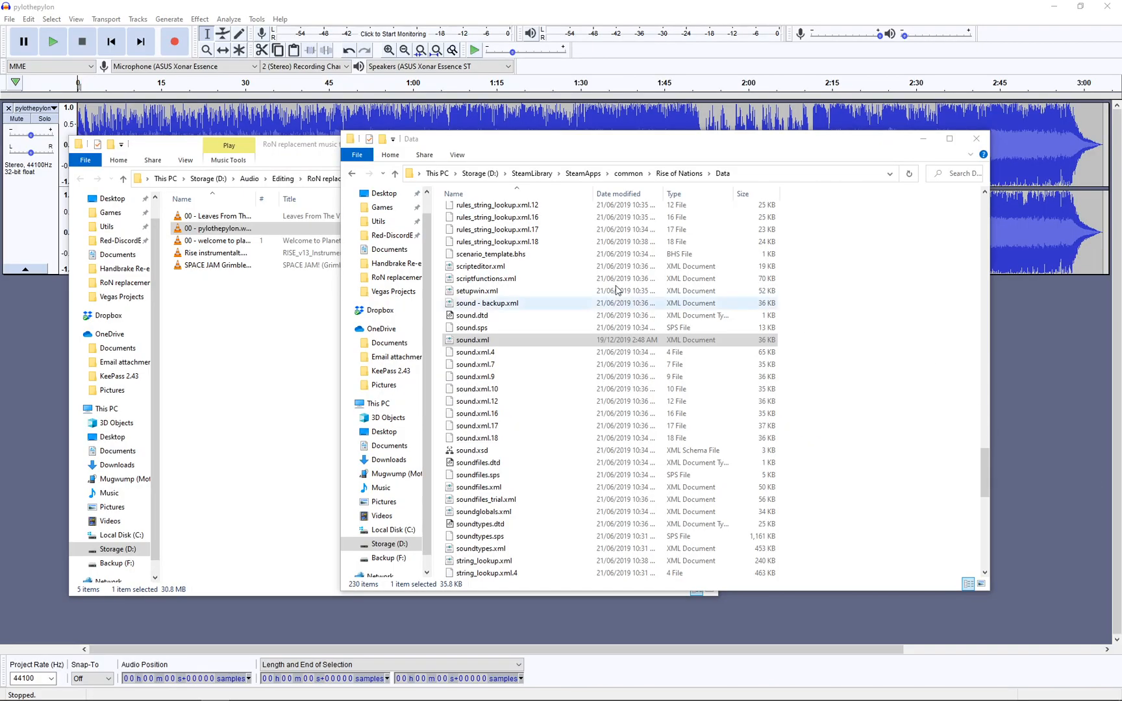
{"action": "left_click", "coordinate": [263, 337]}
{"action": "key", "text": "alt+Tab"}
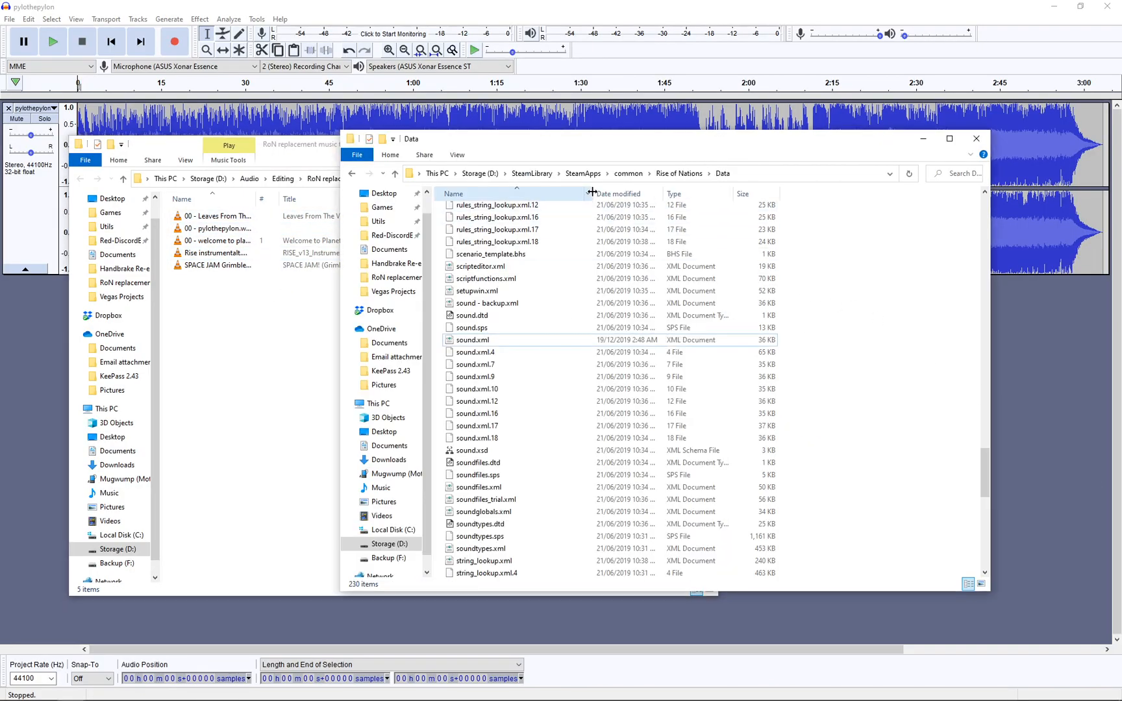
{"action": "left_click", "coordinate": [679, 173]}
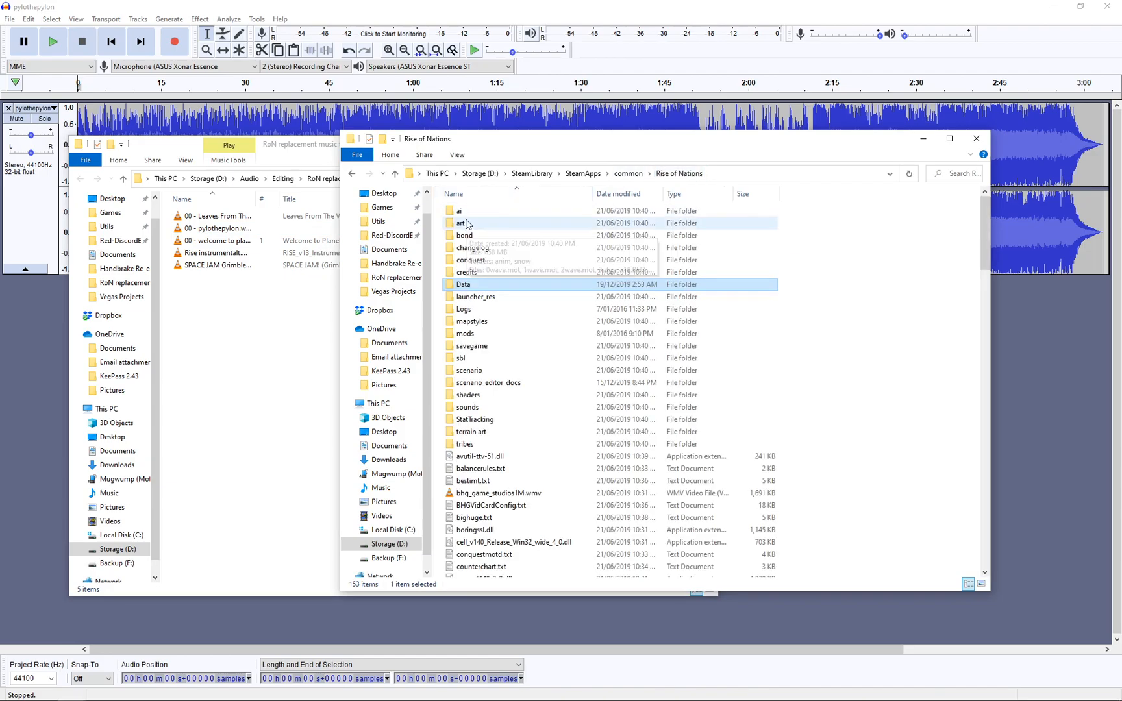
- Open the tracks folder inside the game's sounds folder
{"action": "double_click", "coordinate": [477, 411]}
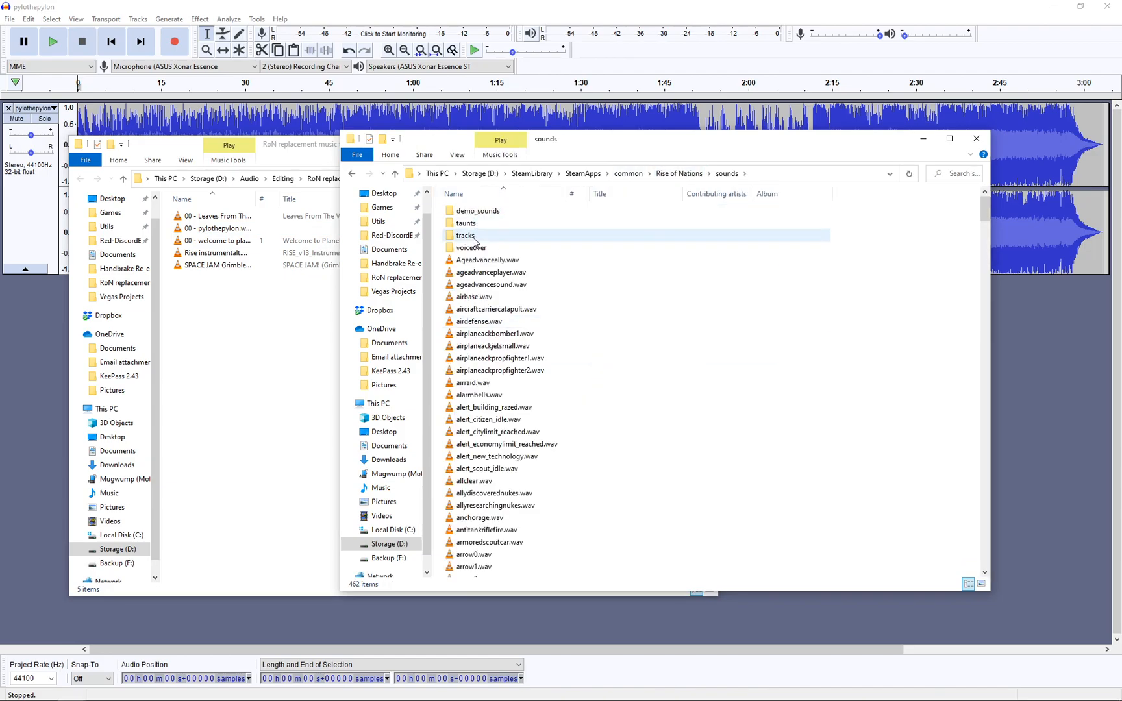
{"action": "double_click", "coordinate": [473, 238]}
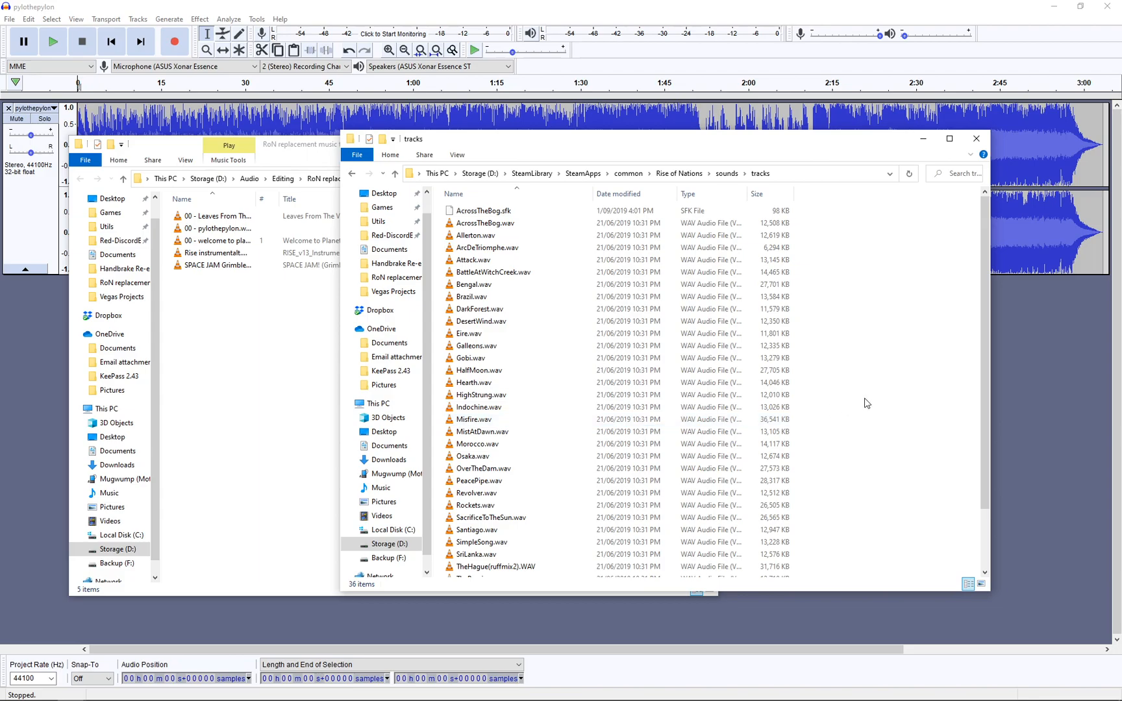
- Add the prefix "00 - " to the names of the Rise instrumental and SPACE JAM Grimblee files in the RoN replacement music test folder
{"action": "left_click", "coordinate": [195, 253]}
{"action": "left_click", "coordinate": [186, 254]}
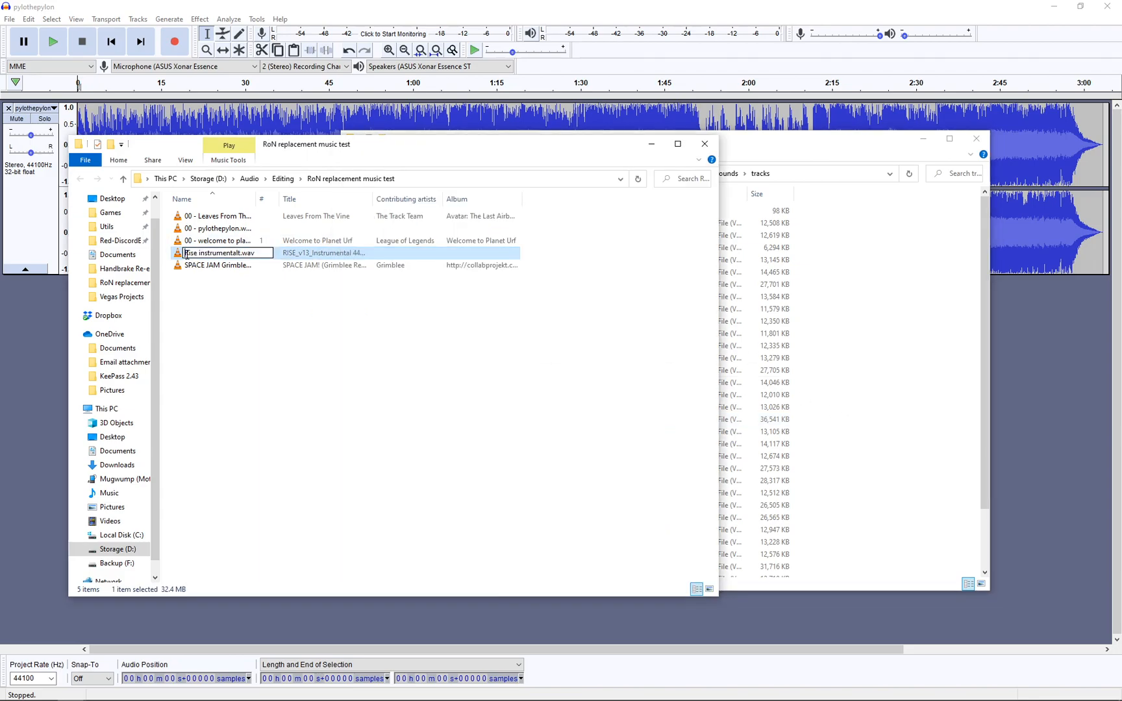
{"action": "type", "text": "00 -"}
{"action": "key", "text": "Return"}
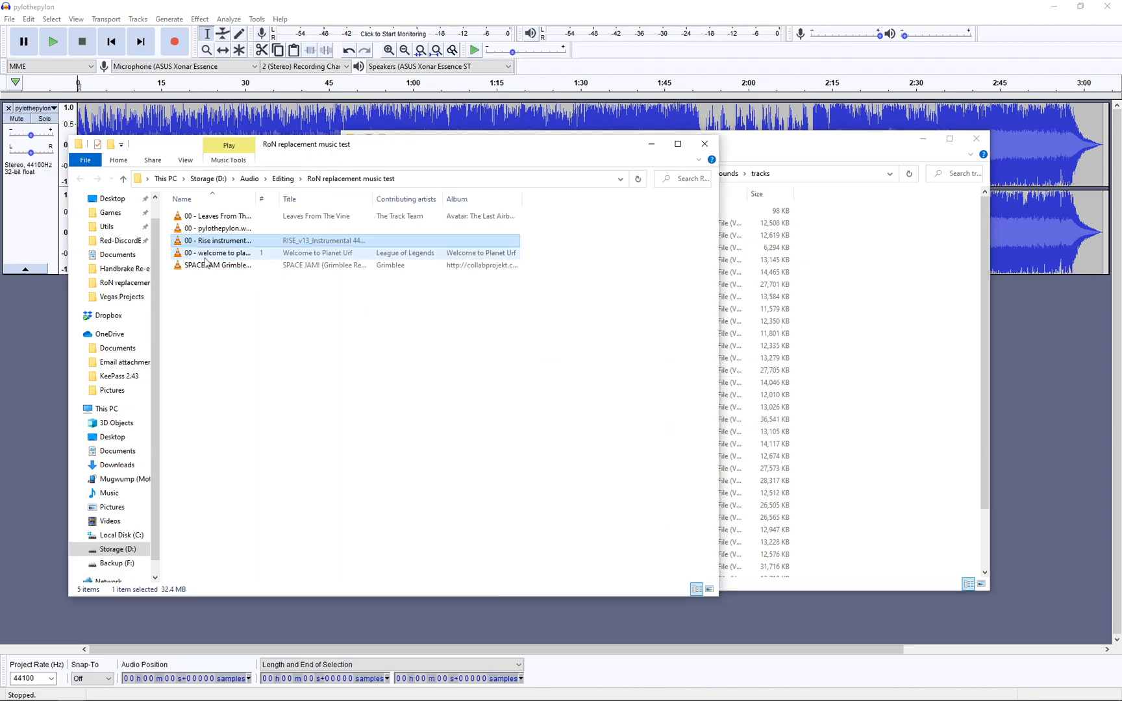
{"action": "left_click", "coordinate": [216, 267]}
{"action": "left_click", "coordinate": [196, 266]}
{"action": "type", "text": "00 -"}
{"action": "key", "text": "Return"}
- Copy all five "00 - " WAV files from the RoN replacement music test folder into the game's tracks folder
{"action": "left_click", "coordinate": [208, 217]}
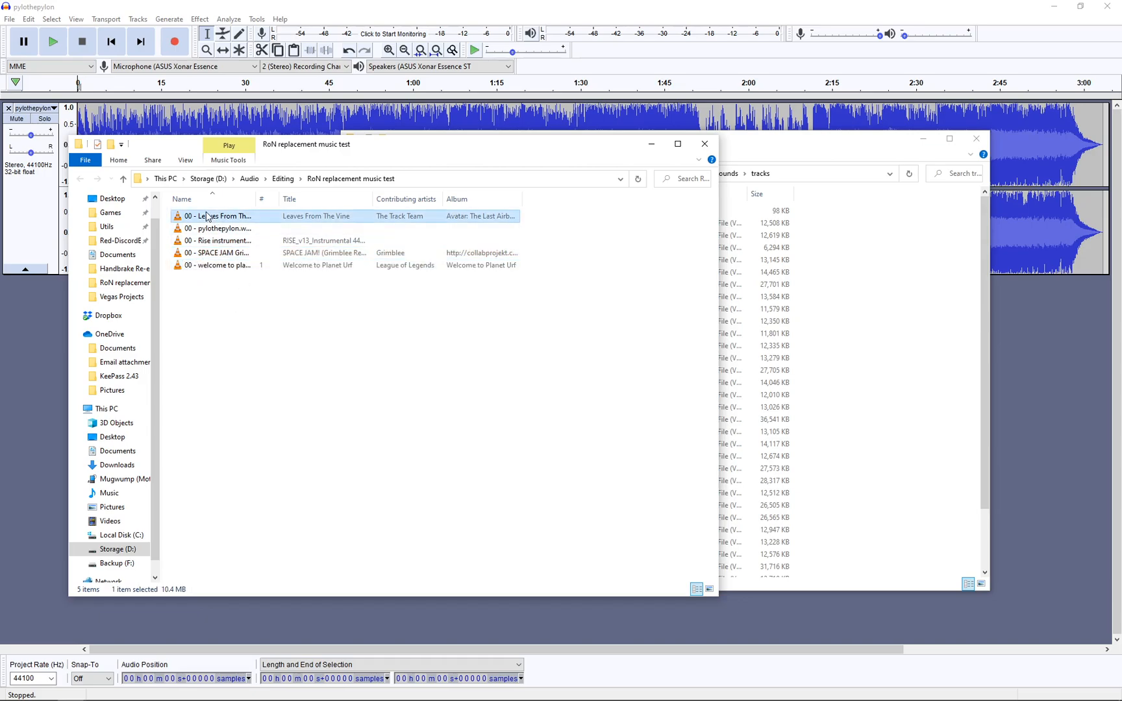
{"action": "left_click", "coordinate": [226, 270], "text": "shift"}
{"action": "left_click", "coordinate": [879, 389]}
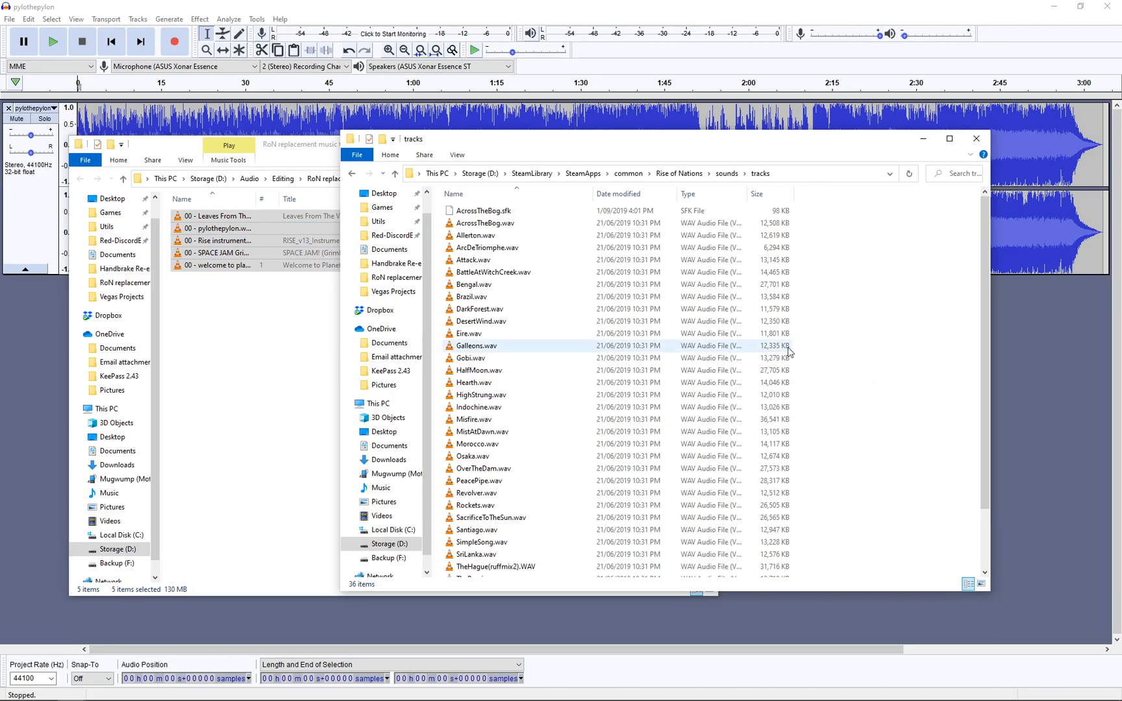
{"action": "key", "text": "ctrl+v"}
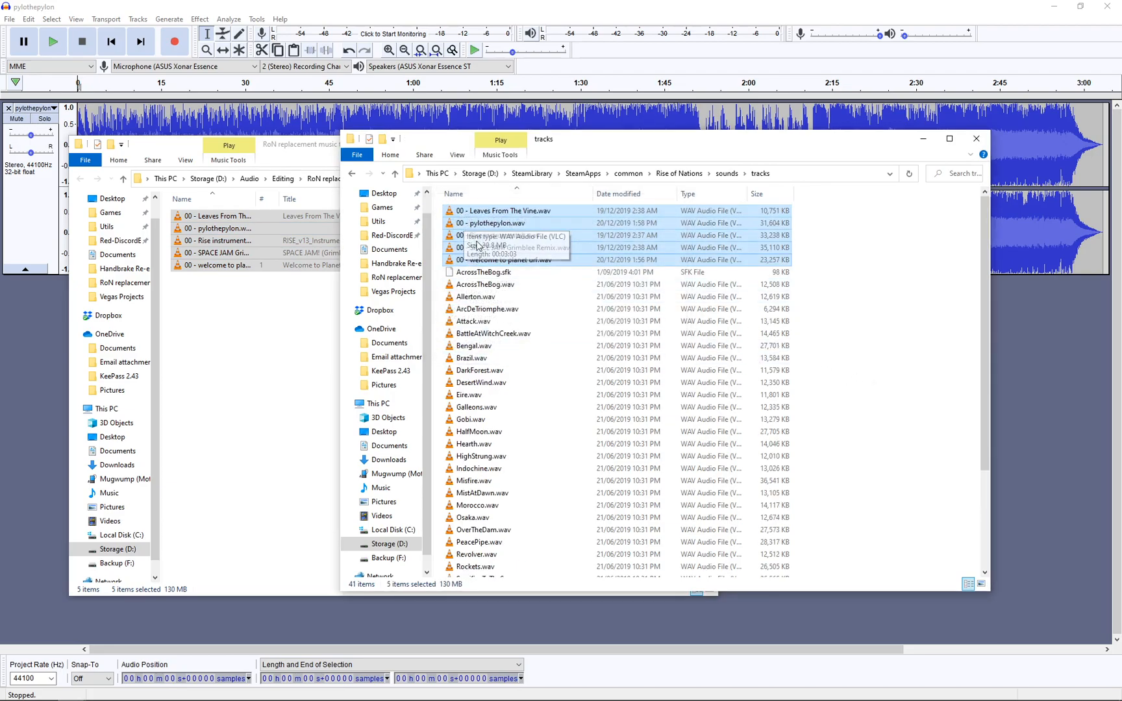
{"action": "scroll", "coordinate": [516, 471], "scroll_direction": "down", "scroll_amount": 4}
{"action": "scroll", "coordinate": [525, 493], "scroll_direction": "up", "scroll_amount": 5}
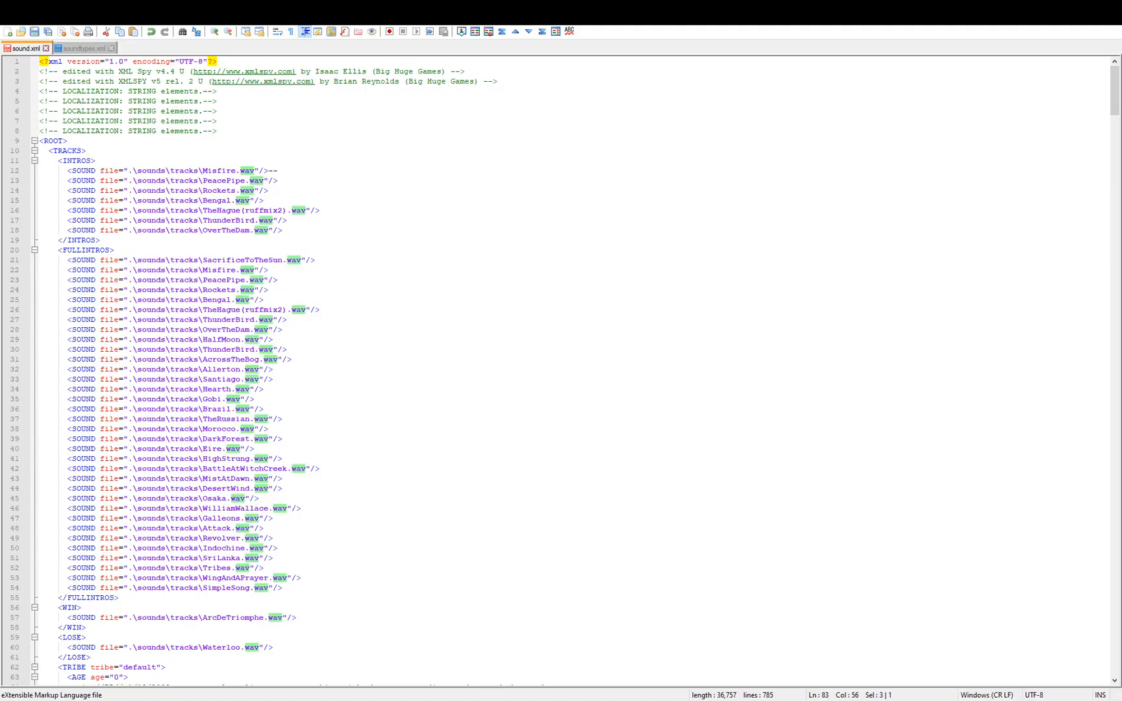
- In sound.xml, try to insert a copied PeacePipe.wav SOUND entry on a new line above the INTROS entries
{"action": "left_click", "coordinate": [581, 378]}
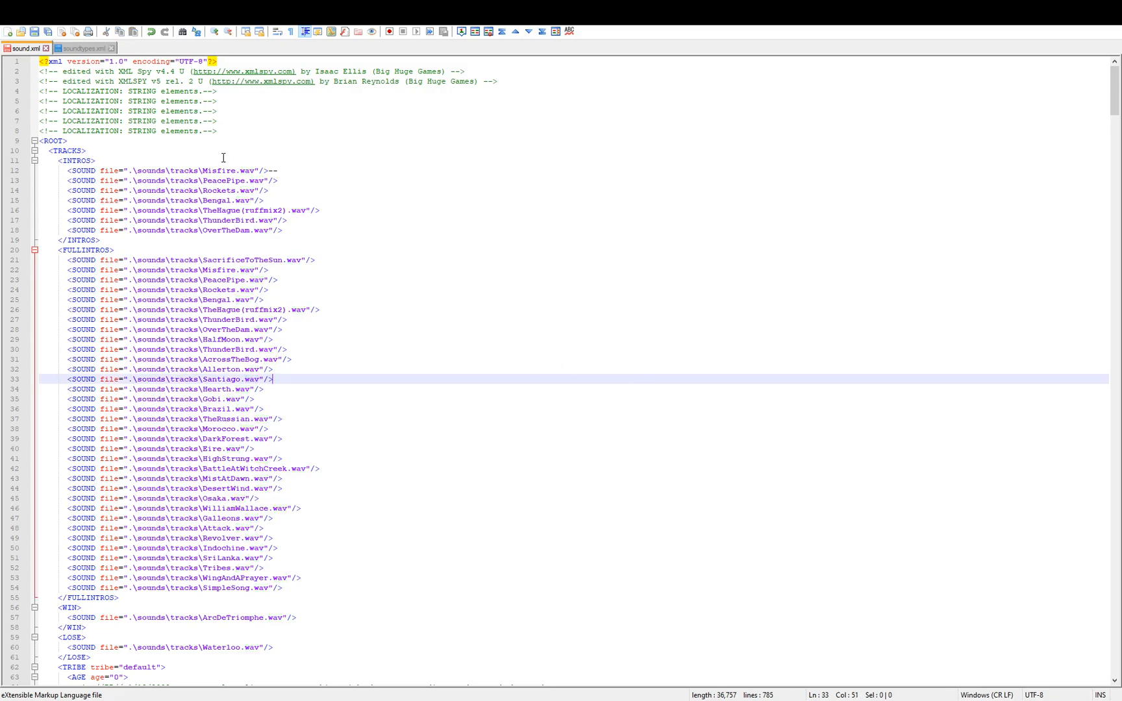
{"action": "left_click", "coordinate": [78, 162]}
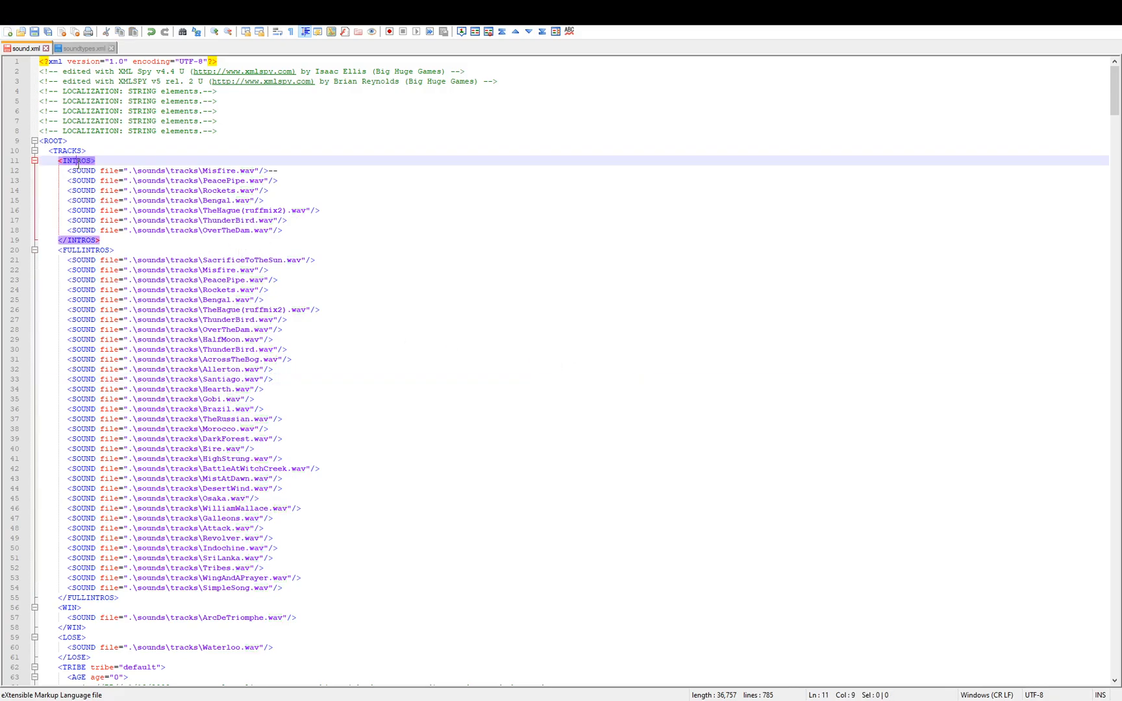
{"action": "left_click", "coordinate": [39, 171]}
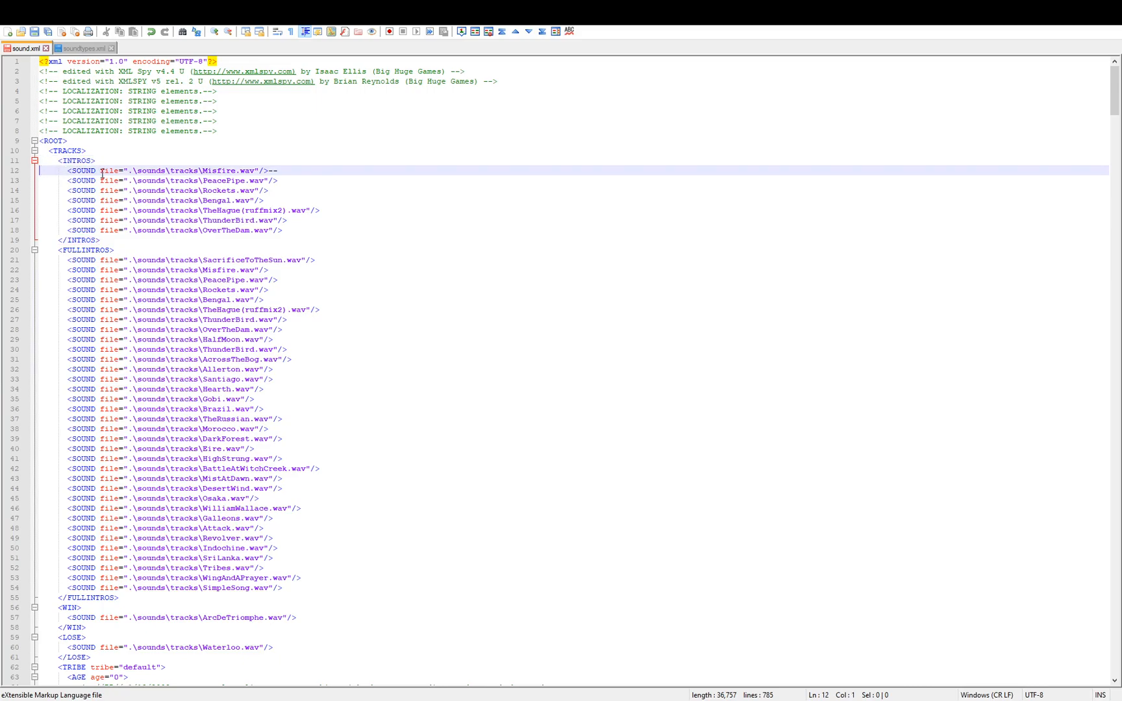
{"action": "key", "text": "Return"}
{"action": "left_click_drag", "start_coordinate": [277, 181], "coordinate": [30, 182]}
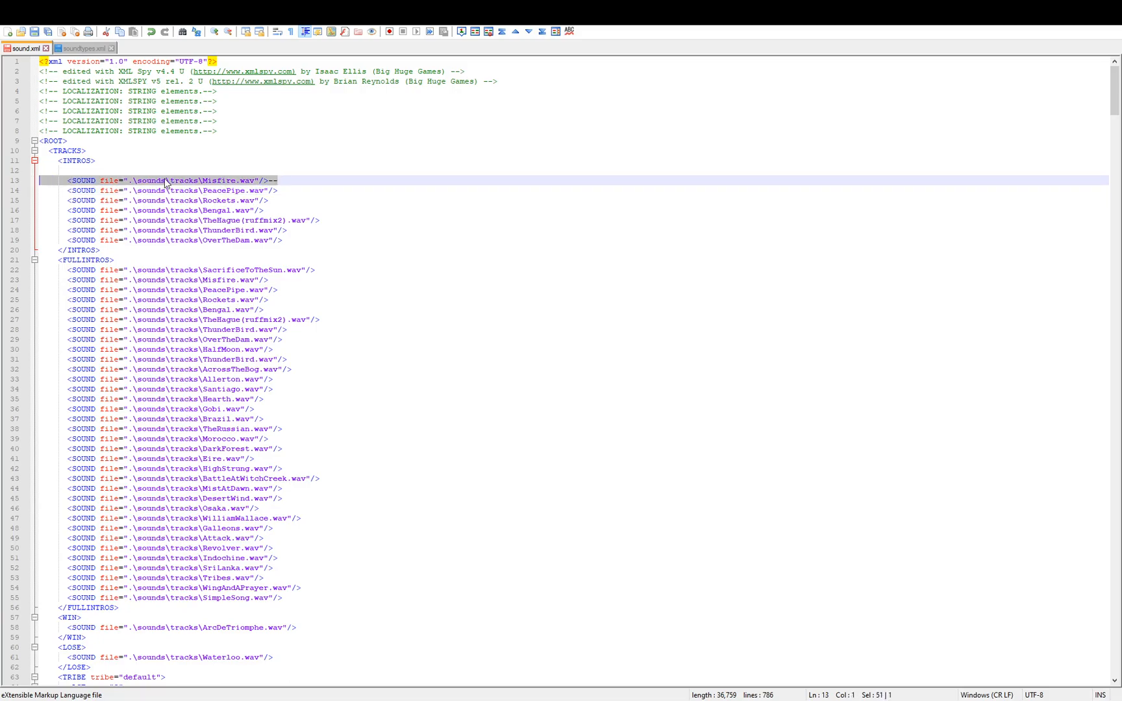
{"action": "left_click", "coordinate": [270, 182]}
{"action": "left_click", "coordinate": [289, 191]}
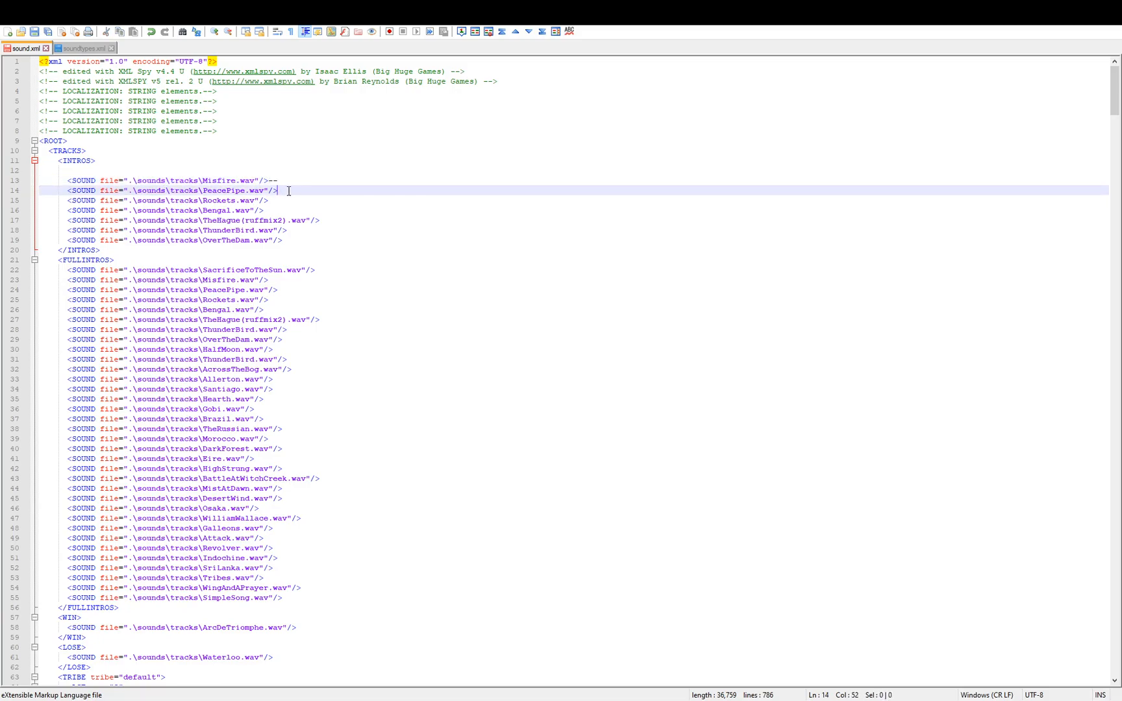
{"action": "left_click", "coordinate": [45, 172]}
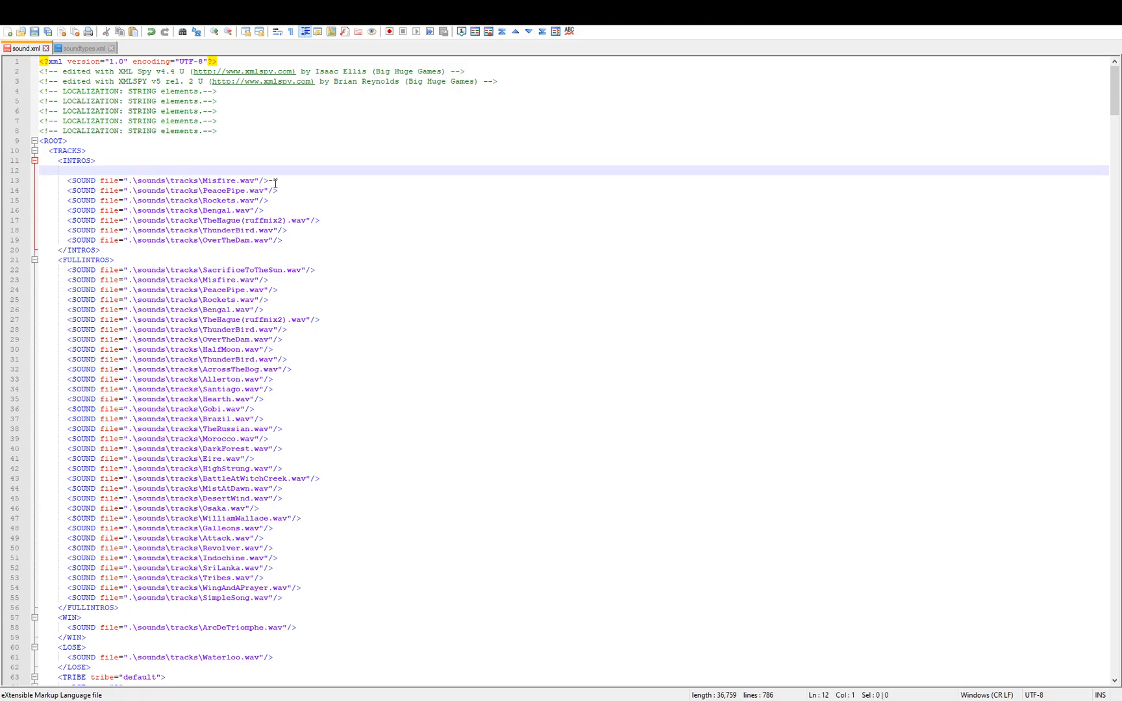
{"action": "left_click_drag", "start_coordinate": [276, 183], "coordinate": [270, 183]}
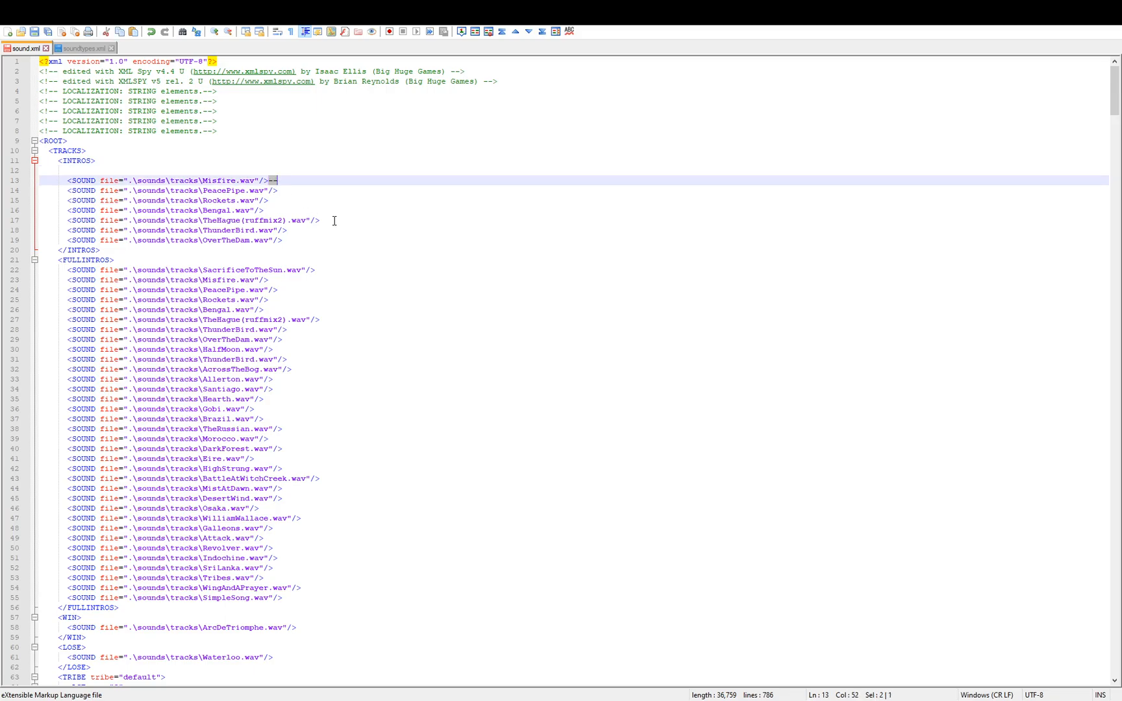
{"action": "left_click", "coordinate": [60, 170]}
{"action": "type", "text": "<SOUND file=\".\\sounds\\tracks\\PeacePipe.wav\"/>"}
{"action": "key", "text": "ctrl+z"}
{"action": "key", "text": "Delete"}
- Add a SOUND entry for .\sounds\tracks\00 - welcome to planet urf.wav after OverTheDam.wav in the INTROS section
{"action": "left_click", "coordinate": [298, 231]}
{"action": "key", "text": "Return"}
{"action": "left_click", "coordinate": [39, 241]}
{"action": "type", "text": "<SOUND file=\".\\sounds\\tracks\\PeacePipe.wav\"/>"}
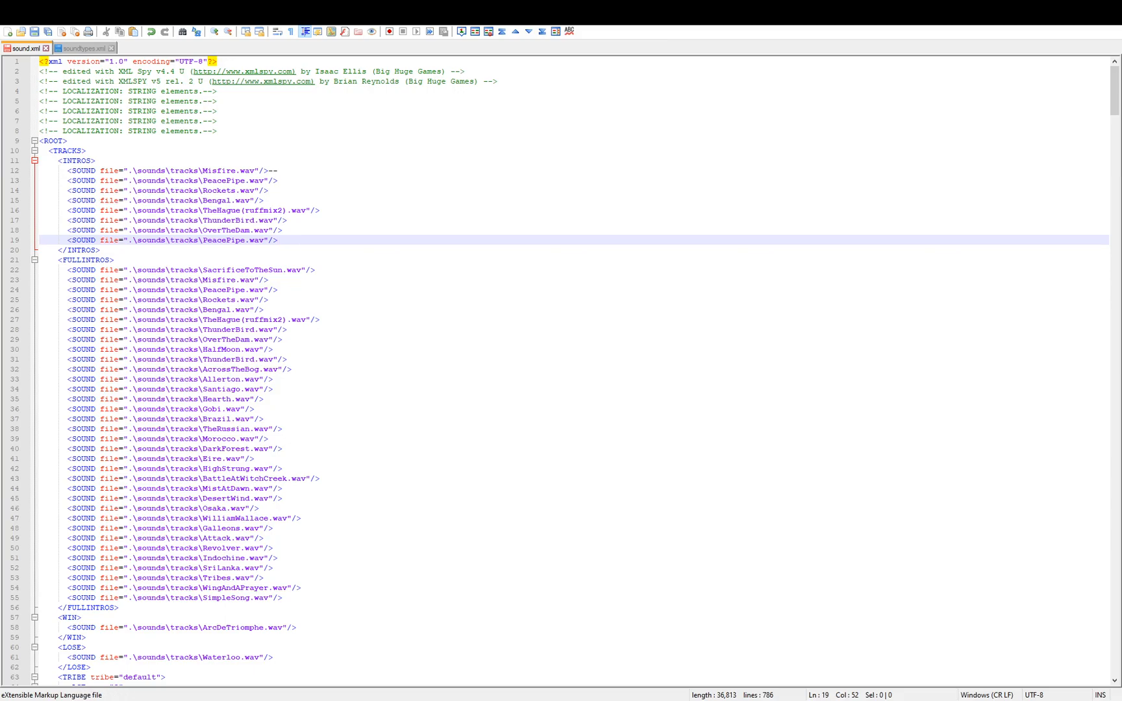
{"action": "left_click", "coordinate": [263, 270]}
{"action": "left_click_drag", "start_coordinate": [246, 240], "coordinate": [206, 244]}
{"action": "type", "text": "00 - welcome to planet urf"}
{"action": "left_click", "coordinate": [243, 263]}
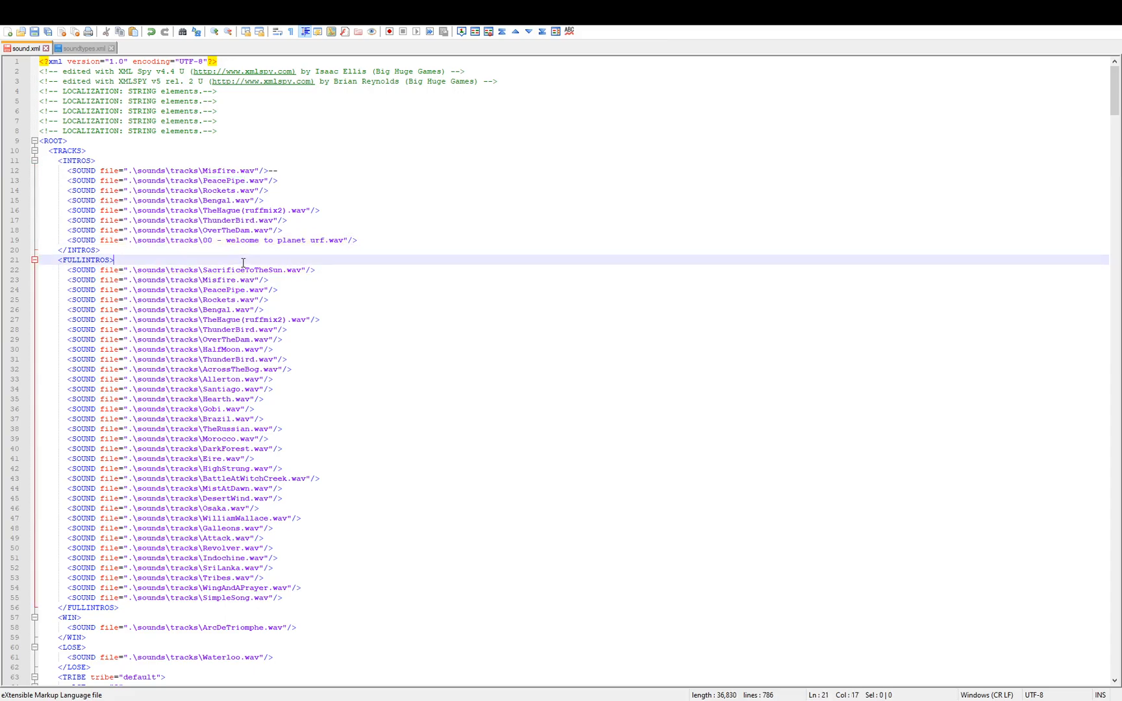
- Examine the new welcome to planet urf entry alongside the original entries in the INTROS section
{"action": "left_click_drag", "start_coordinate": [368, 240], "coordinate": [203, 240]}
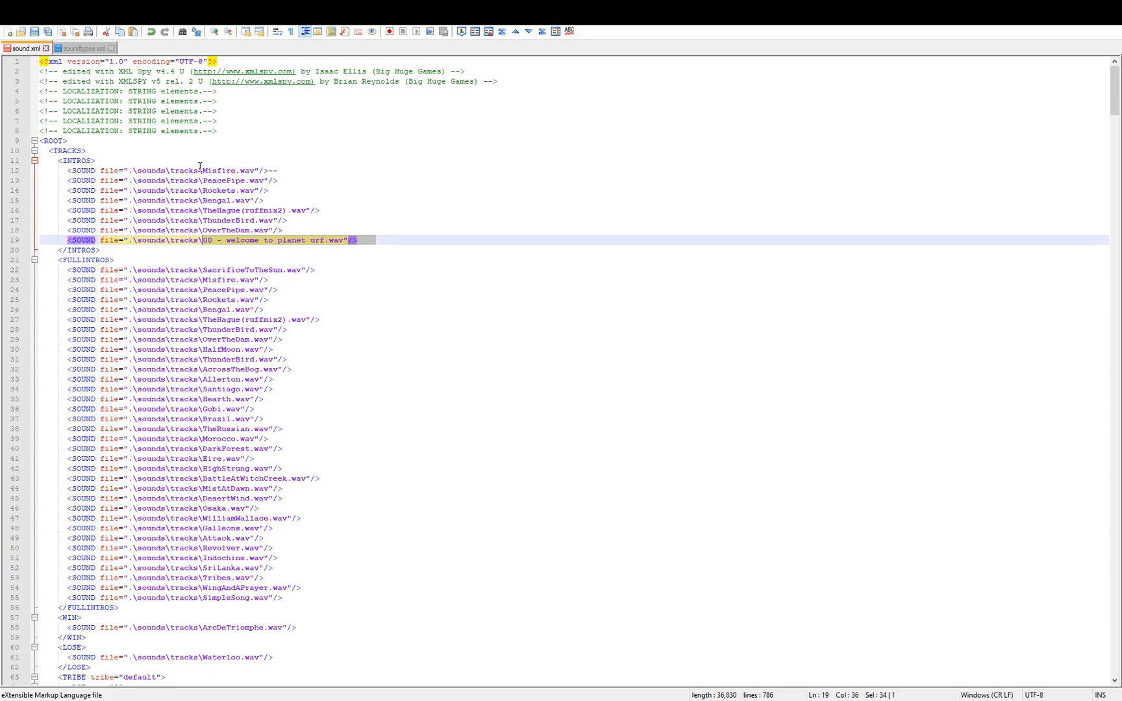
{"action": "left_click_drag", "start_coordinate": [195, 170], "coordinate": [283, 230]}
{"action": "left_click", "coordinate": [296, 232]}
{"action": "left_click", "coordinate": [219, 238]}
{"action": "left_click", "coordinate": [276, 222]}
{"action": "left_click", "coordinate": [299, 232]}
{"action": "left_click_drag", "start_coordinate": [301, 231], "coordinate": [1, 174]}
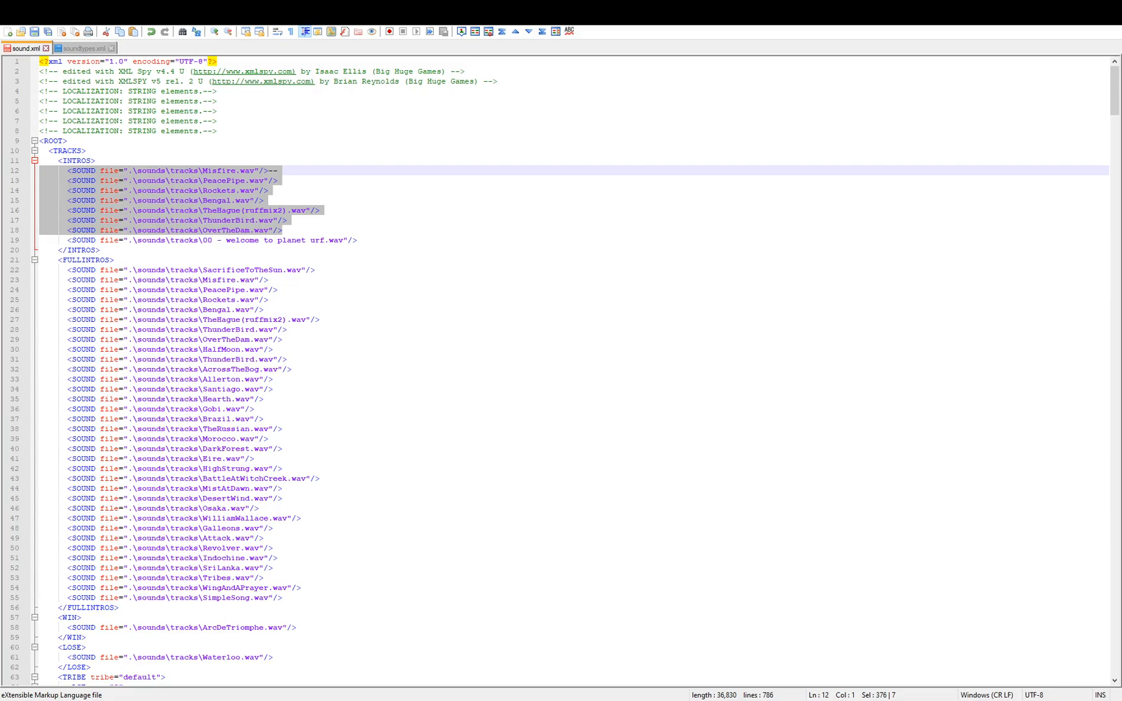
{"action": "left_click", "coordinate": [325, 259]}
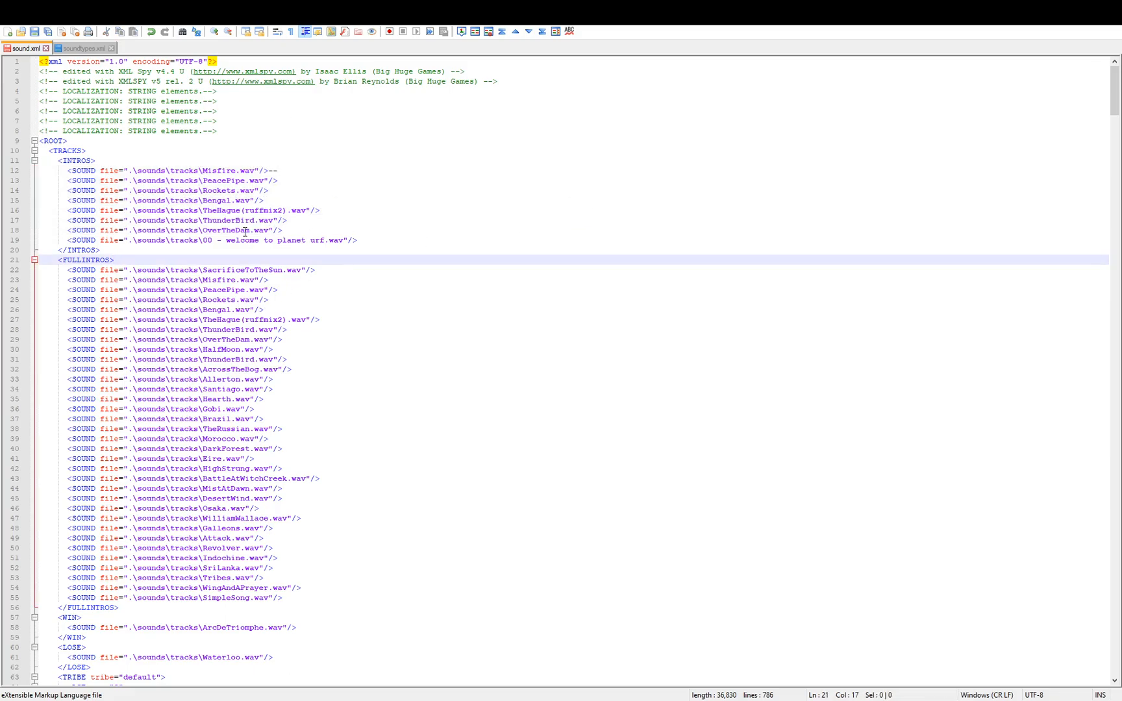
{"action": "left_click", "coordinate": [217, 220]}
{"action": "left_click", "coordinate": [202, 249]}
{"action": "left_click_drag", "start_coordinate": [282, 230], "coordinate": [3, 170]}
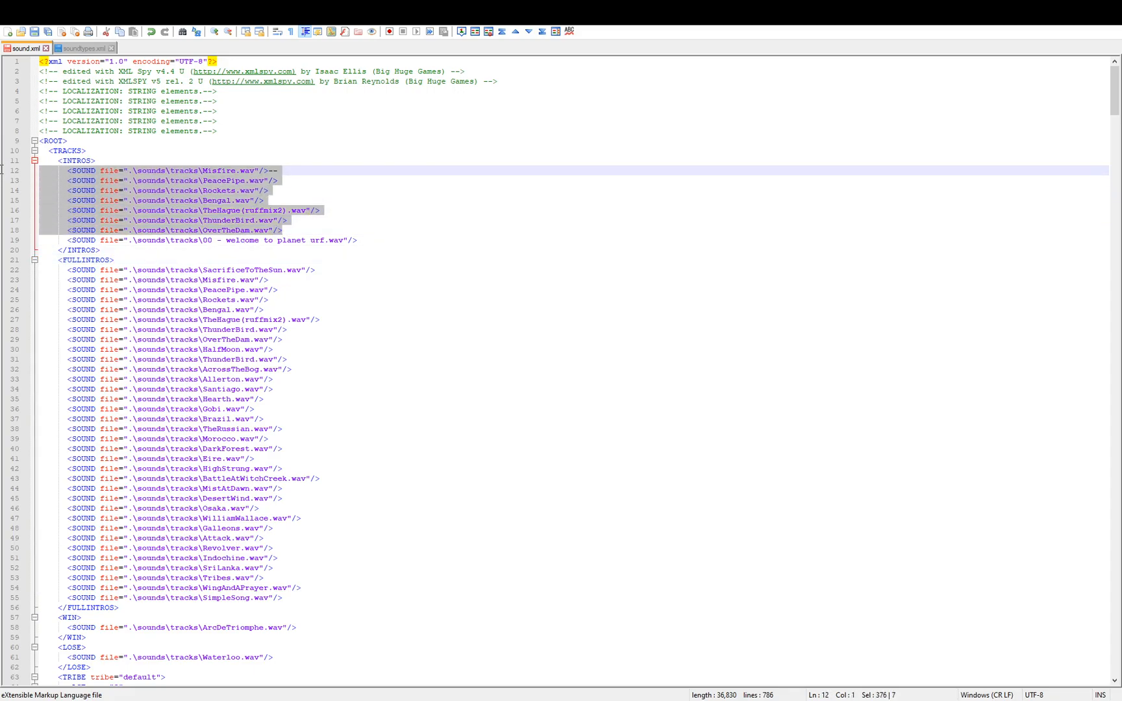
{"action": "left_click", "coordinate": [295, 189]}
{"action": "left_click_drag", "start_coordinate": [269, 170], "coordinate": [278, 170]}
- Delete the original INTROS entries from Misfire.wav through OverTheDam.wav, keeping only the welcome to planet urf entry
{"action": "left_click_drag", "start_coordinate": [283, 231], "coordinate": [4, 170]}
{"action": "key", "text": "Delete"}
{"action": "key", "text": "BackSpace"}
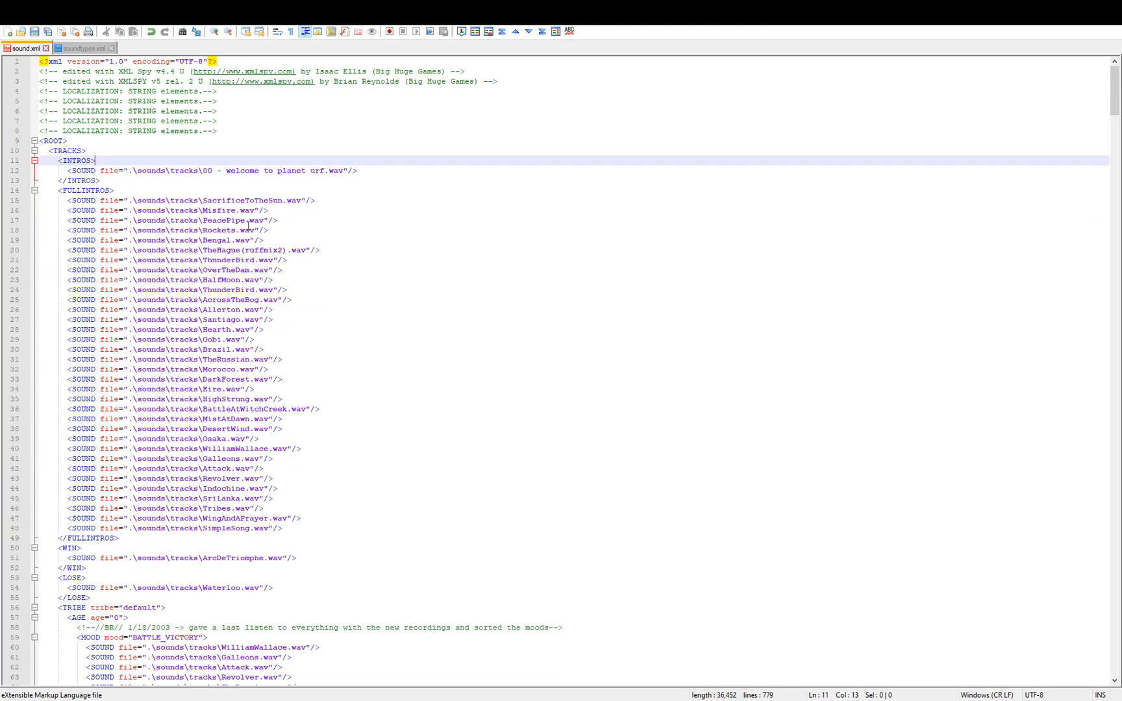
{"action": "left_click_drag", "start_coordinate": [375, 170], "coordinate": [380, 170]}
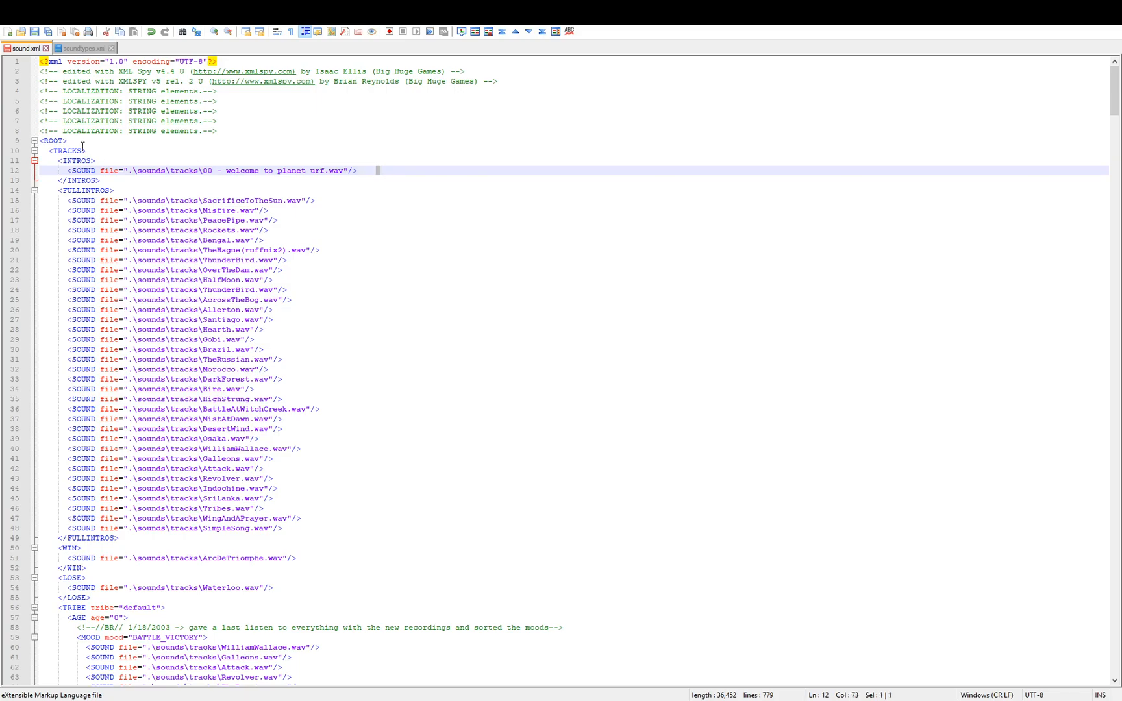
{"action": "left_click_drag", "start_coordinate": [181, 170], "coordinate": [358, 171]}
{"action": "left_click", "coordinate": [357, 172]}
- Replace ArcDeTriomphe in the WIN section's file path with "00 - SPACE JAM Grimblee Remix", keeping the .wav extension
{"action": "scroll", "coordinate": [156, 265], "scroll_direction": "down", "scroll_amount": 2}
{"action": "left_click_drag", "start_coordinate": [58, 131], "coordinate": [115, 131]}
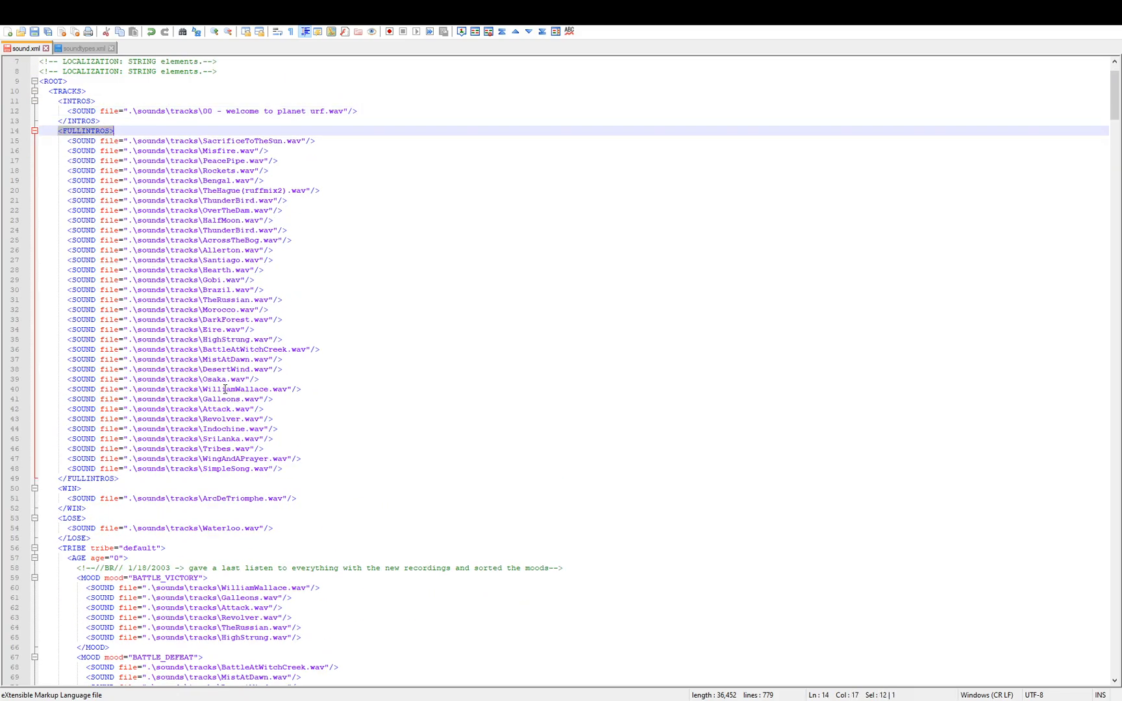
{"action": "scroll", "coordinate": [218, 379], "scroll_direction": "down", "scroll_amount": 9}
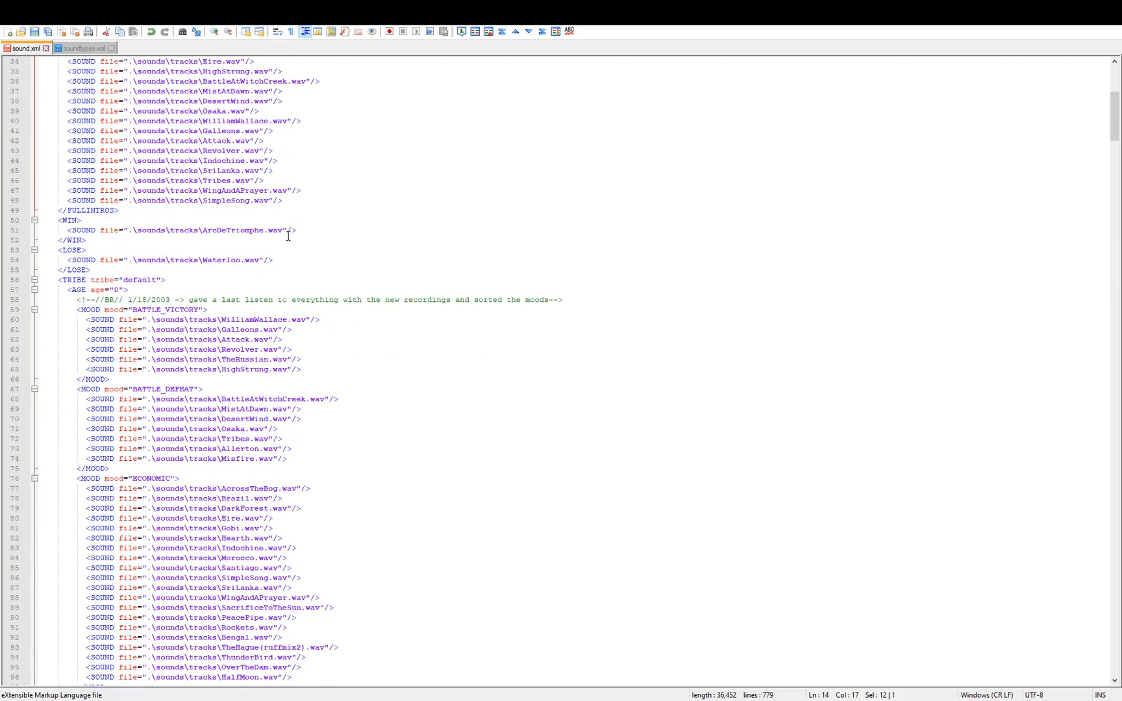
{"action": "left_click_drag", "start_coordinate": [296, 232], "coordinate": [49, 232]}
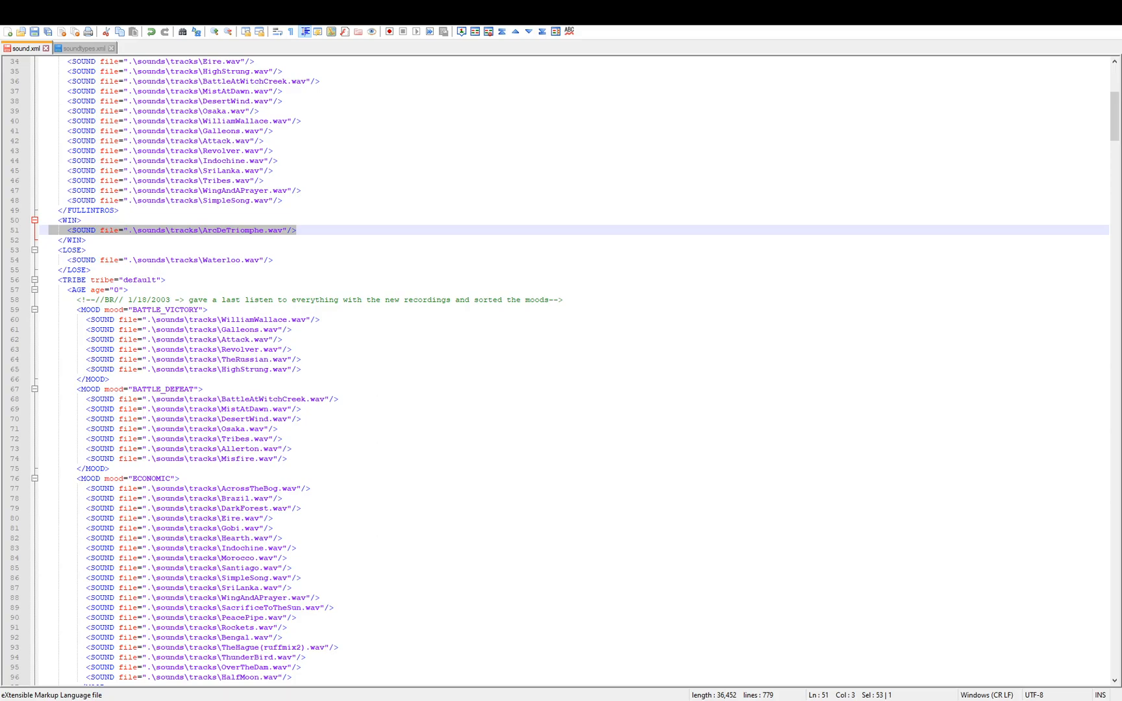
{"action": "left_click", "coordinate": [212, 260]}
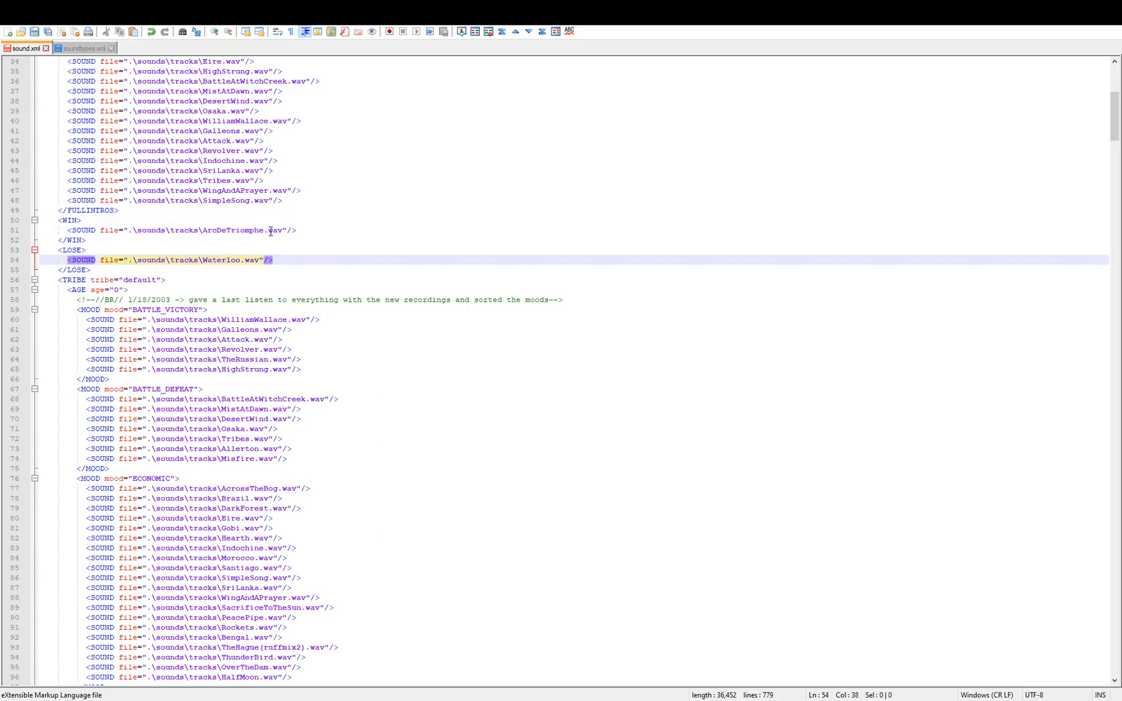
{"action": "mouse_move", "coordinate": [265, 232]}
{"action": "left_mouse_down"}
{"action": "mouse_move", "coordinate": [204, 232]}
{"action": "mouse_move", "coordinate": [265, 232]}
{"action": "left_mouse_up"}
{"action": "left_click", "coordinate": [218, 232]}
{"action": "type", "text": "00 - SPACE JAM Grimblee Remix"}
{"action": "left_click", "coordinate": [356, 261]}
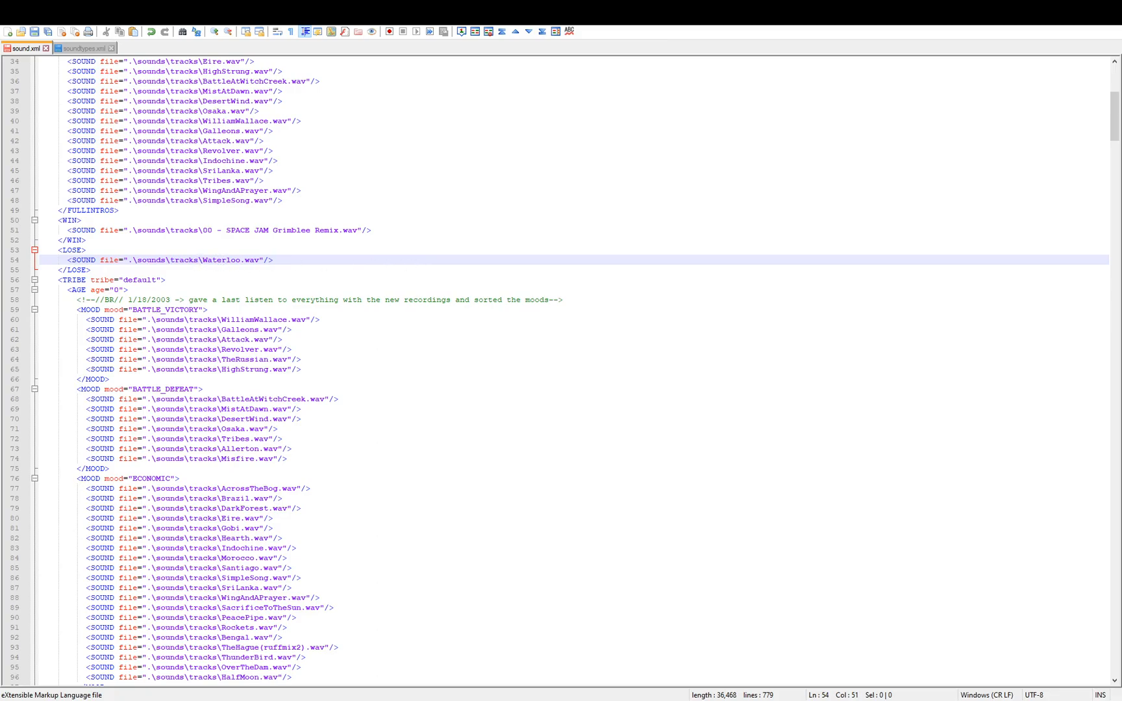
- Replace Waterloo in the LOSE section's file path with "00 - Leaves From The Vine", keeping the .wav extension
{"action": "left_click", "coordinate": [275, 243]}
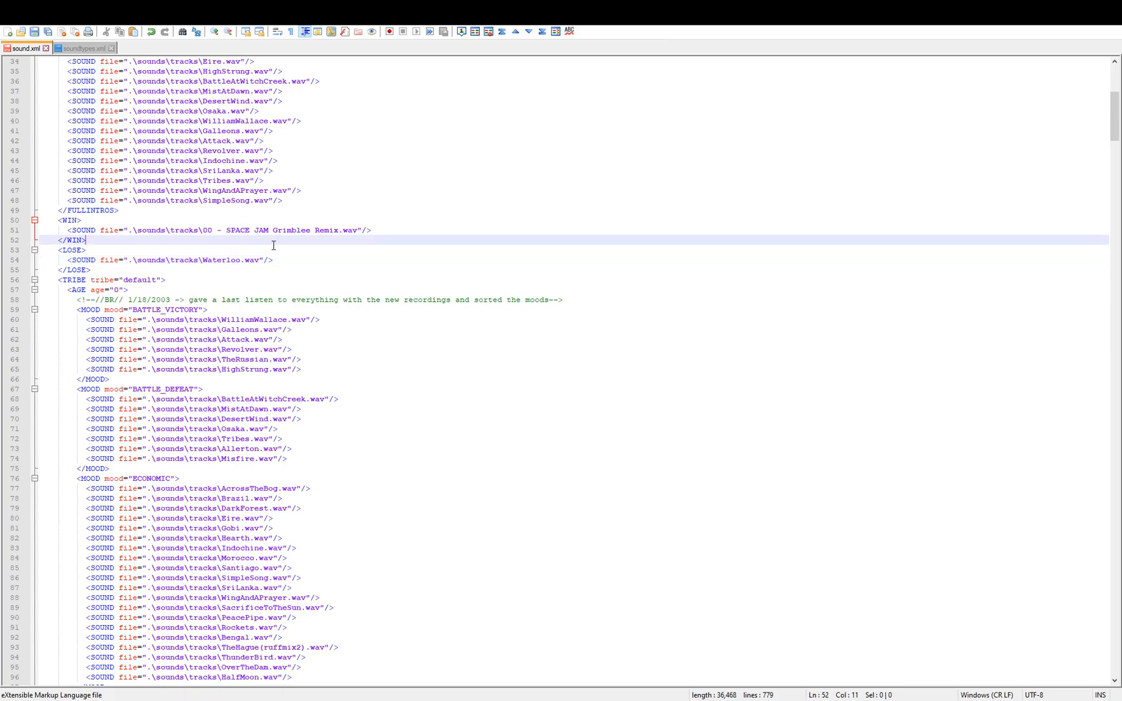
{"action": "left_click_drag", "start_coordinate": [243, 260], "coordinate": [202, 260]}
{"action": "type", "text": "00 - Leaves From The Vine"}
{"action": "left_click", "coordinate": [285, 280]}
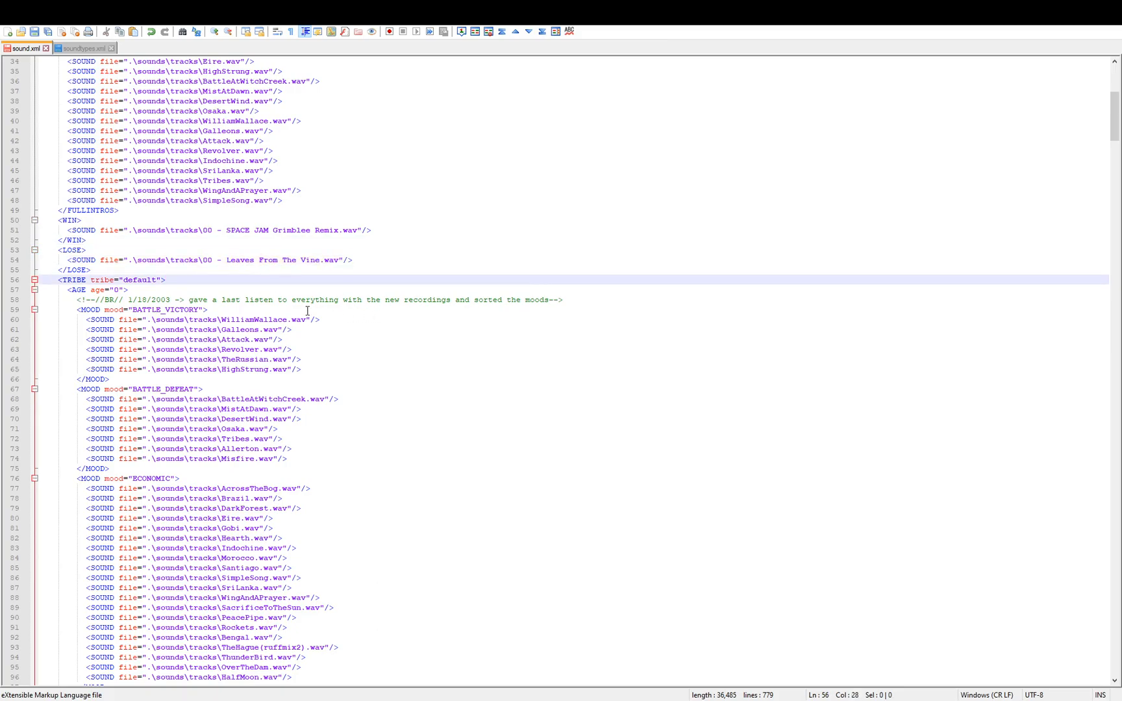
- Delete the active ECONOMIC mood entries from Brazil.wav through HalfMoon.wav, leaving only the AcrossTheBog.wav entry
{"action": "scroll", "coordinate": [302, 305], "scroll_direction": "down", "scroll_amount": 2}
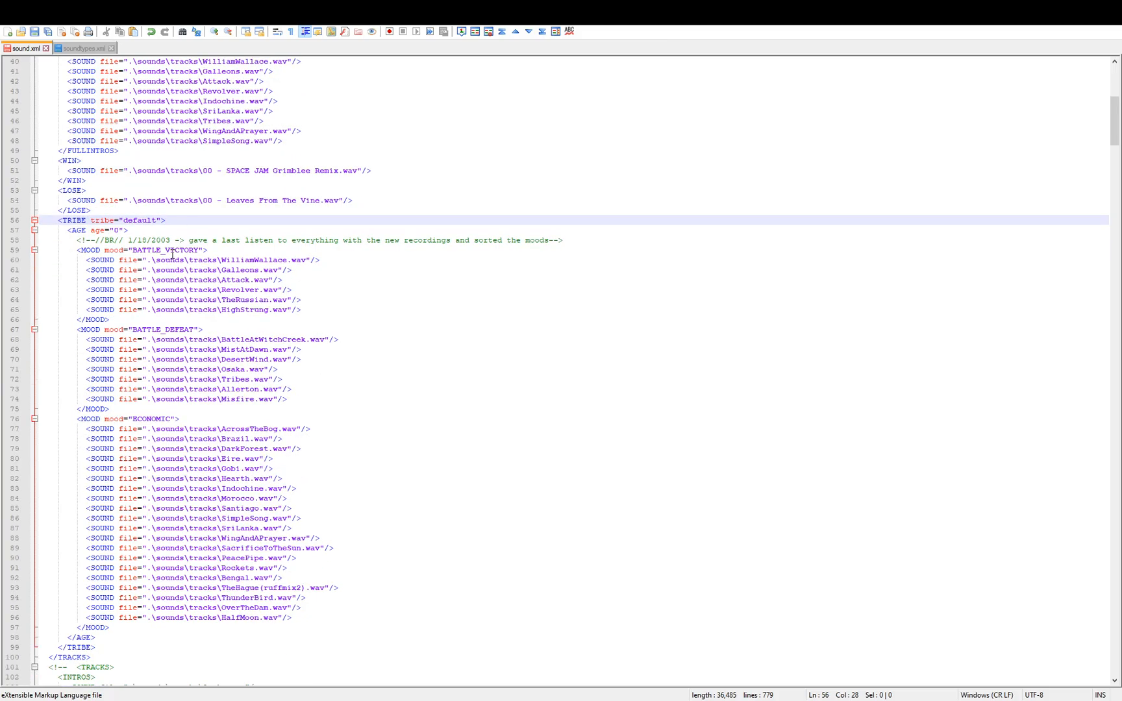
{"action": "left_click", "coordinate": [252, 300]}
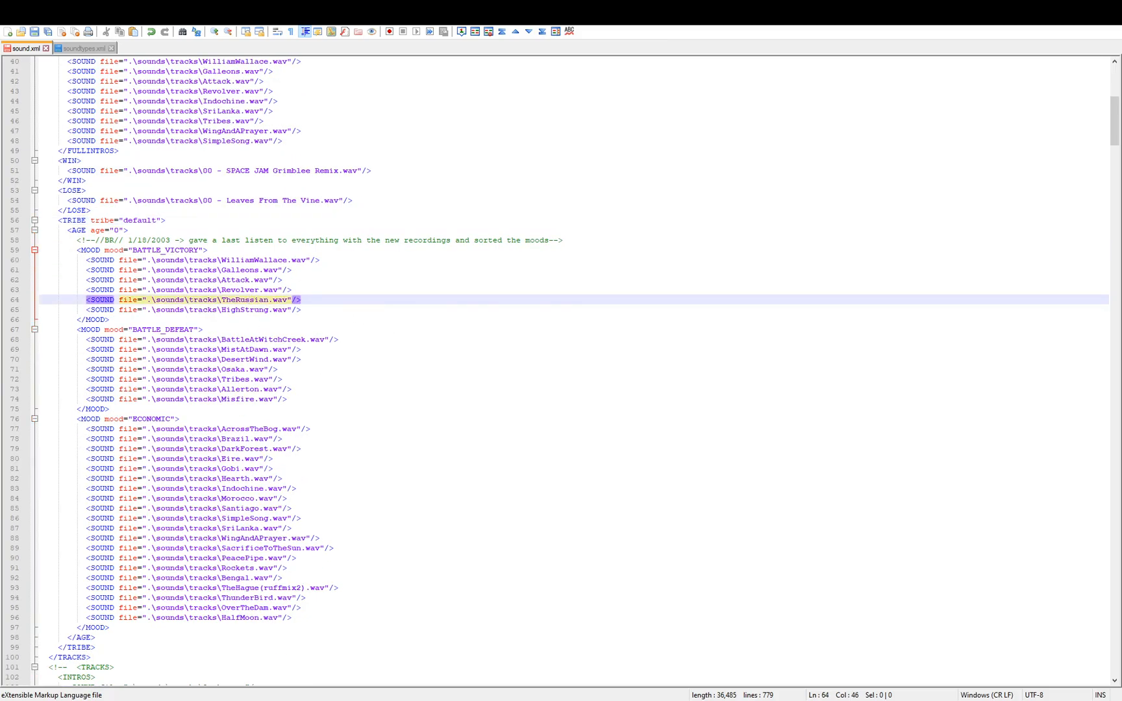
{"action": "left_click_drag", "start_coordinate": [325, 429], "coordinate": [305, 618]}
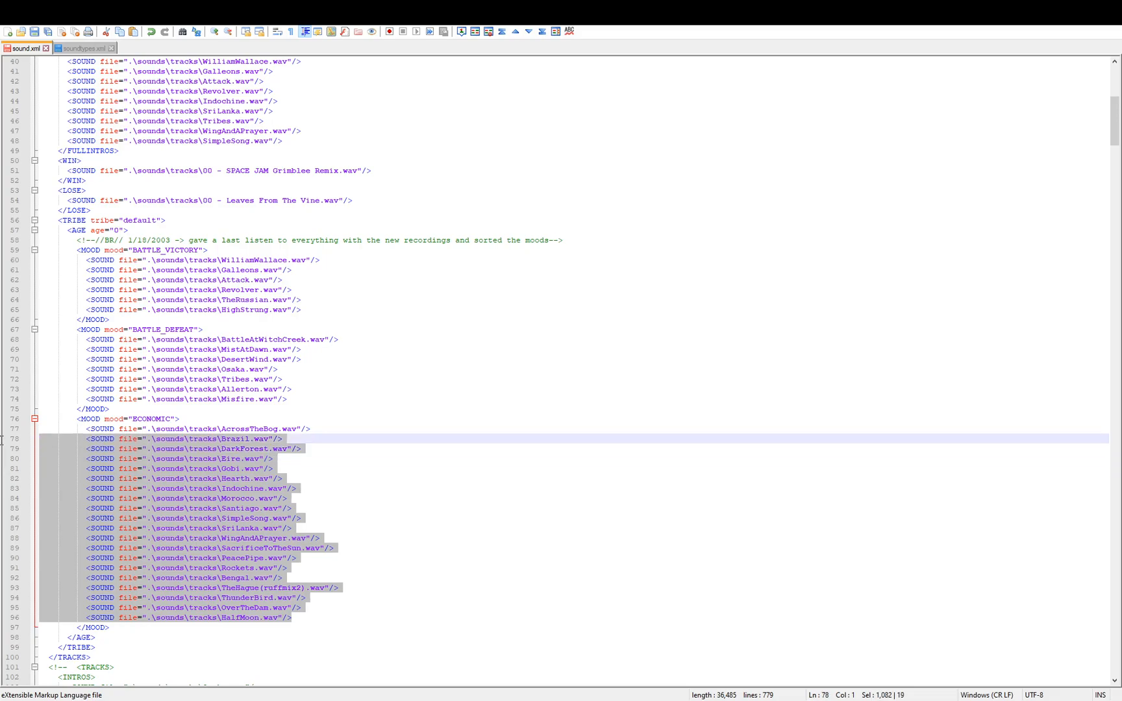
{"action": "key", "text": "Delete"}
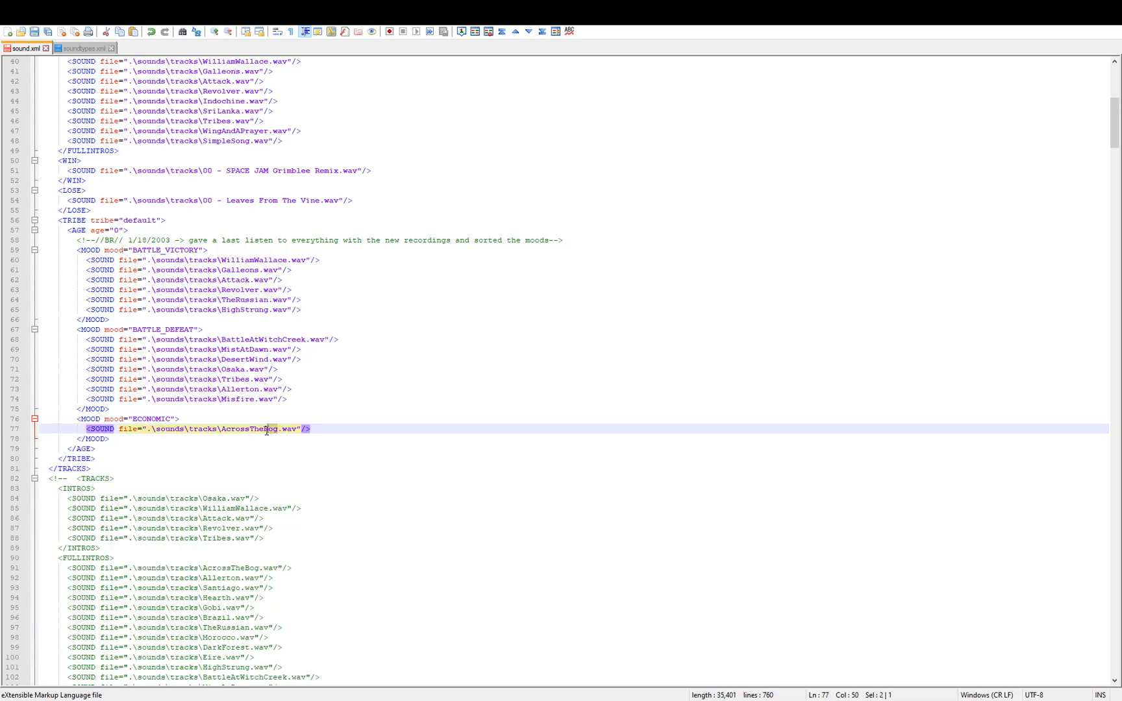
- Replace AcrossTheBog in the remaining ECONOMIC mood entry with "00 - pylothepylon", keeping the .wav extension
{"action": "double_click", "coordinate": [273, 429]}
{"action": "type", "text": "00 - pylothepylon"}
{"action": "left_click", "coordinate": [323, 401]}
{"action": "left_click_drag", "start_coordinate": [355, 428], "coordinate": [44, 416]}
{"action": "left_click", "coordinate": [323, 363]}
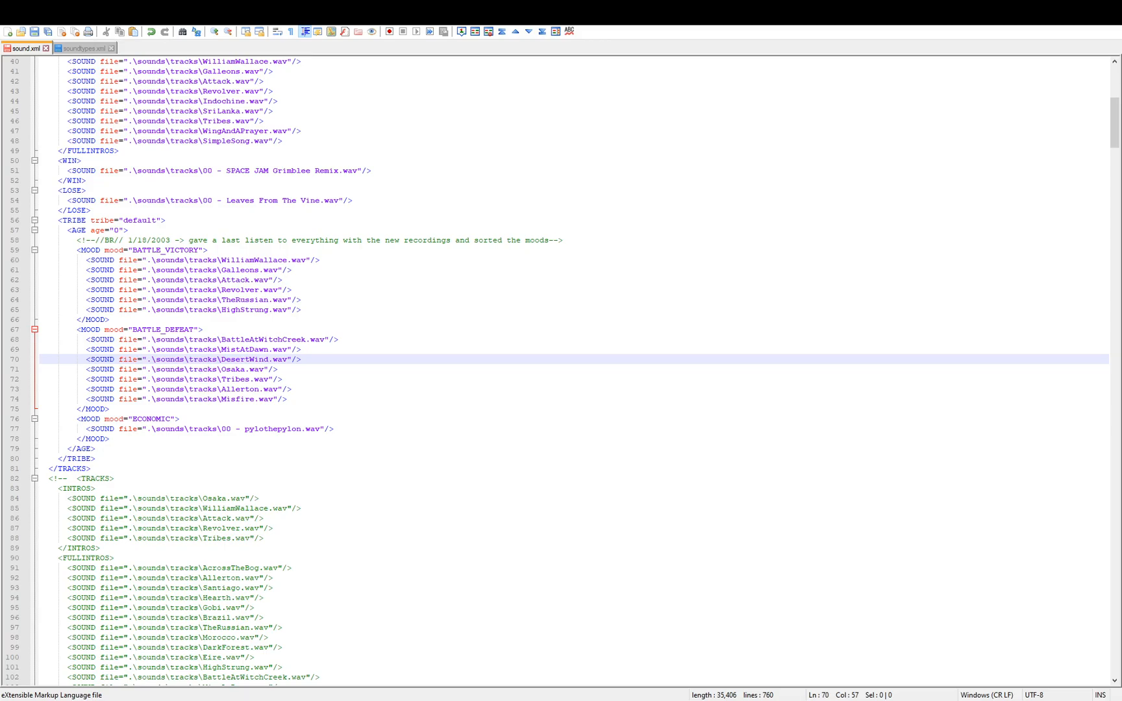
- Reduce the BATTLE_VICTORY mood to its first entry and replace WilliamWallace there with "00 - Rise instrumentalt", keeping the .wav extension
{"action": "left_click", "coordinate": [160, 359]}
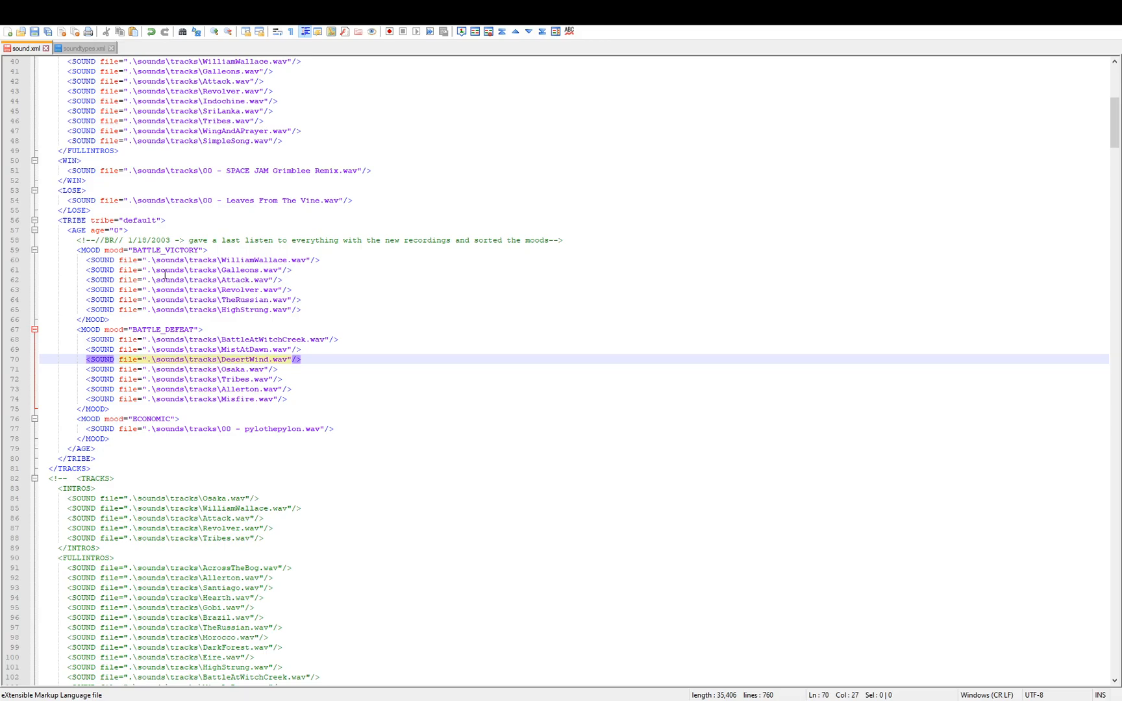
{"action": "left_click_drag", "start_coordinate": [315, 307], "coordinate": [319, 260]}
{"action": "key", "text": "Delete"}
{"action": "double_click", "coordinate": [254, 260]}
{"action": "type", "text": "00 - Rise instrumentalt"}
{"action": "left_click", "coordinate": [278, 320]}
{"action": "scroll", "coordinate": [285, 353], "scroll_direction": "up", "scroll_amount": 3}
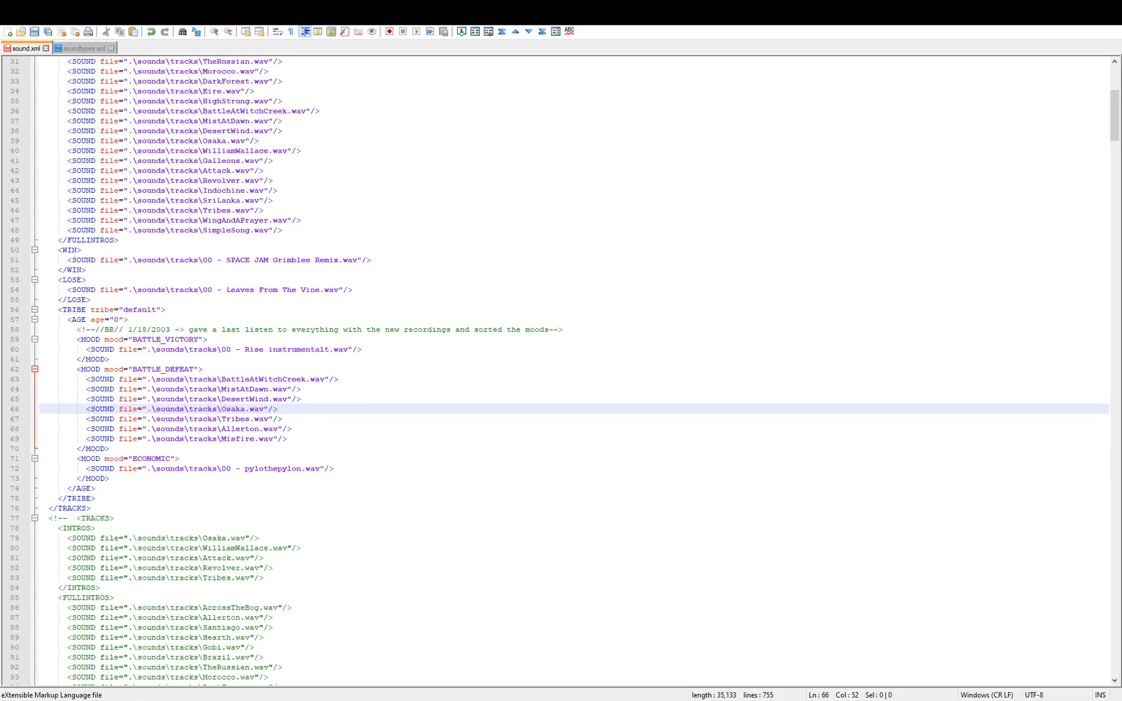
- Switch to Audacity and replace the pylothepylon track with Undertale - Megalovania Piano Arrangement, selecting the whole track
{"action": "key", "text": "alt+Tab"}
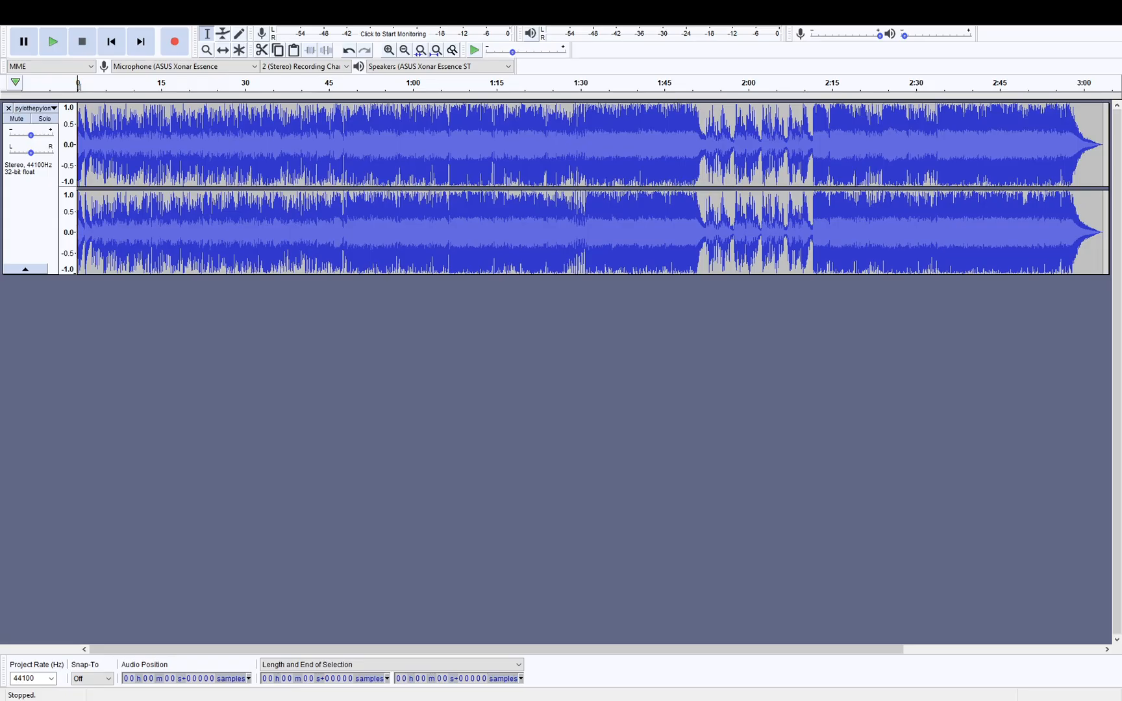
{"action": "left_click", "coordinate": [8, 109]}
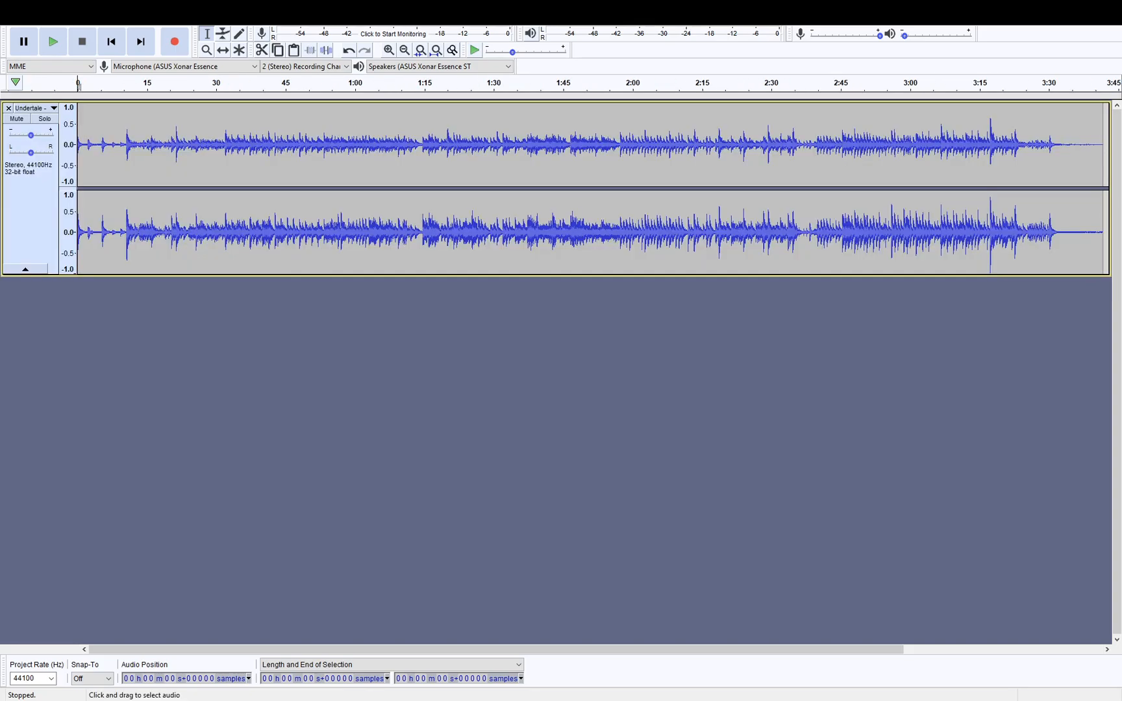
{"action": "left_click", "coordinate": [30, 217]}
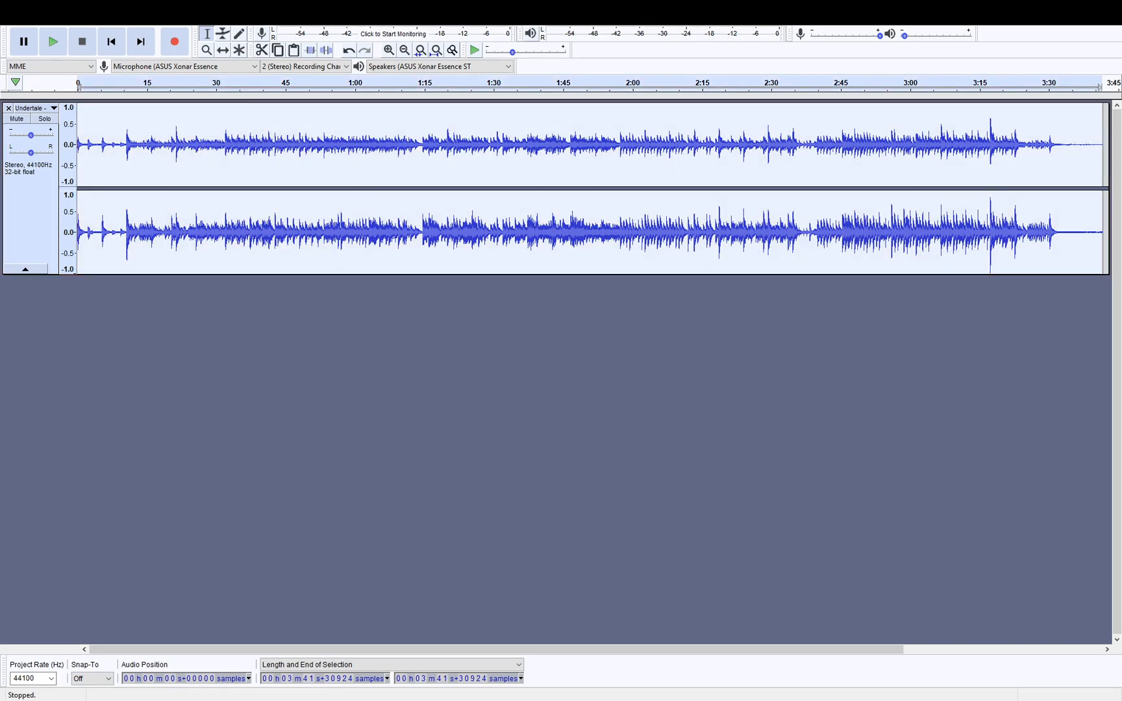
- Try a different track gain and an Amplify boost on the selected Undertale track, and undo the amplification
{"action": "left_click_drag", "start_coordinate": [32, 135], "coordinate": [37, 135]}
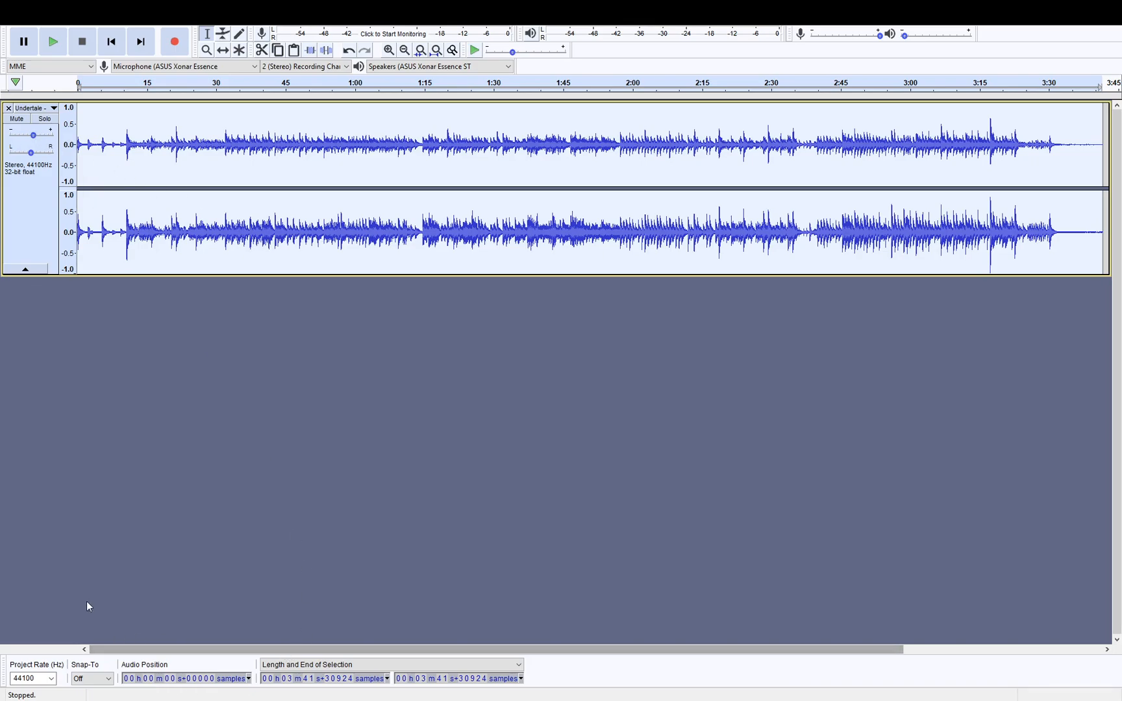
{"action": "left_click_drag", "start_coordinate": [33, 134], "coordinate": [30, 135]}
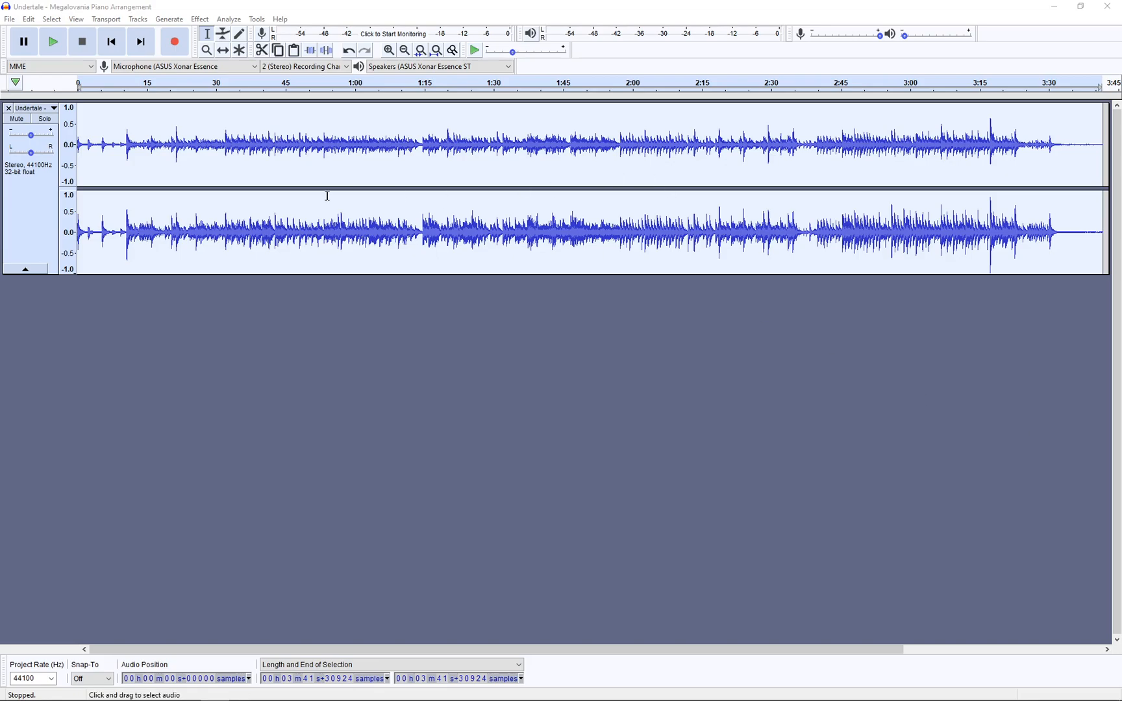
{"action": "left_click", "coordinate": [138, 18]}
{"action": "mouse_move", "coordinate": [199, 19]}
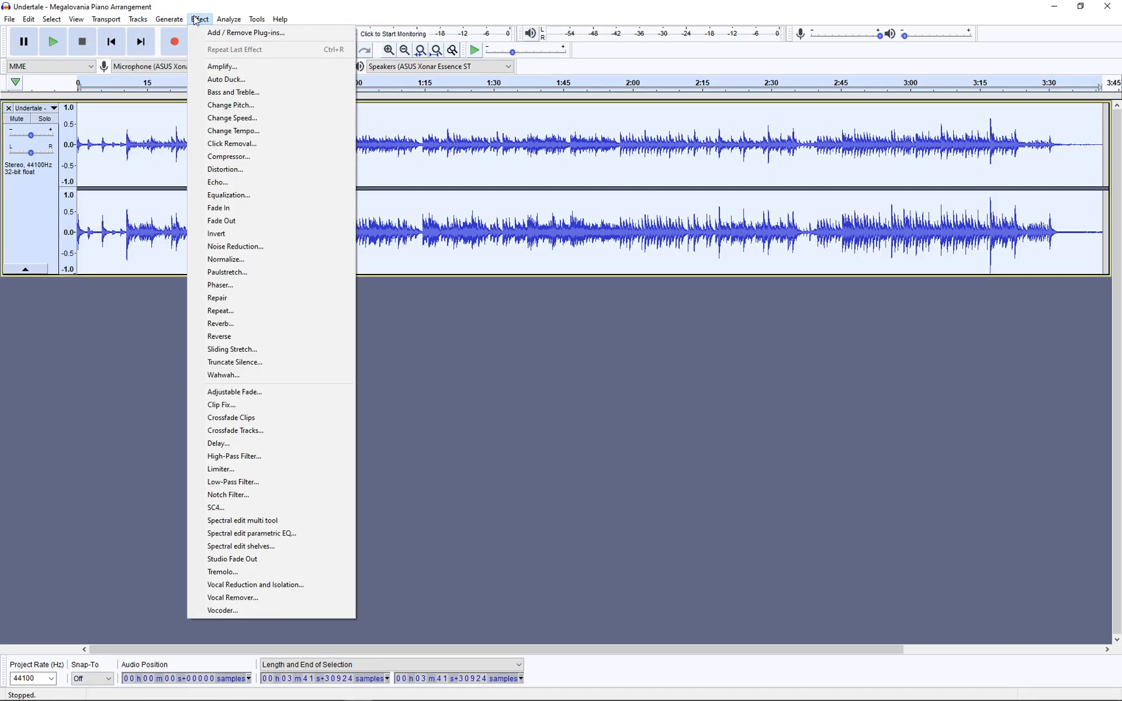
{"action": "left_click", "coordinate": [214, 67]}
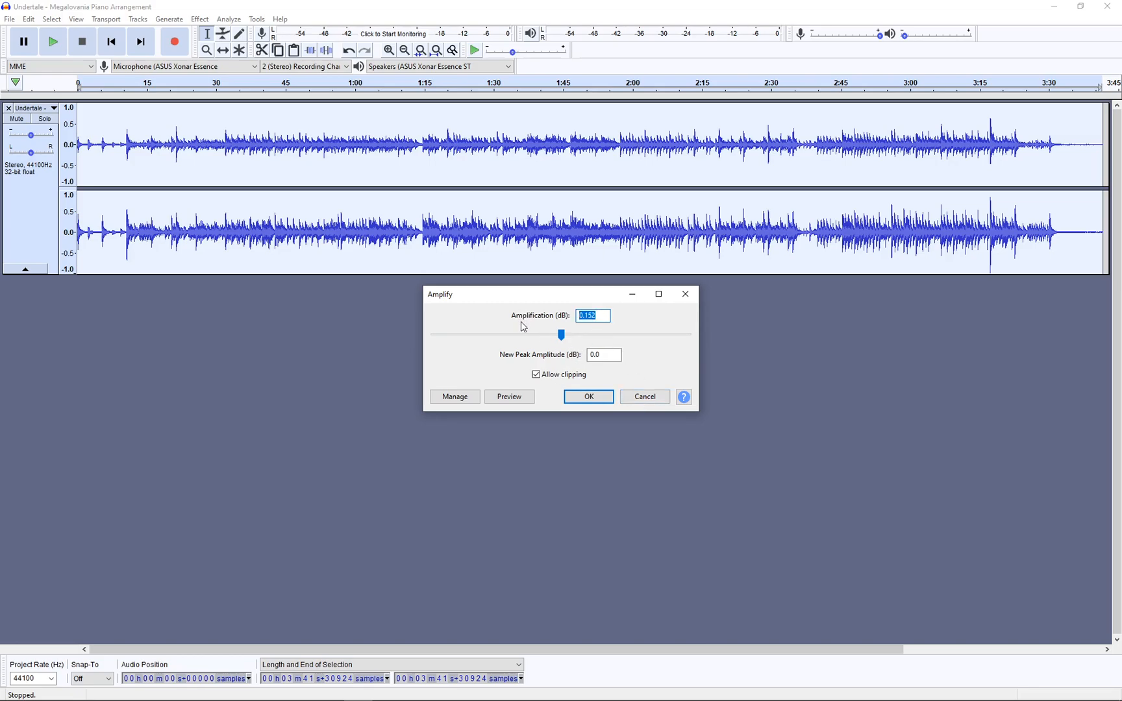
{"action": "type", "text": "3"}
{"action": "left_click", "coordinate": [588, 395]}
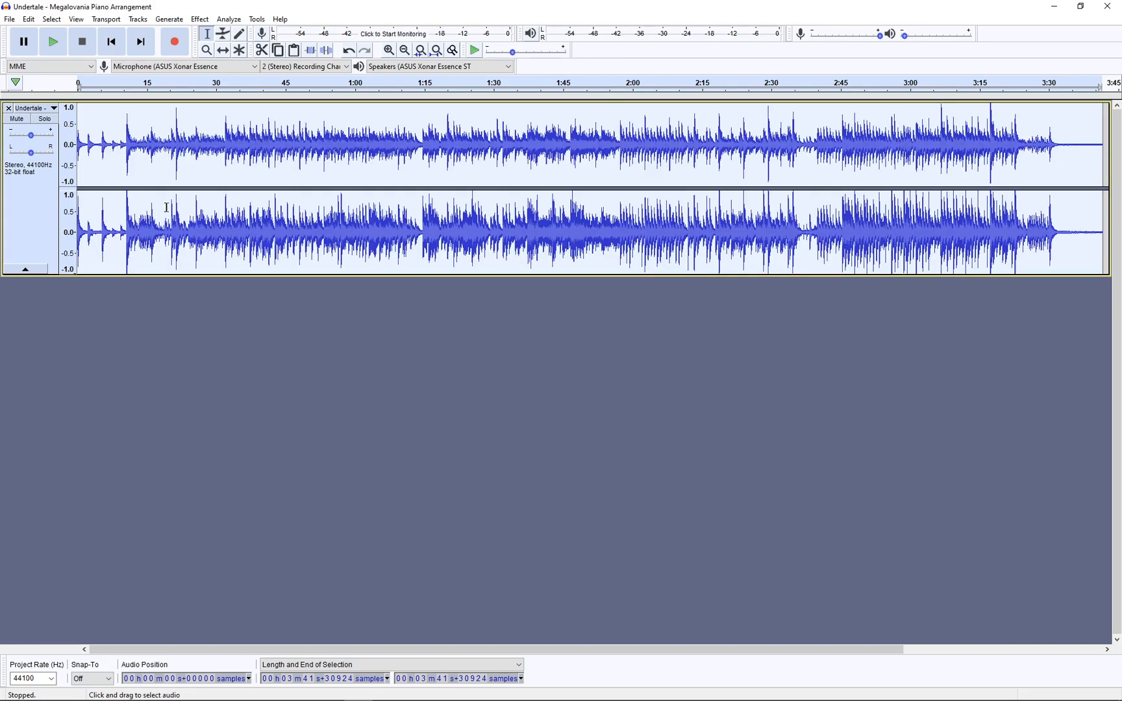
{"action": "key", "text": "ctrl+z"}
- Apply the Amplify effect to the whole Undertale track to make it louder
{"action": "left_click", "coordinate": [199, 18]}
{"action": "left_click", "coordinate": [221, 63]}
{"action": "left_click", "coordinate": [588, 397]}
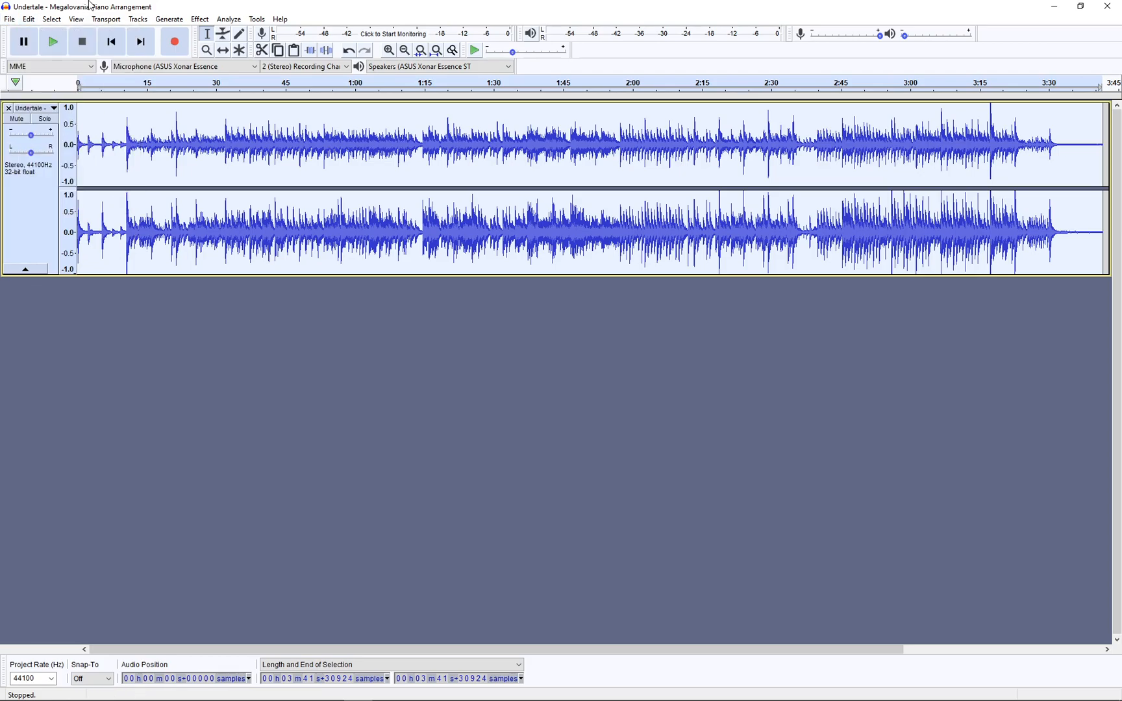
- Export the track as "00 - Undertale - Megalovania Piano Arrangement.wav" in the RoN replacement music test folder, accepting the existing metadata tags
{"action": "left_click", "coordinate": [9, 19]}
{"action": "mouse_move", "coordinate": [59, 106]}
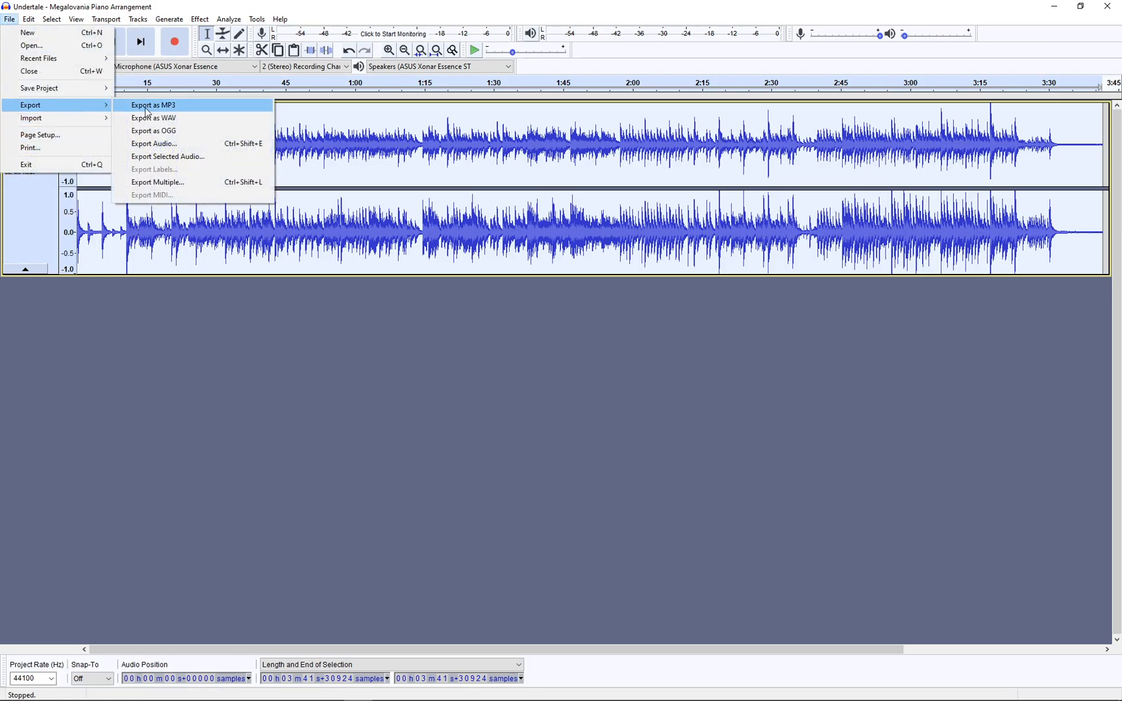
{"action": "left_click", "coordinate": [163, 117]}
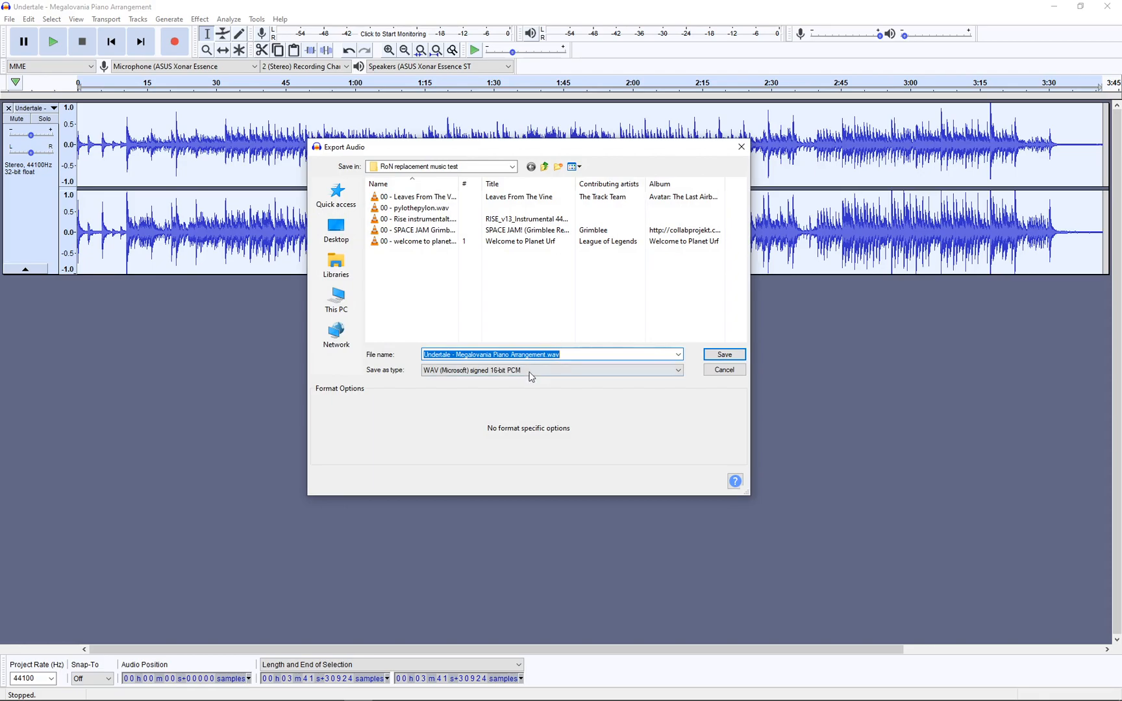
{"action": "left_click", "coordinate": [448, 354]}
{"action": "type", "text": "00 -"}
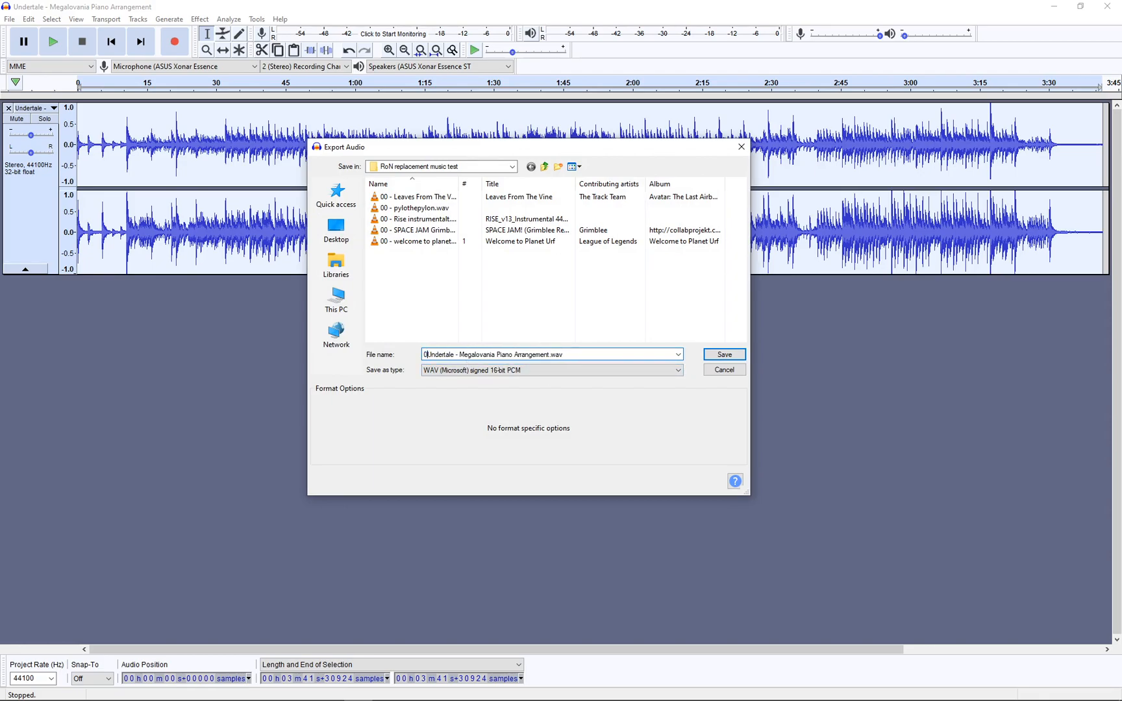
{"action": "key", "text": "Return"}
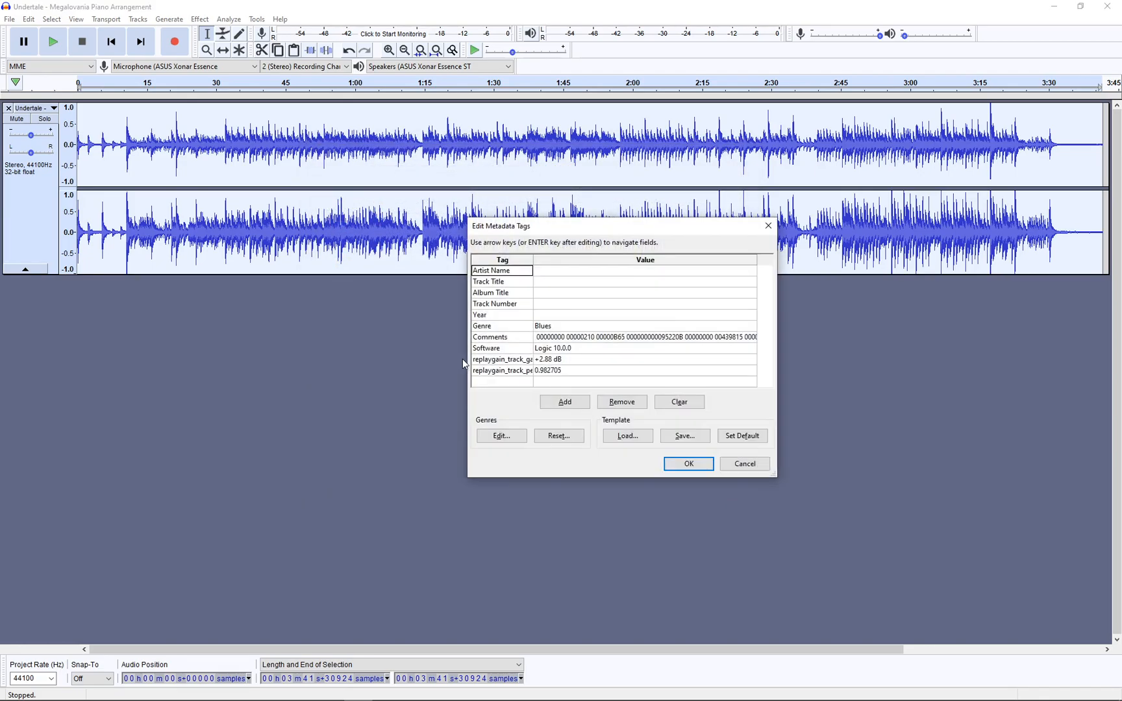
{"action": "left_click", "coordinate": [682, 463]}
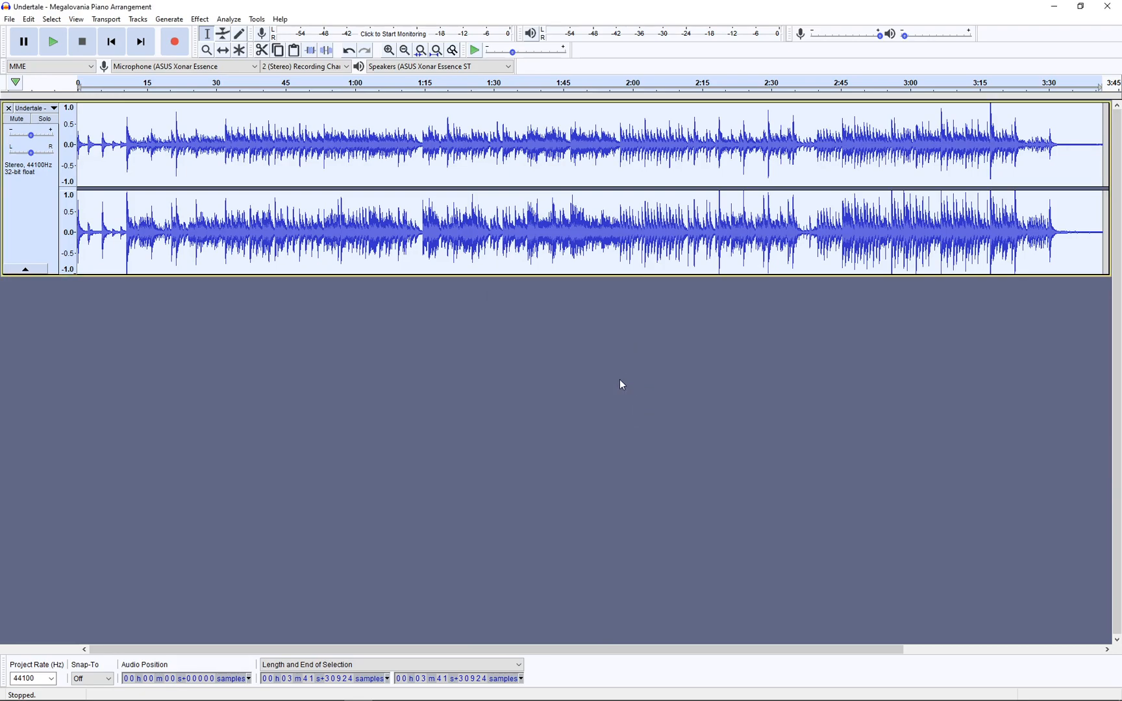
- Switch back to sound.xml in Notepad++ and delete the BATTLE_DEFEAT entries from MistAtDawn.wav through Misfire.wav
{"action": "key", "text": "alt+Tab"}
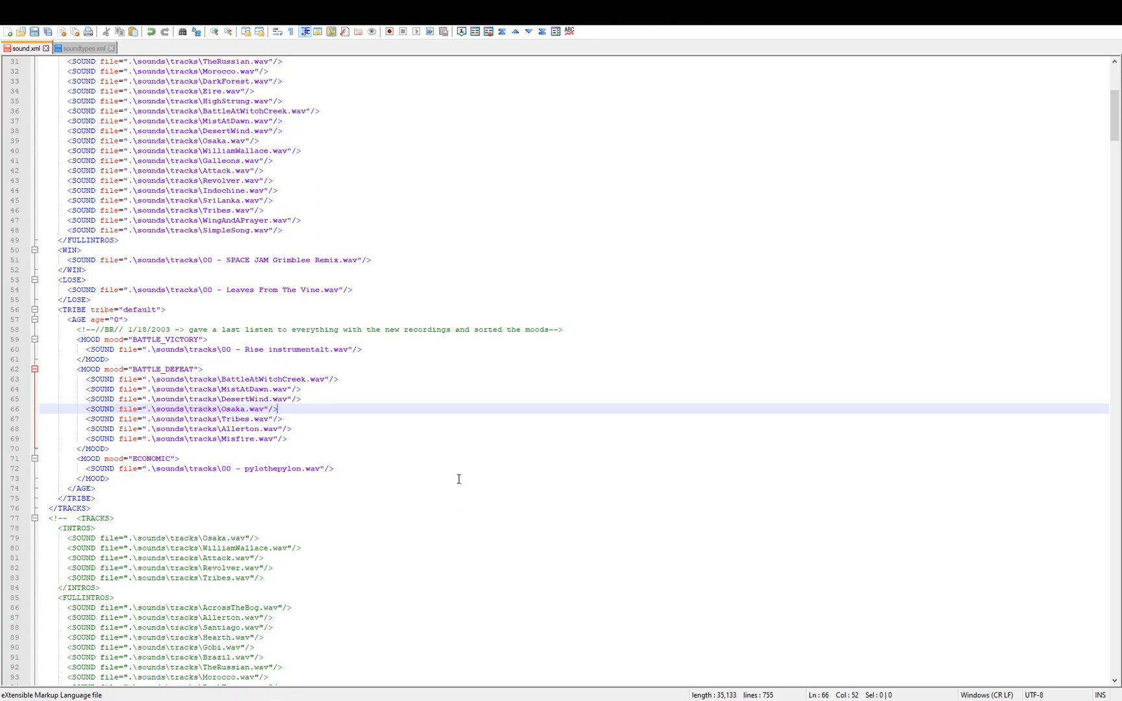
{"action": "left_click", "coordinate": [290, 438]}
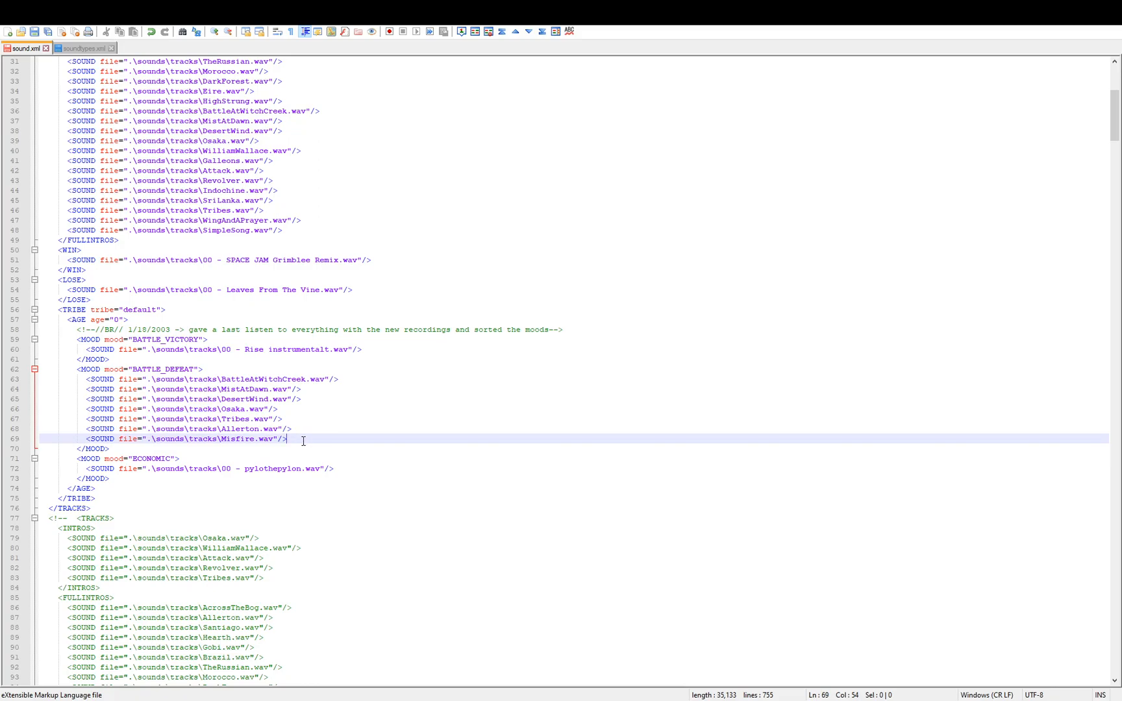
{"action": "left_click_drag", "start_coordinate": [307, 440], "coordinate": [16, 393]}
{"action": "key", "text": "Delete"}
{"action": "key", "text": "BackSpace"}
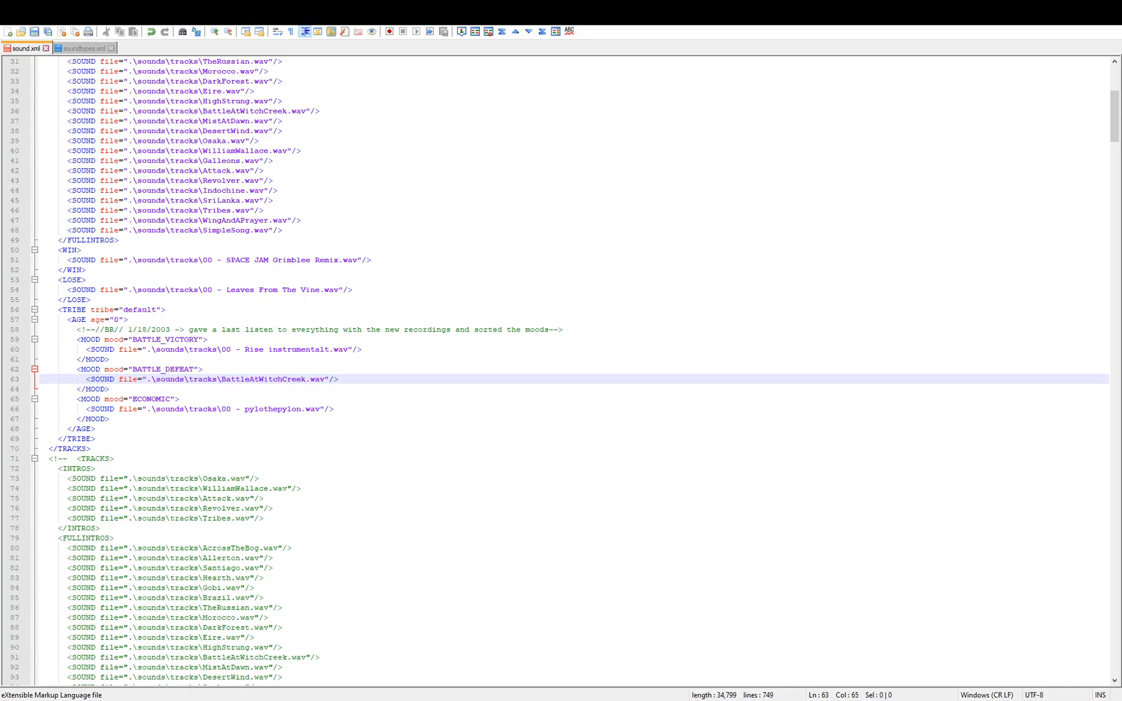
- Replace BattleAtWitchCreek in the remaining BATTLE_DEFEAT entry with "00 - Undertale - Megalovania Piano Arrangement", keeping the .wav extension, and save sound.xml
{"action": "left_click_drag", "start_coordinate": [306, 380], "coordinate": [222, 379]}
{"action": "type", "text": "00 - Undertale - Megalovania Piano Arrangement"}
{"action": "left_click", "coordinate": [414, 410]}
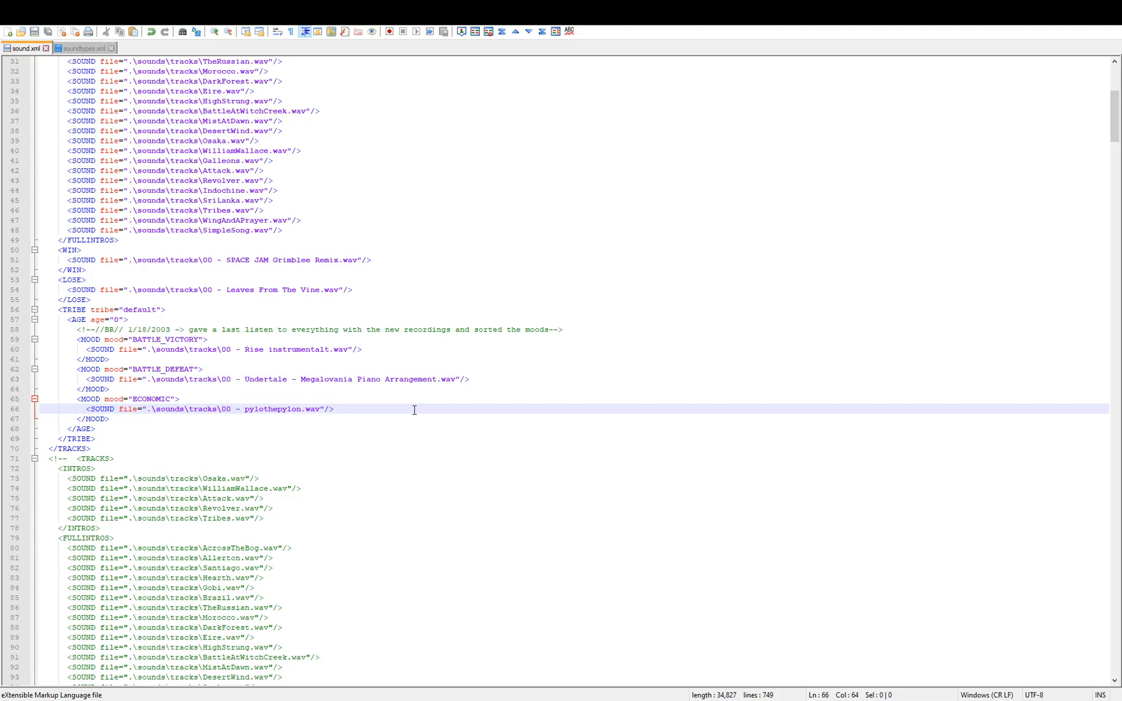
- Correct the file name in the BATTLE_VICTORY entry to "00 - Rise instrumental.wav"
{"action": "scroll", "coordinate": [397, 422], "scroll_direction": "up", "scroll_amount": 10}
{"action": "scroll", "coordinate": [396, 426], "scroll_direction": "down", "scroll_amount": 4}
{"action": "scroll", "coordinate": [397, 425], "scroll_direction": "down", "scroll_amount": 1}
{"action": "scroll", "coordinate": [293, 468], "scroll_direction": "up", "scroll_amount": 5}
{"action": "scroll", "coordinate": [292, 471], "scroll_direction": "down", "scroll_amount": 7}
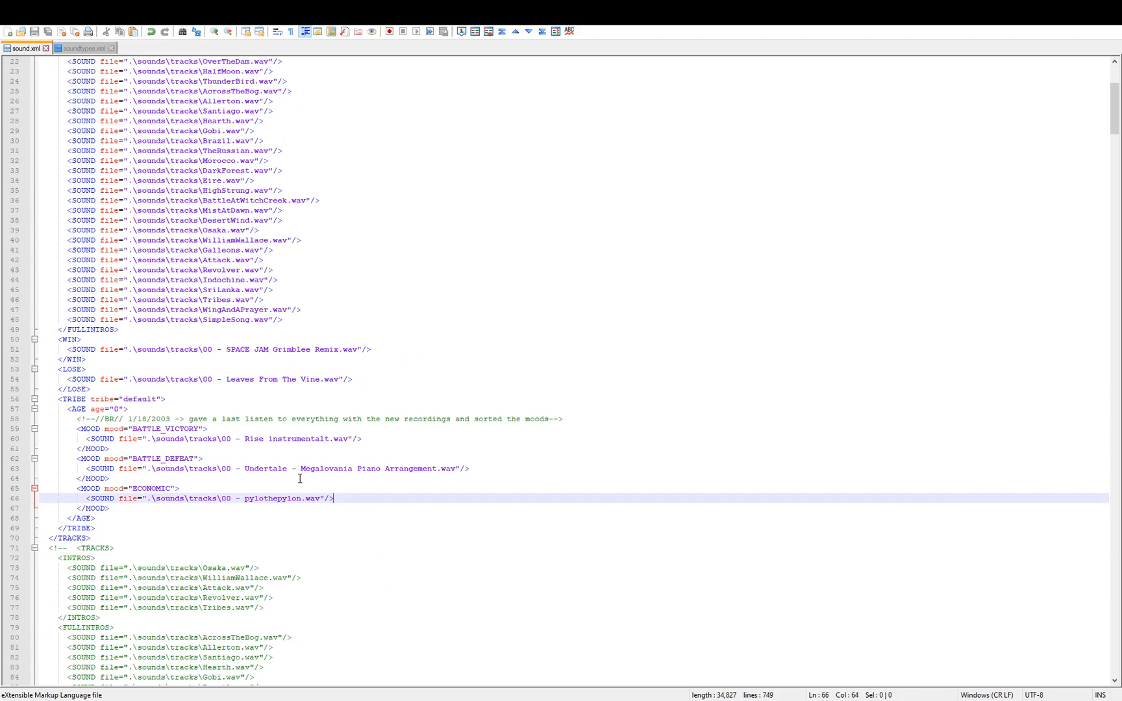
{"action": "left_click_drag", "start_coordinate": [330, 441], "coordinate": [268, 441]}
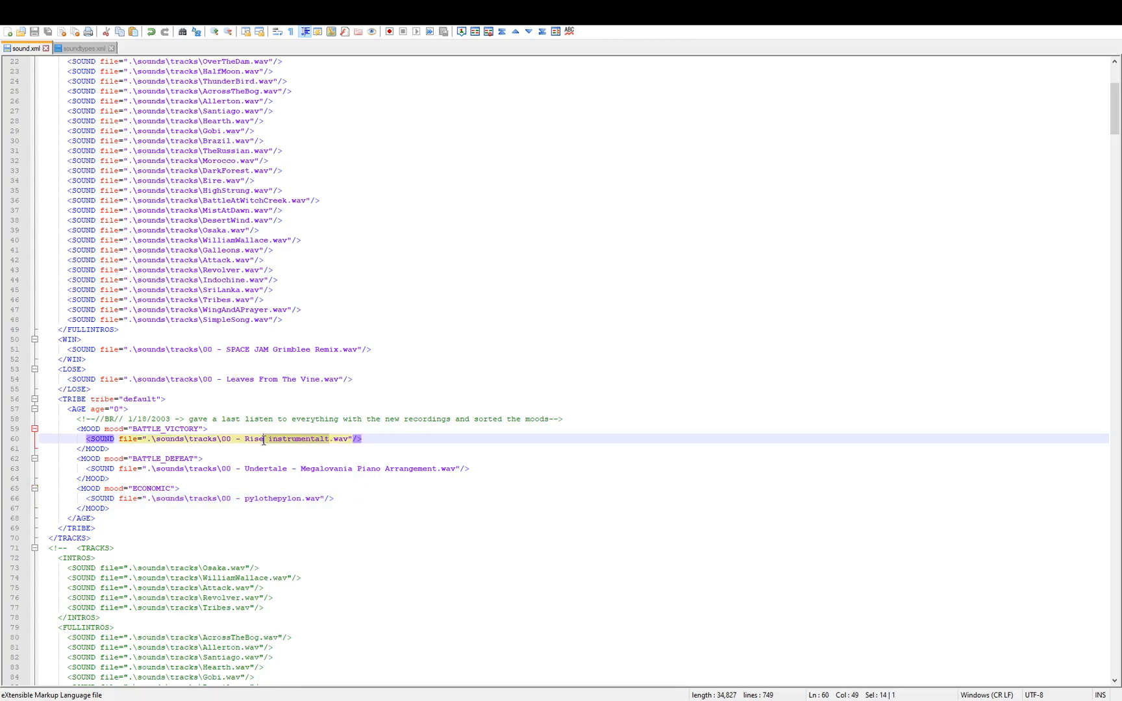
{"action": "left_click", "coordinate": [371, 448]}
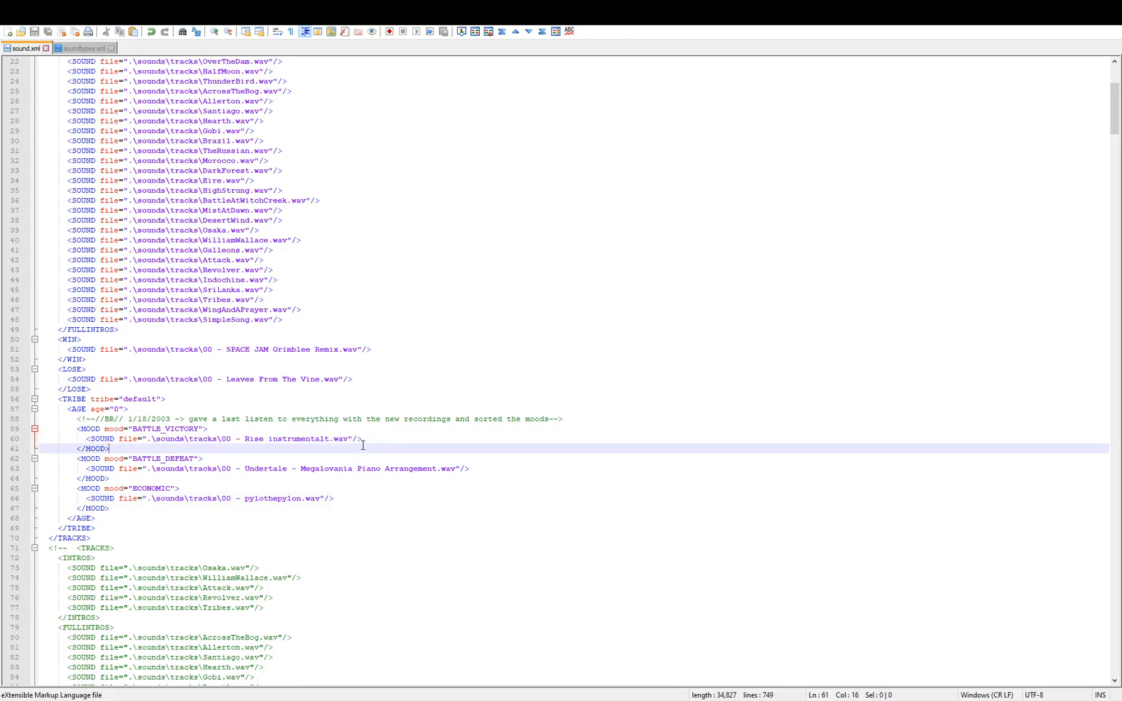
{"action": "left_click", "coordinate": [330, 441]}
{"action": "key", "text": "BackSpace"}
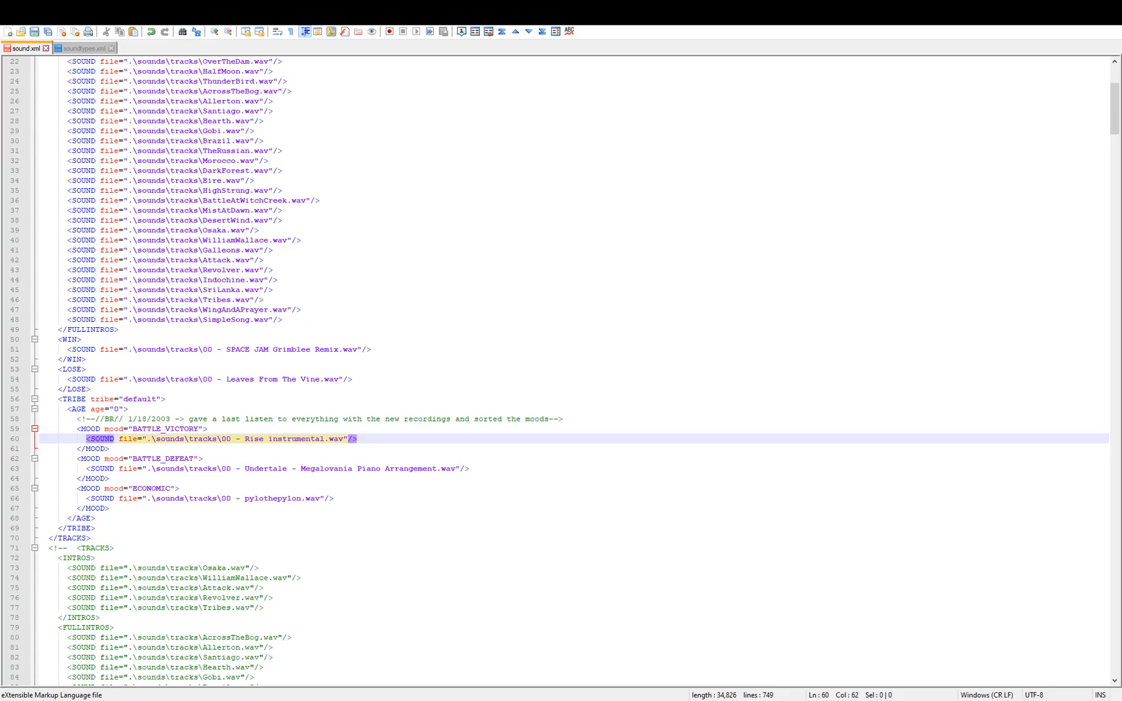
{"action": "left_click", "coordinate": [267, 300]}
{"action": "scroll", "coordinate": [336, 330], "scroll_direction": "up", "scroll_amount": 6}
{"action": "scroll", "coordinate": [321, 459], "scroll_direction": "down", "scroll_amount": 6}
{"action": "left_click", "coordinate": [342, 362]}
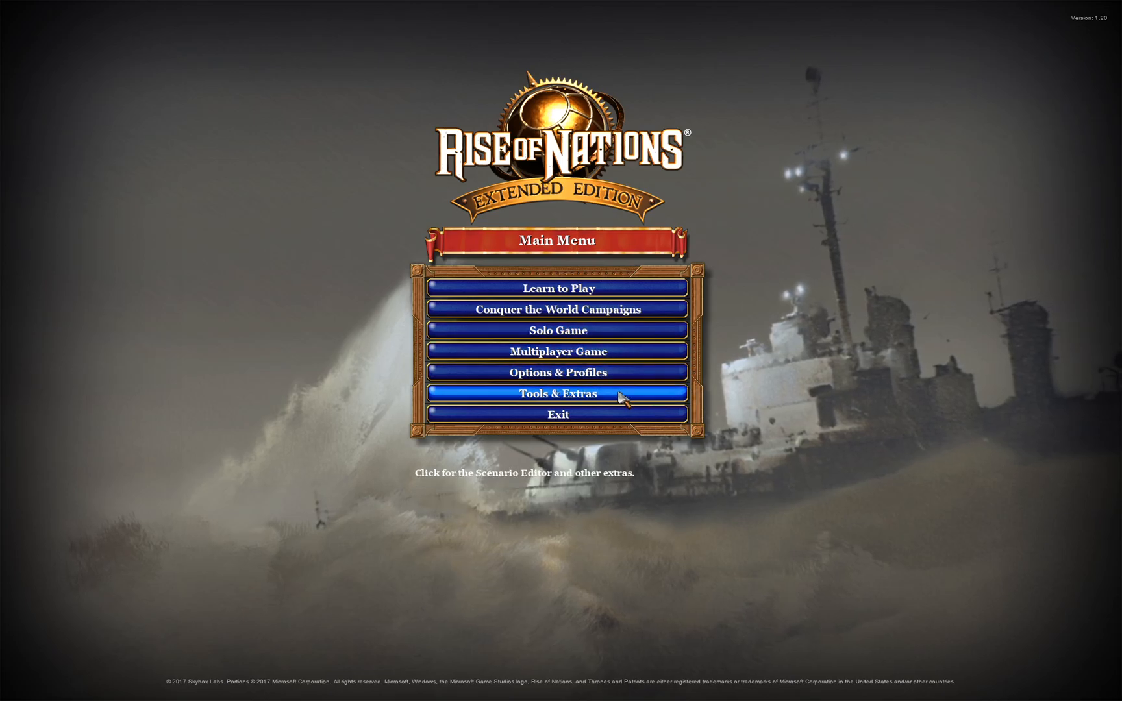
- Raise the music volume moderately in the Rise of Nations sound options and accept the settings
{"action": "left_click", "coordinate": [606, 374]}
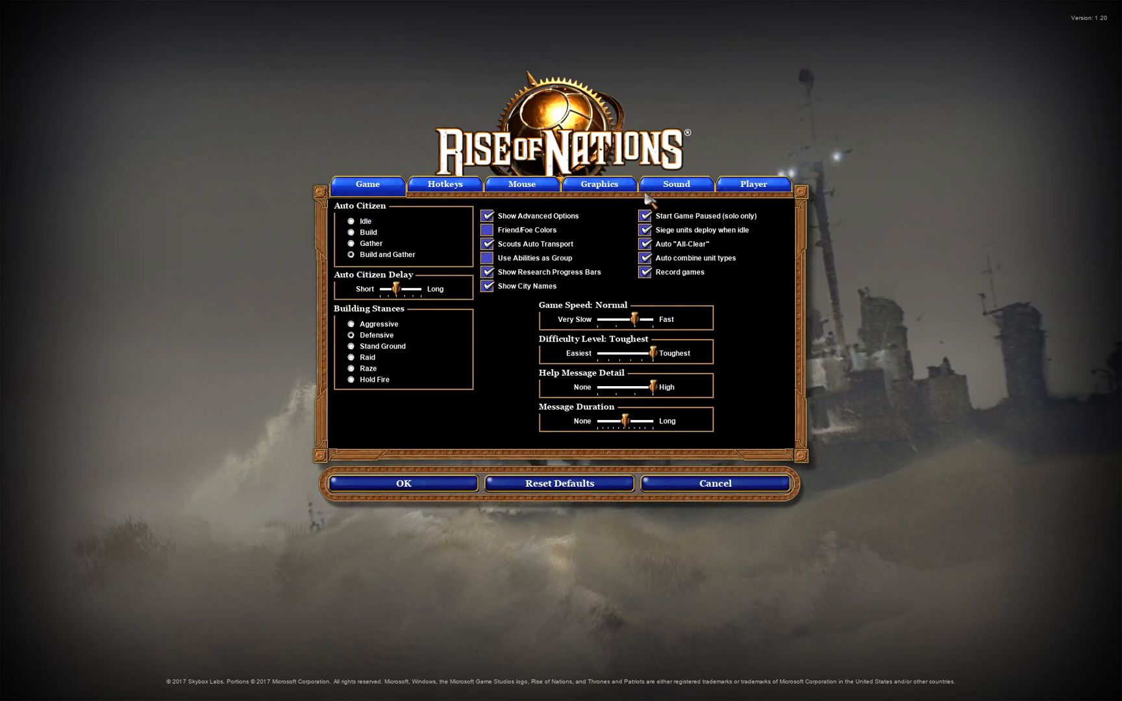
{"action": "left_click", "coordinate": [675, 186]}
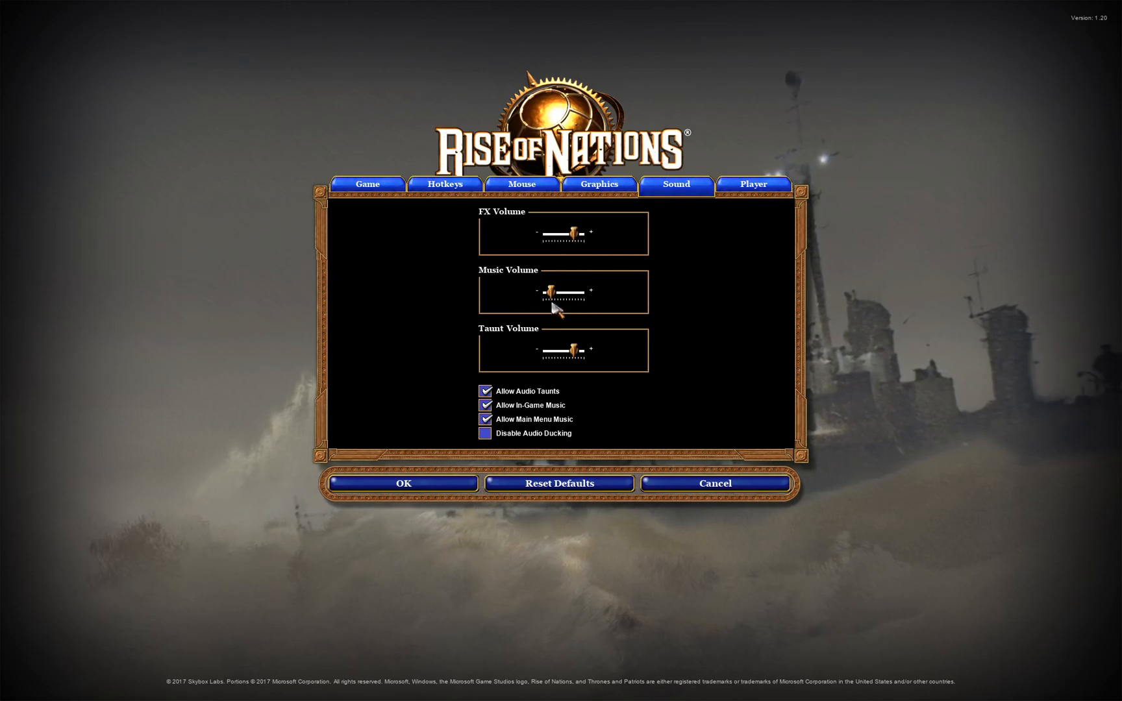
{"action": "left_click_drag", "start_coordinate": [556, 296], "coordinate": [569, 297]}
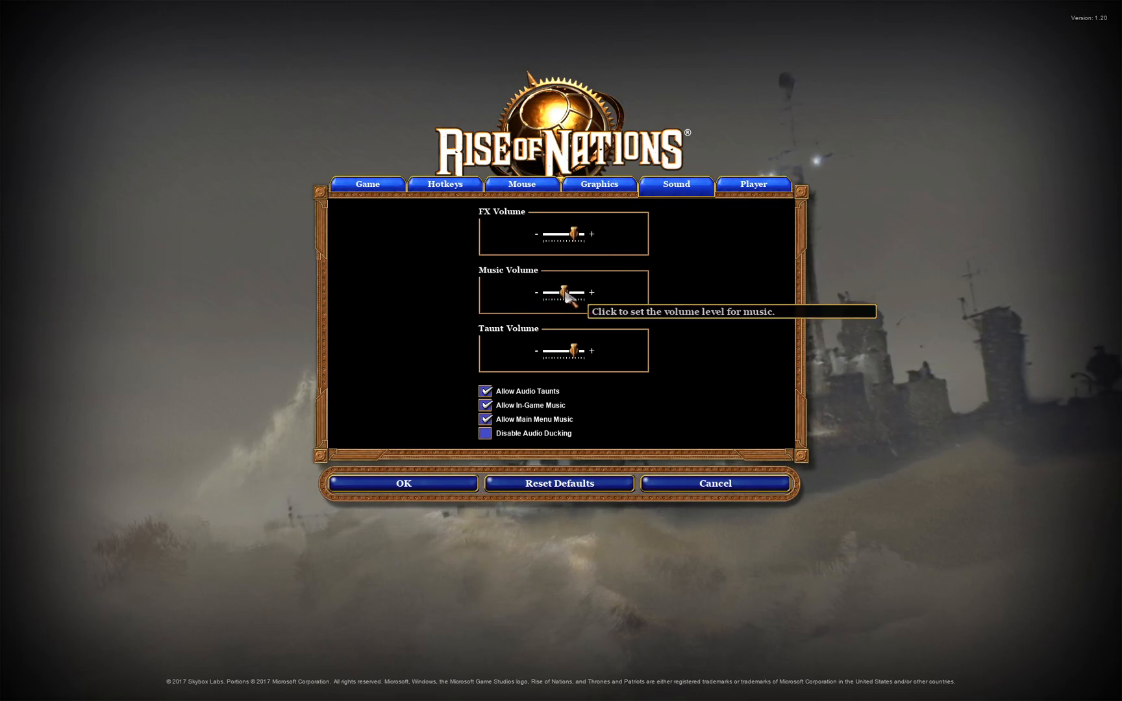
{"action": "left_click", "coordinate": [448, 483]}
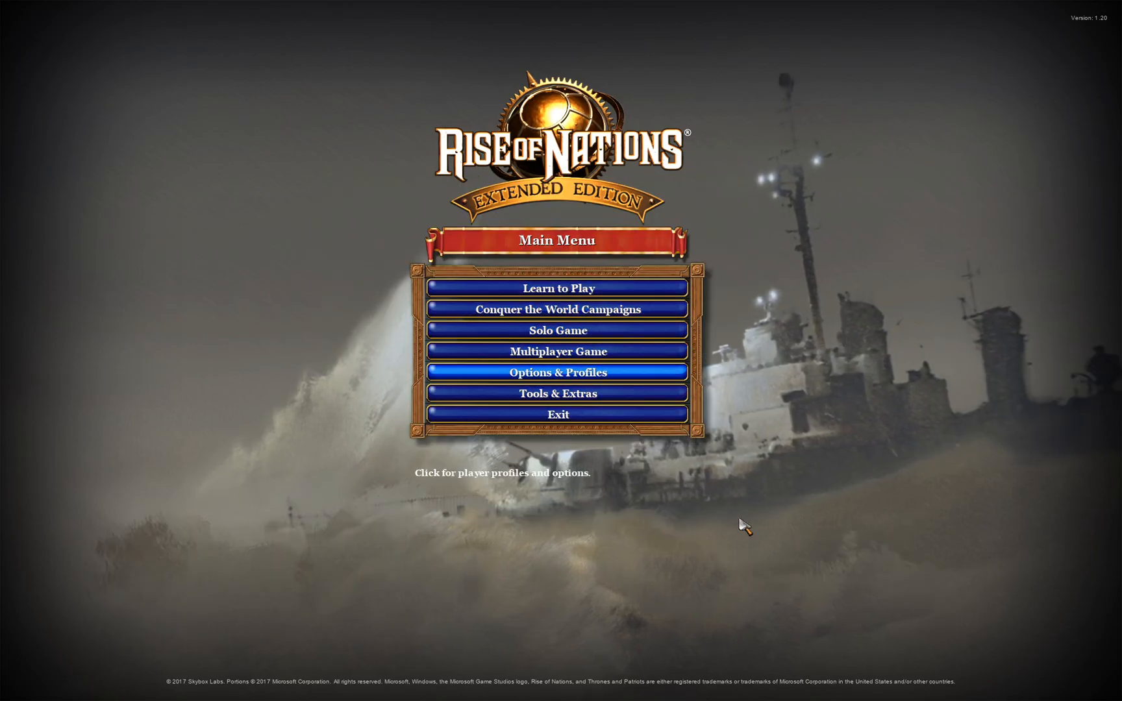
- Reopen the game's sound options, set the music volume slightly above the middle, and accept the settings
{"action": "left_click", "coordinate": [608, 396]}
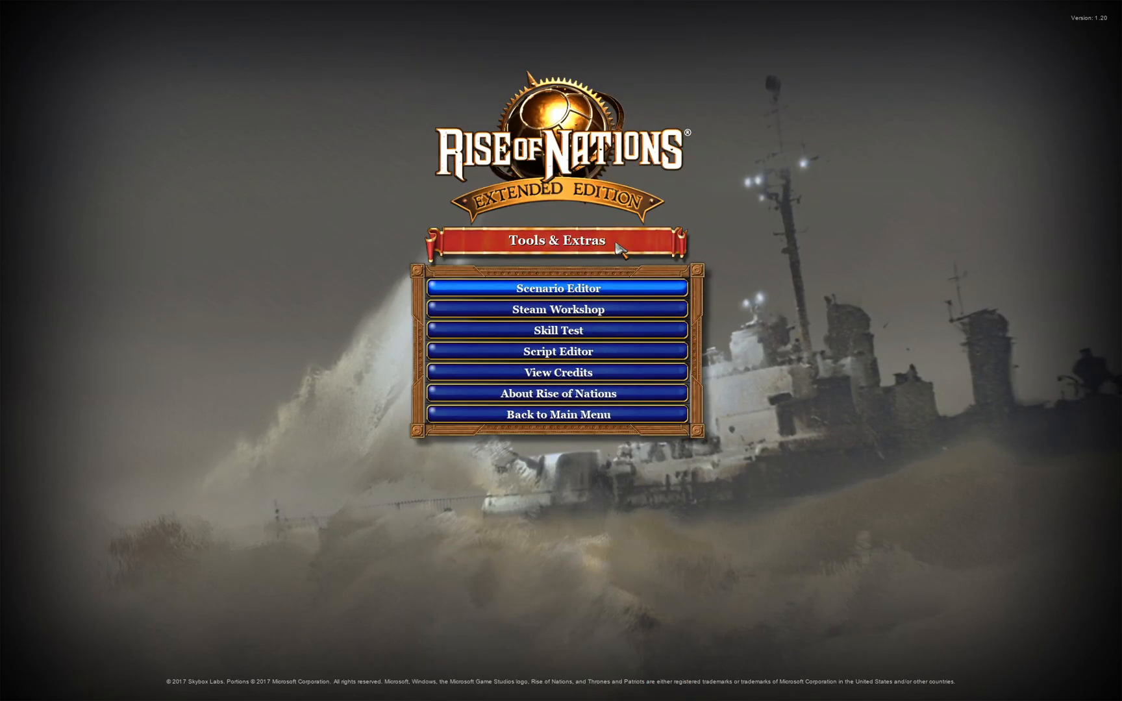
{"action": "left_click", "coordinate": [596, 421]}
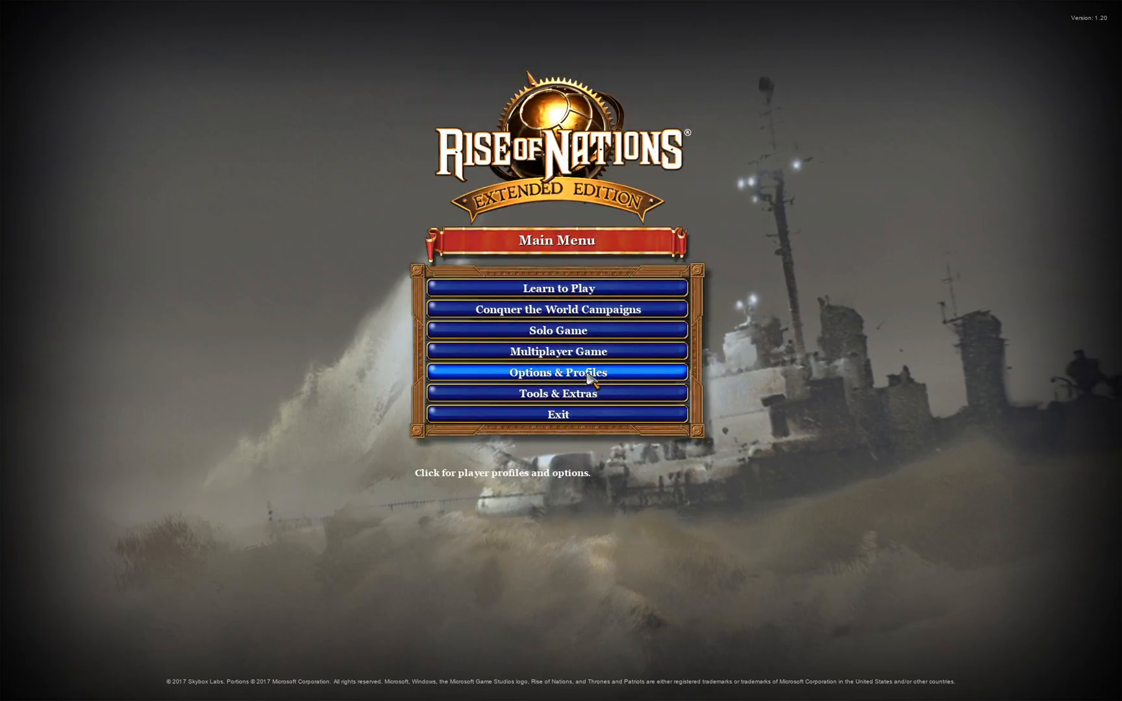
{"action": "left_click", "coordinate": [611, 375]}
{"action": "left_click", "coordinate": [671, 184]}
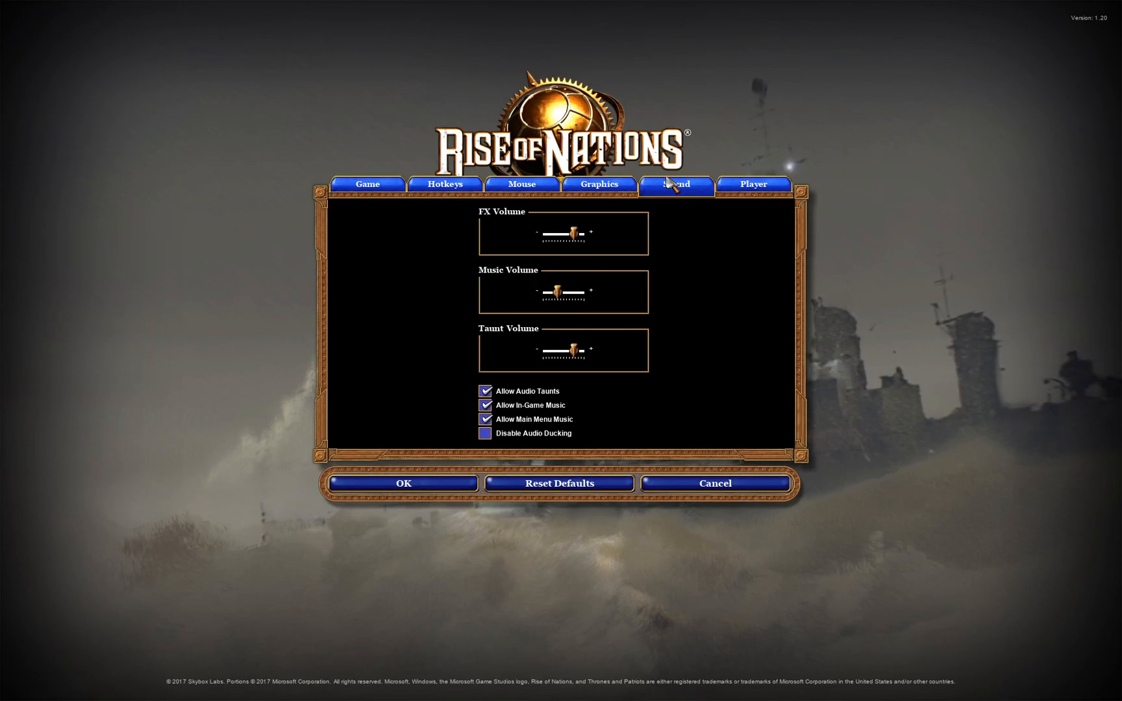
{"action": "left_click", "coordinate": [565, 292]}
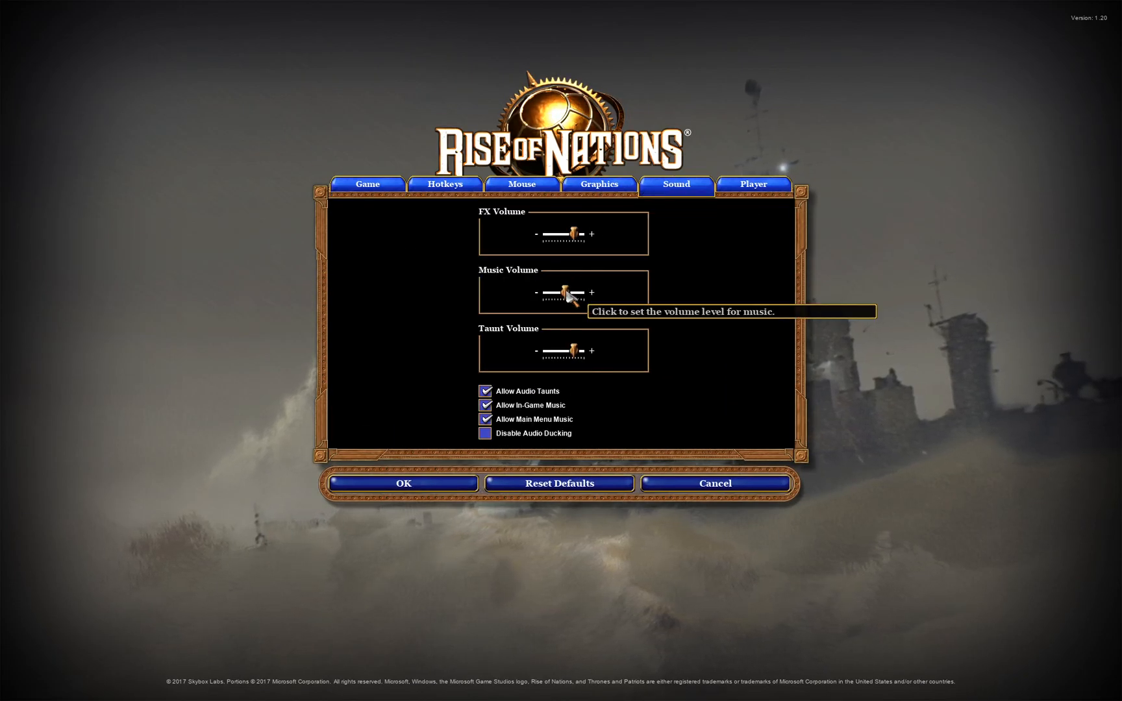
{"action": "left_click", "coordinate": [567, 292]}
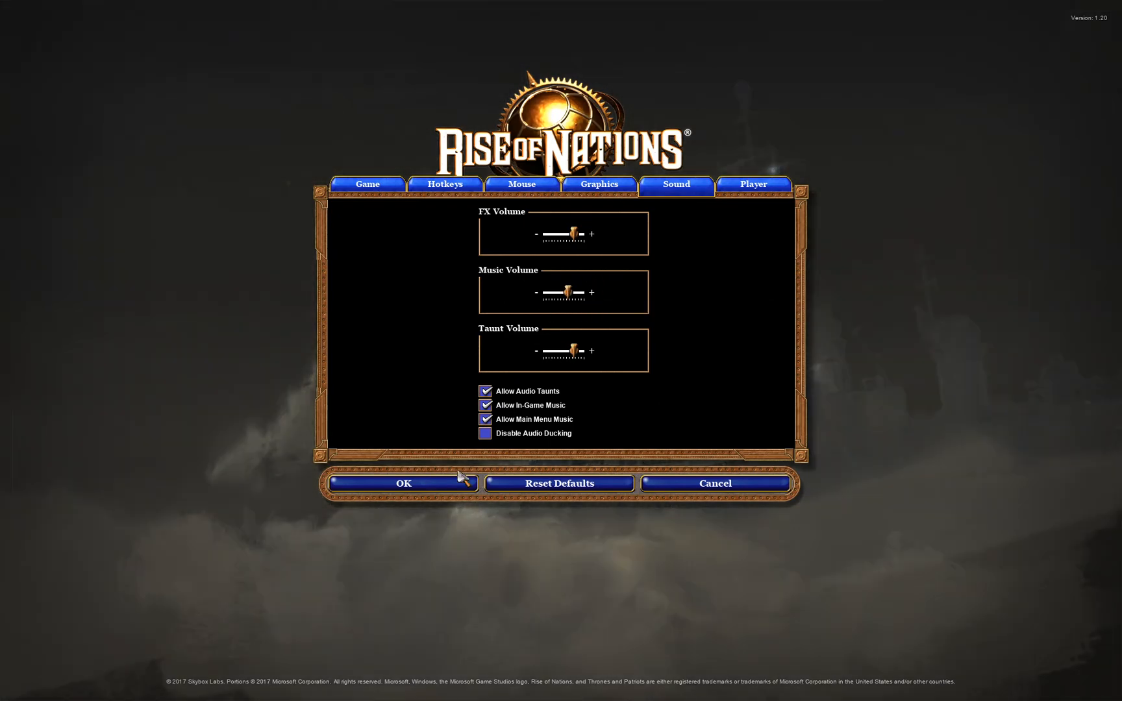
{"action": "left_click", "coordinate": [462, 481]}
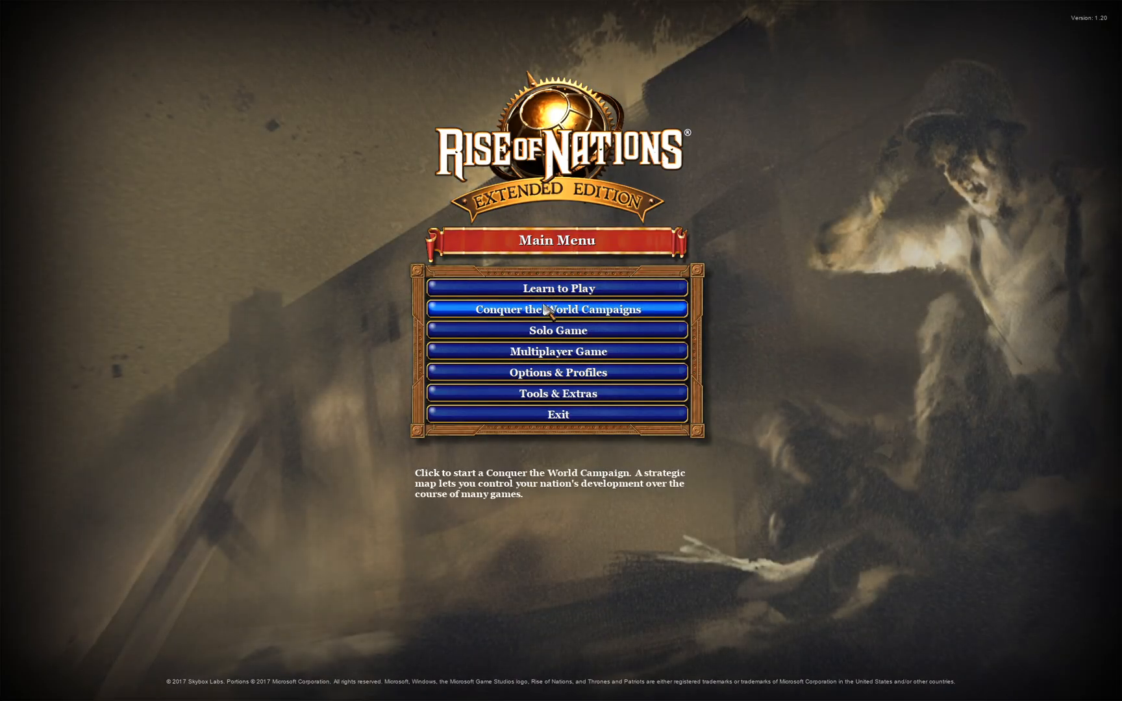
- Load a scenario as a solo game, unpause it, and bring the armies on the battlefield into view
{"action": "left_click", "coordinate": [549, 330]}
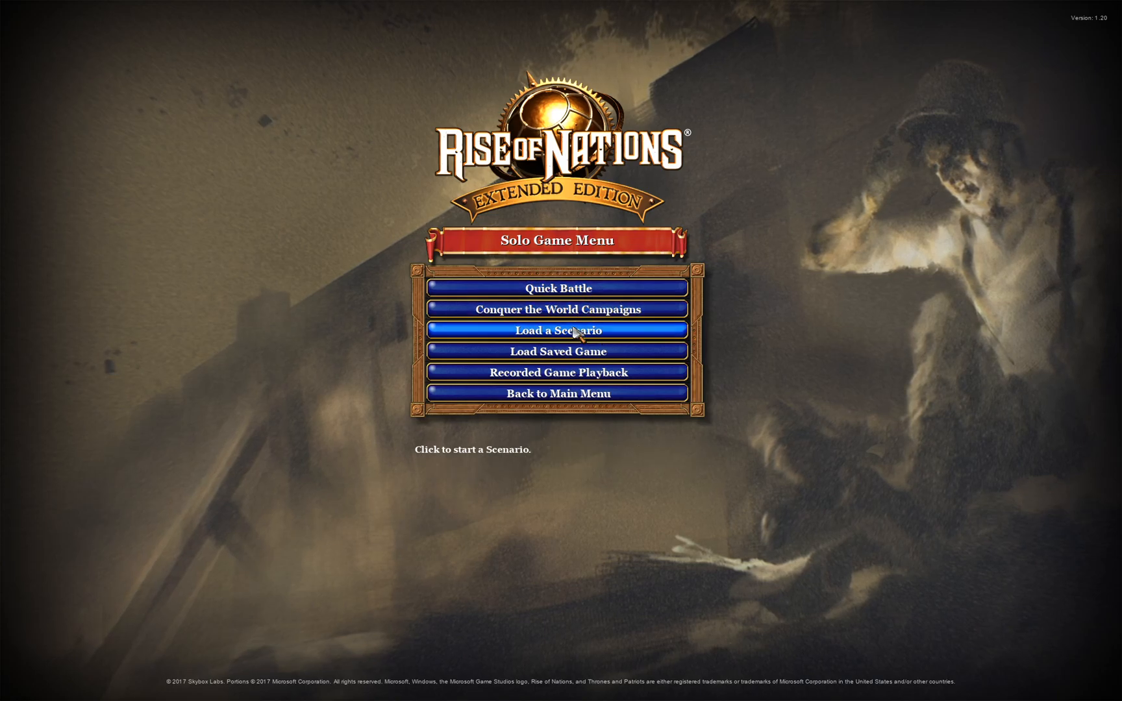
{"action": "left_click", "coordinate": [575, 331]}
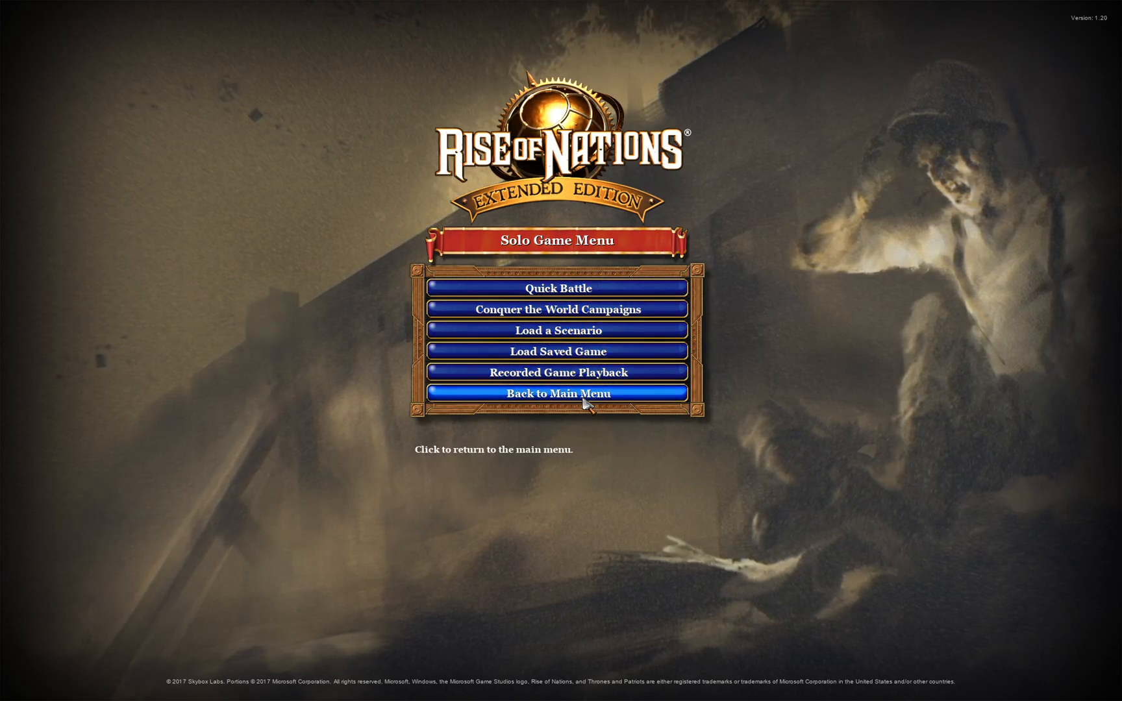
{"action": "left_click", "coordinate": [593, 331]}
{"action": "left_click_drag", "start_coordinate": [653, 281], "coordinate": [671, 325]}
{"action": "left_click", "coordinate": [578, 312]}
{"action": "left_click", "coordinate": [460, 508]}
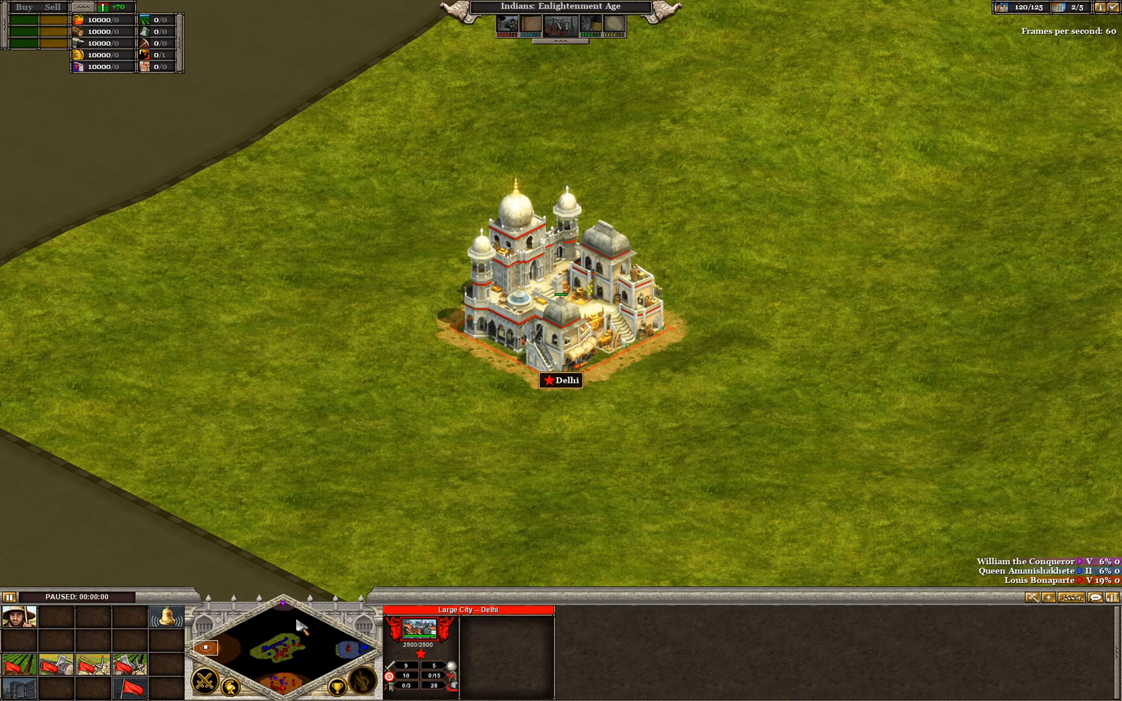
{"action": "left_click", "coordinate": [13, 597]}
{"action": "left_click_drag", "start_coordinate": [278, 685], "coordinate": [278, 682]}
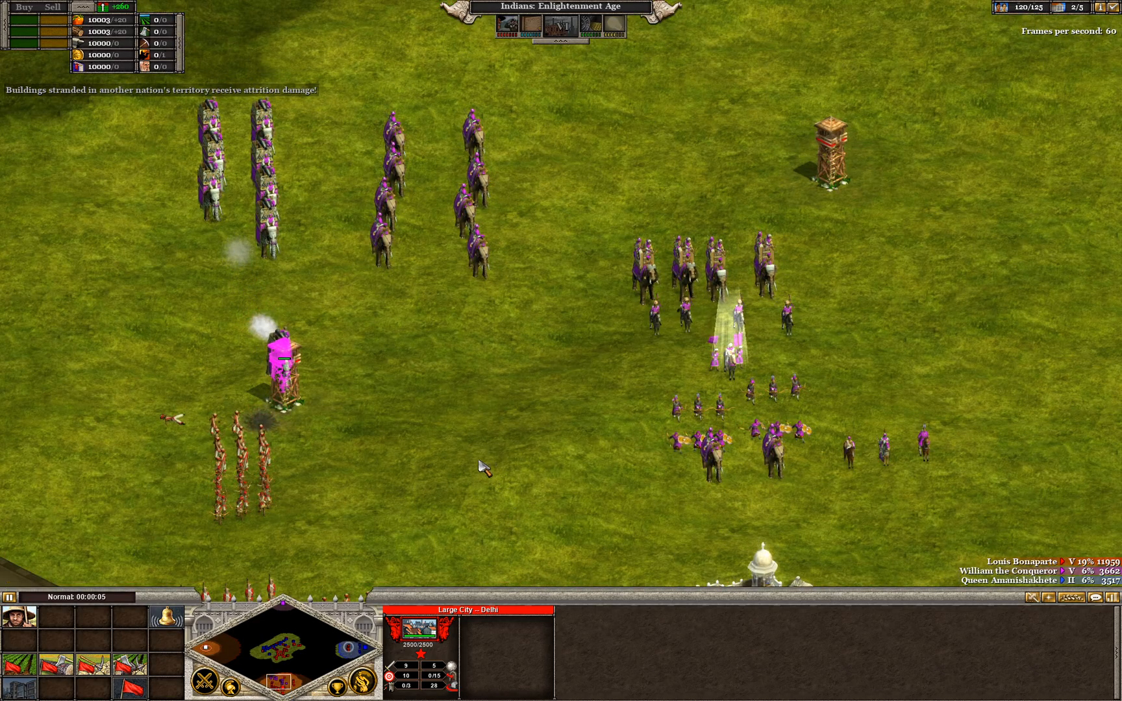
- Resign the scenario for the red Indian nation, confirm, and look over the blue nation's troops among the towers
{"action": "key", "text": "Escape"}
{"action": "key", "text": "Escape"}
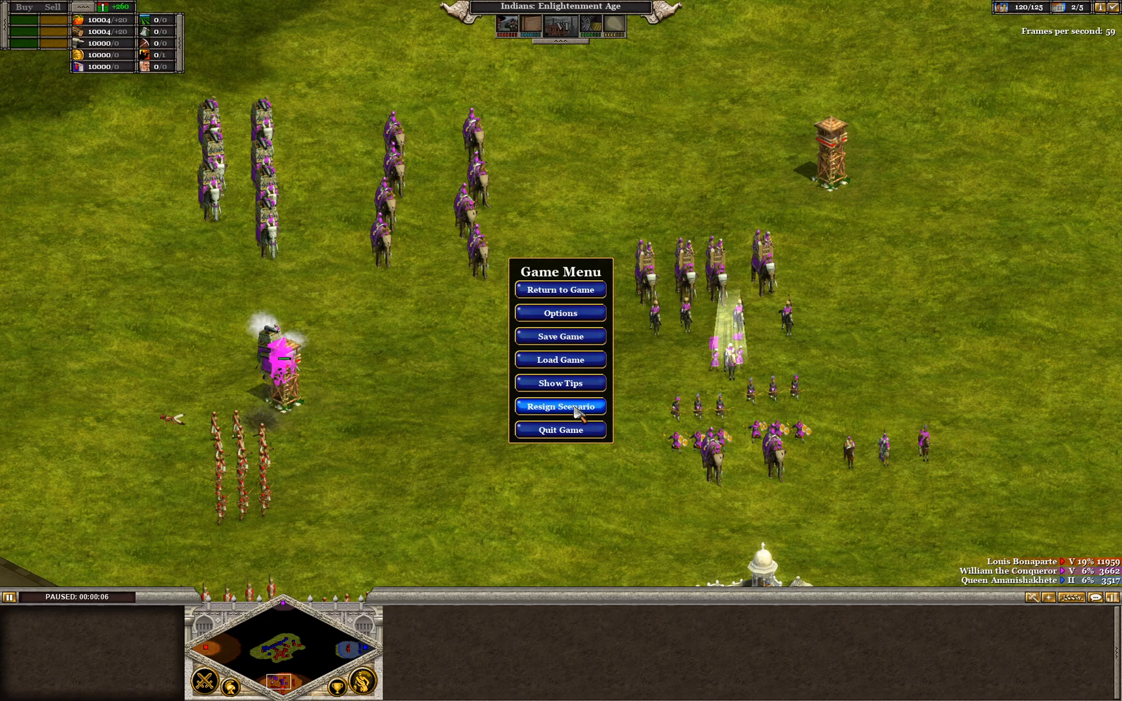
{"action": "left_click", "coordinate": [573, 406]}
{"action": "left_click", "coordinate": [550, 357]}
{"action": "left_click_drag", "start_coordinate": [290, 649], "coordinate": [284, 644]}
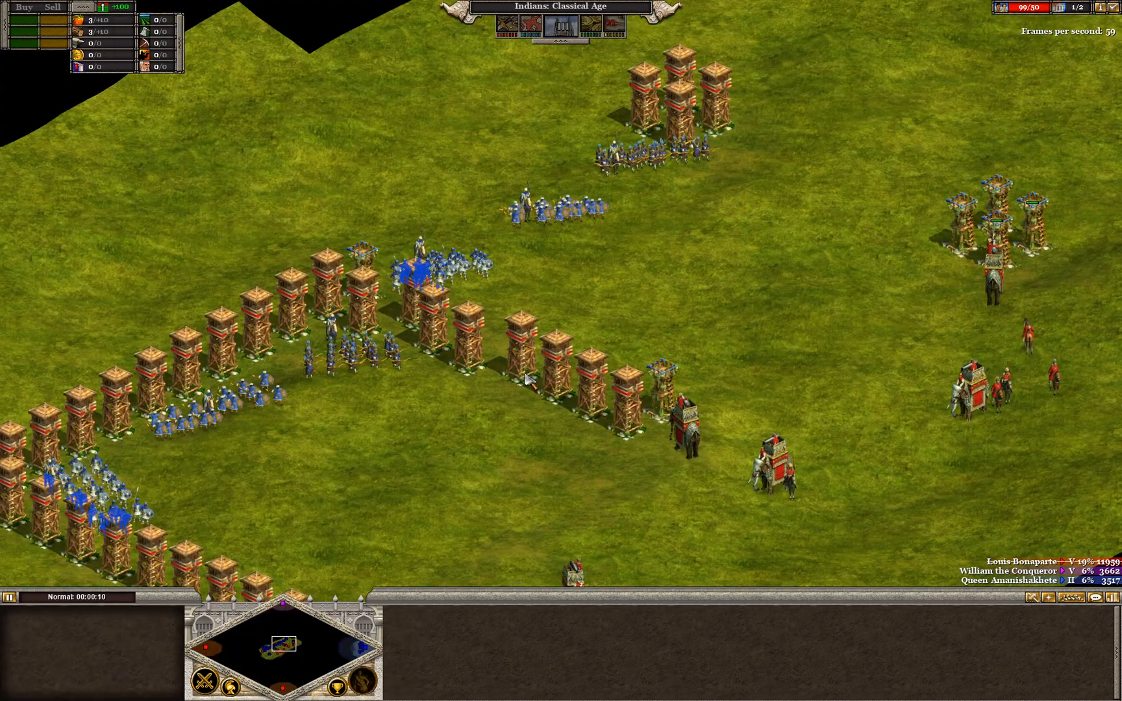
- Resign the scenario for the blue nation as well and confirm, to trigger the defeat music
{"action": "key", "text": "Escape"}
{"action": "left_click", "coordinate": [572, 403]}
{"action": "left_click", "coordinate": [508, 356]}
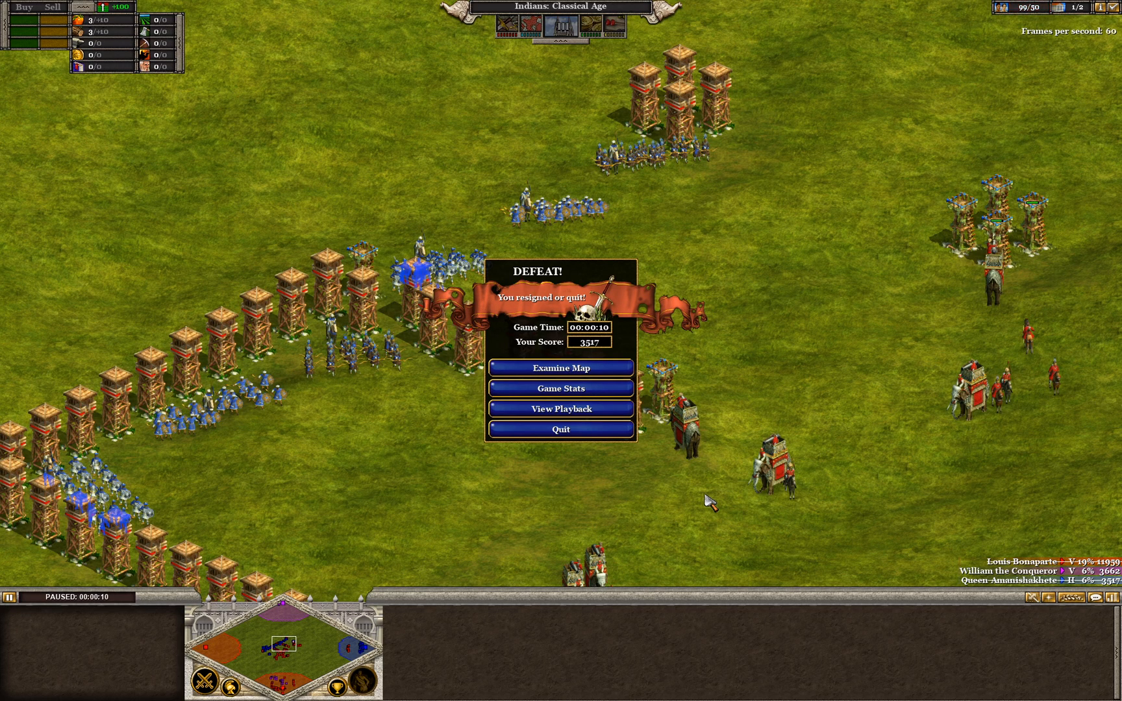
- Examine the map after the defeat, selecting a few blue units near Napata and the Persian city of Persepolis
{"action": "left_click", "coordinate": [588, 368]}
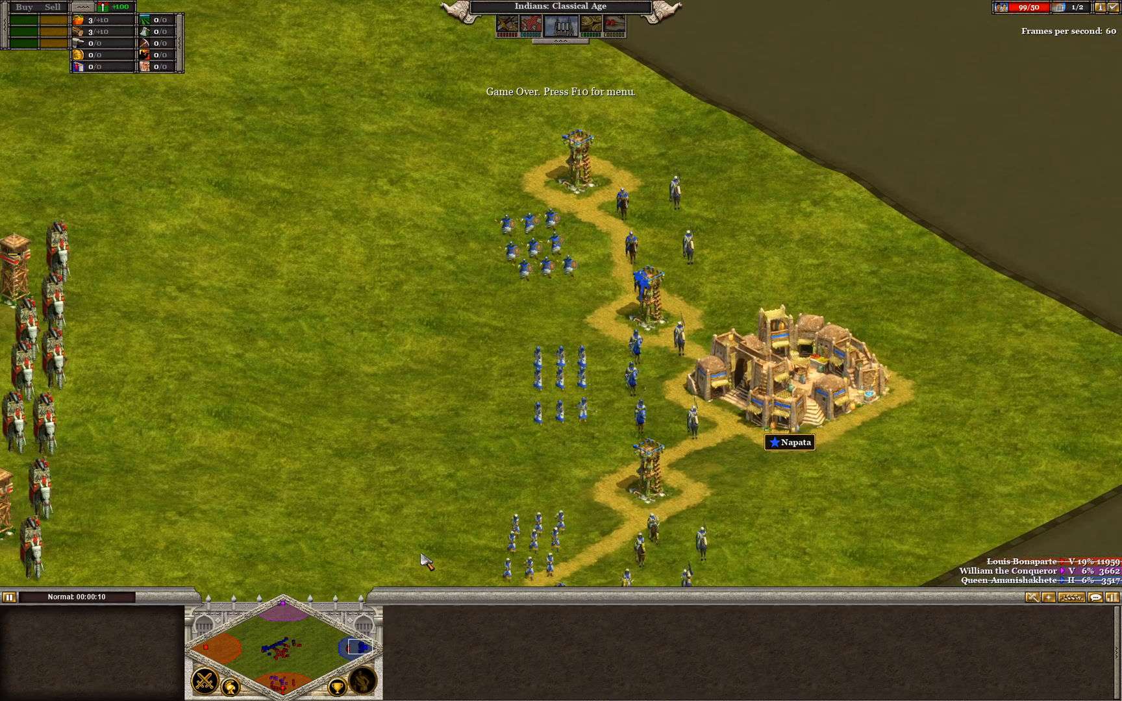
{"action": "left_click_drag", "start_coordinate": [464, 334], "coordinate": [572, 459]}
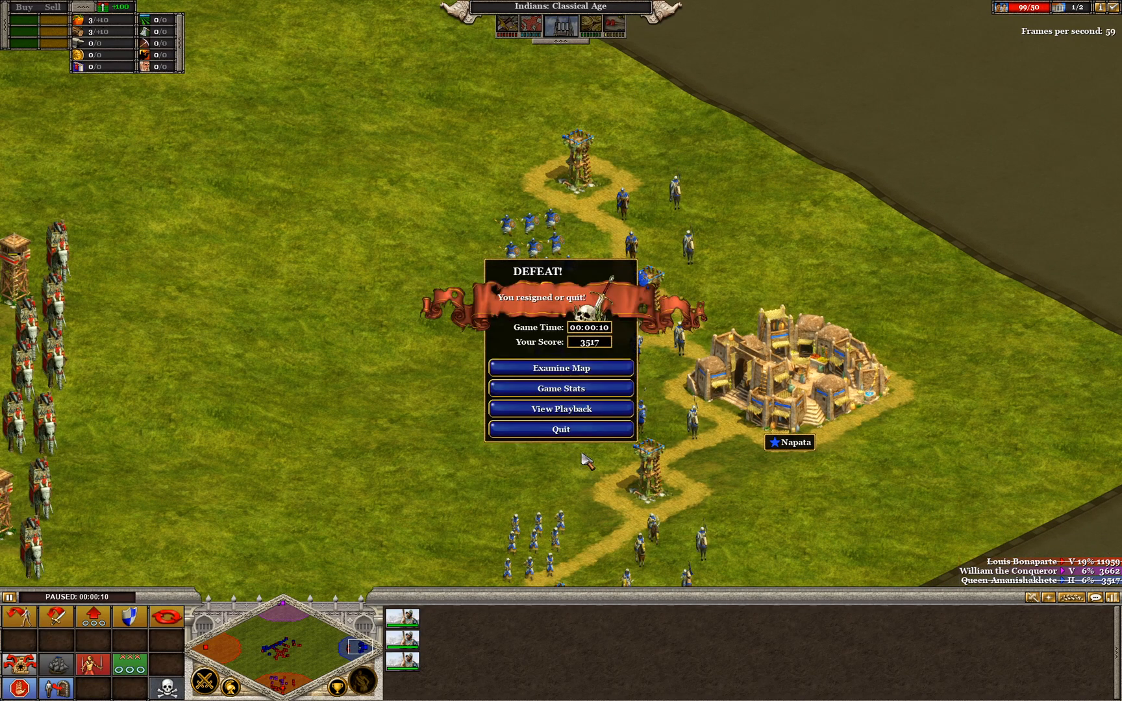
{"action": "left_click", "coordinate": [571, 369]}
{"action": "left_click", "coordinate": [285, 611]}
{"action": "left_click", "coordinate": [574, 229]}
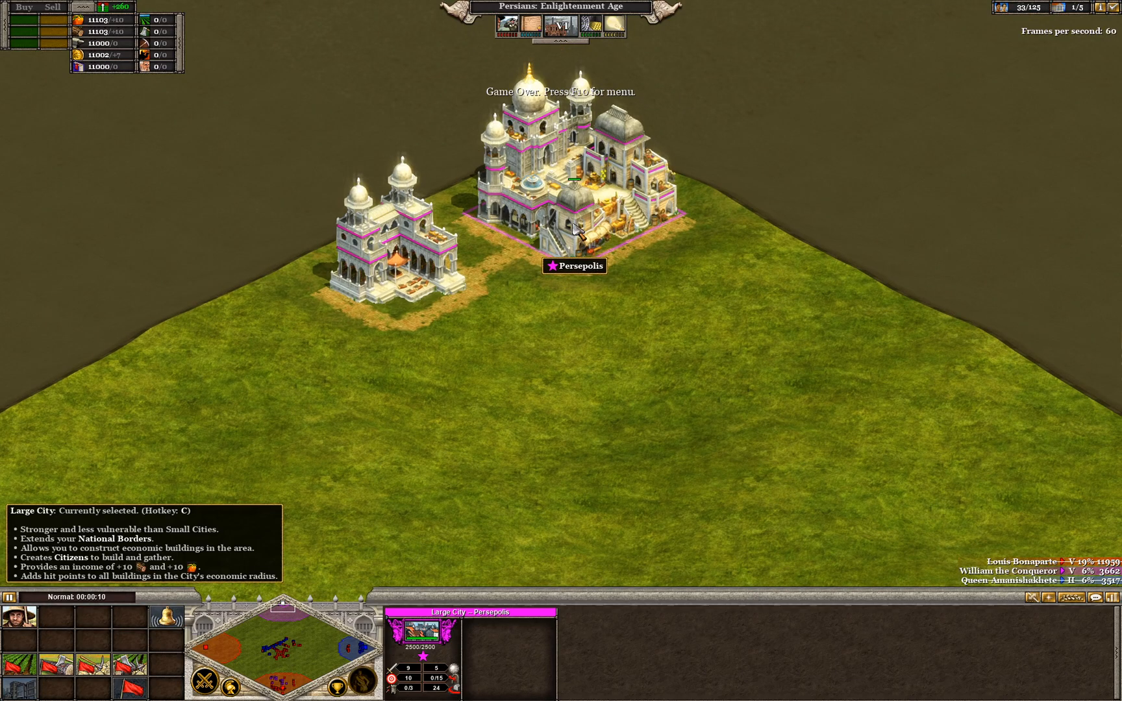
- View the game stats from the victory summary and close them
{"action": "left_click", "coordinate": [598, 388]}
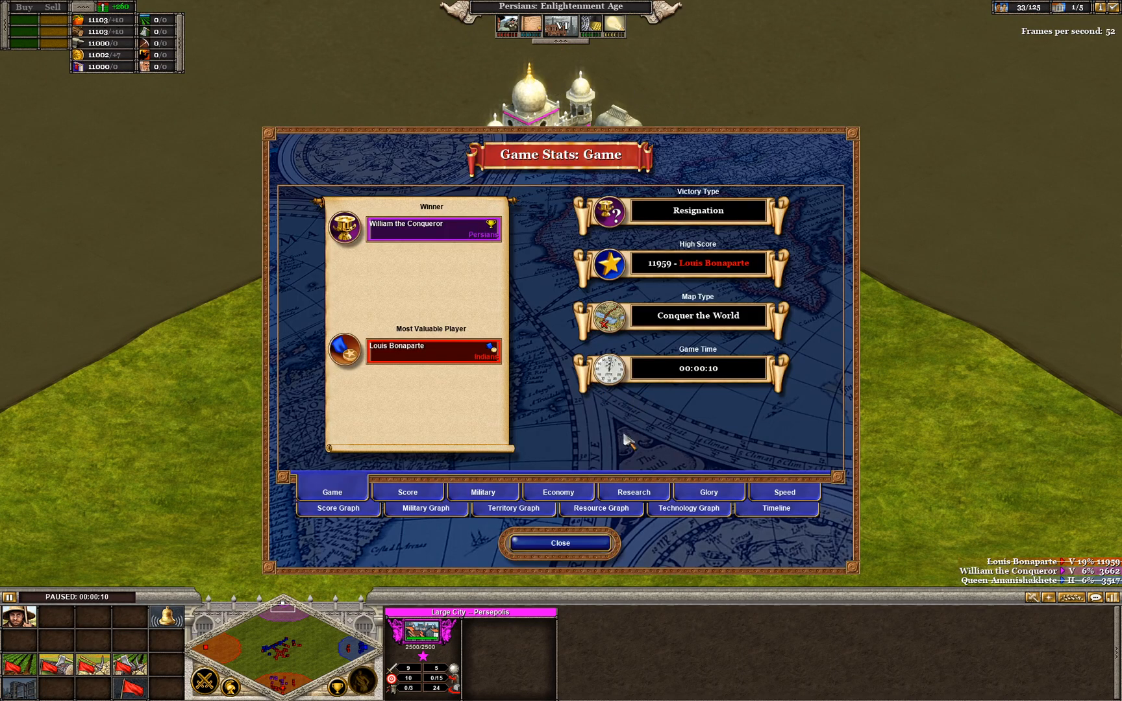
{"action": "left_click", "coordinate": [560, 545]}
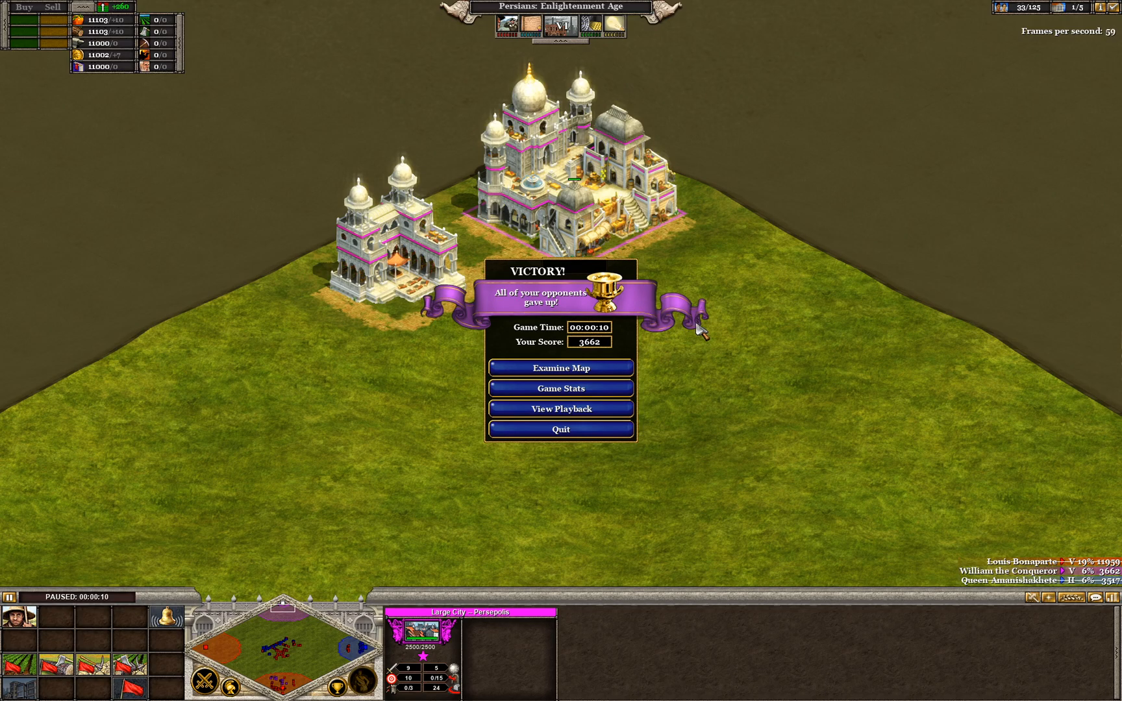
- Examine the map after the victory, surveying the central battlefield and Persepolis while the victory music plays
{"action": "left_click", "coordinate": [580, 363]}
{"action": "left_click_drag", "start_coordinate": [291, 650], "coordinate": [282, 654]}
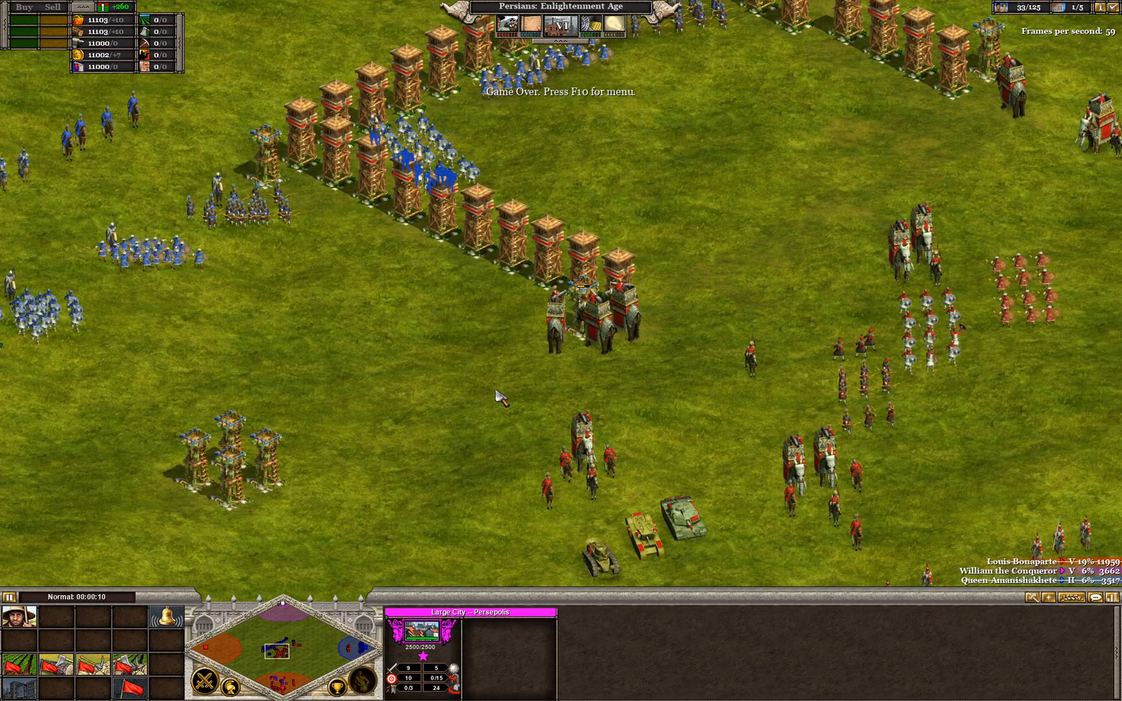
{"action": "left_click", "coordinate": [502, 398]}
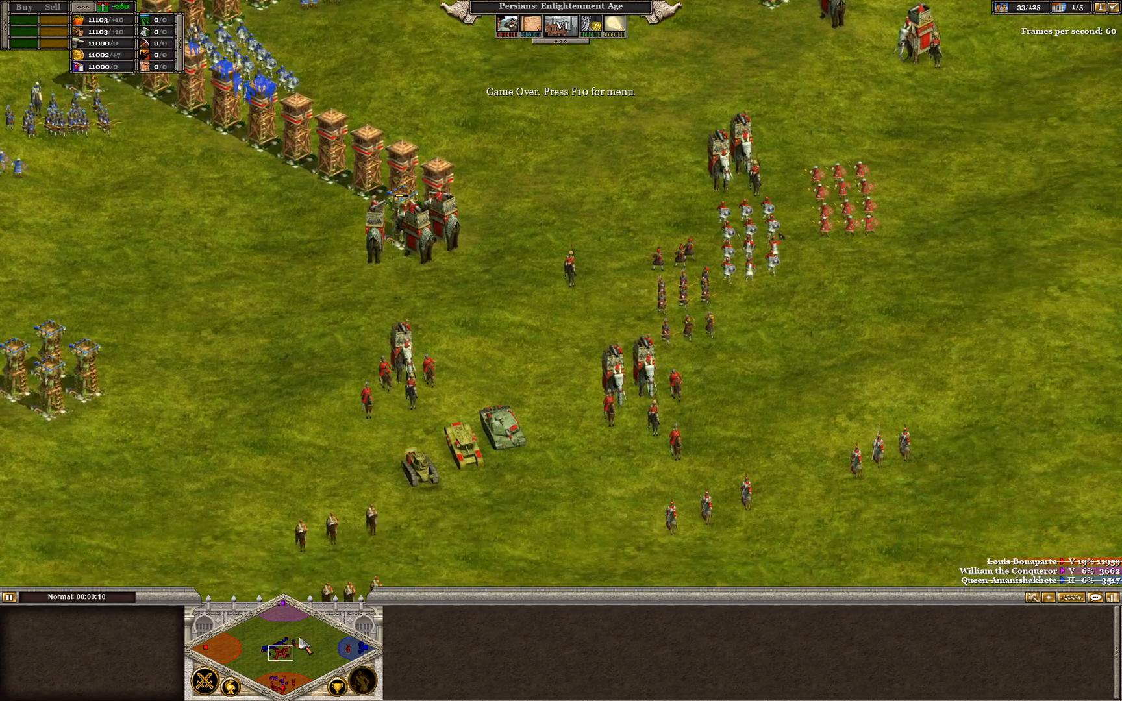
{"action": "left_click", "coordinate": [285, 607]}
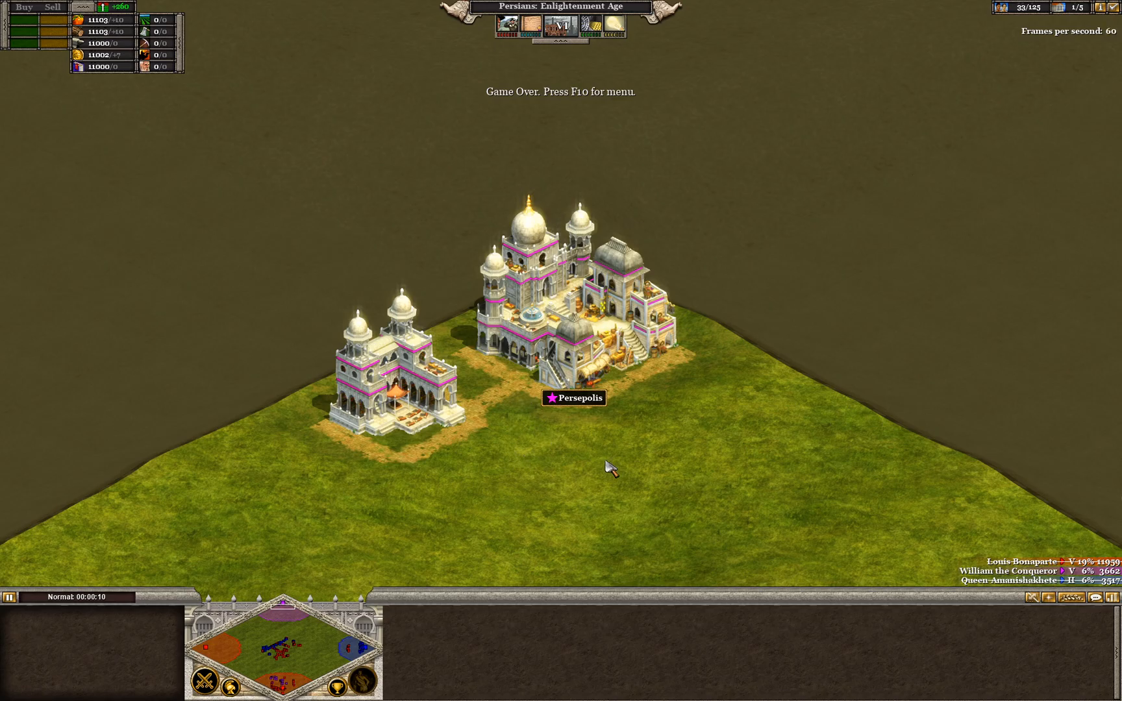
{"action": "left_click", "coordinate": [287, 654]}
{"action": "left_click_drag", "start_coordinate": [287, 654], "coordinate": [281, 654]}
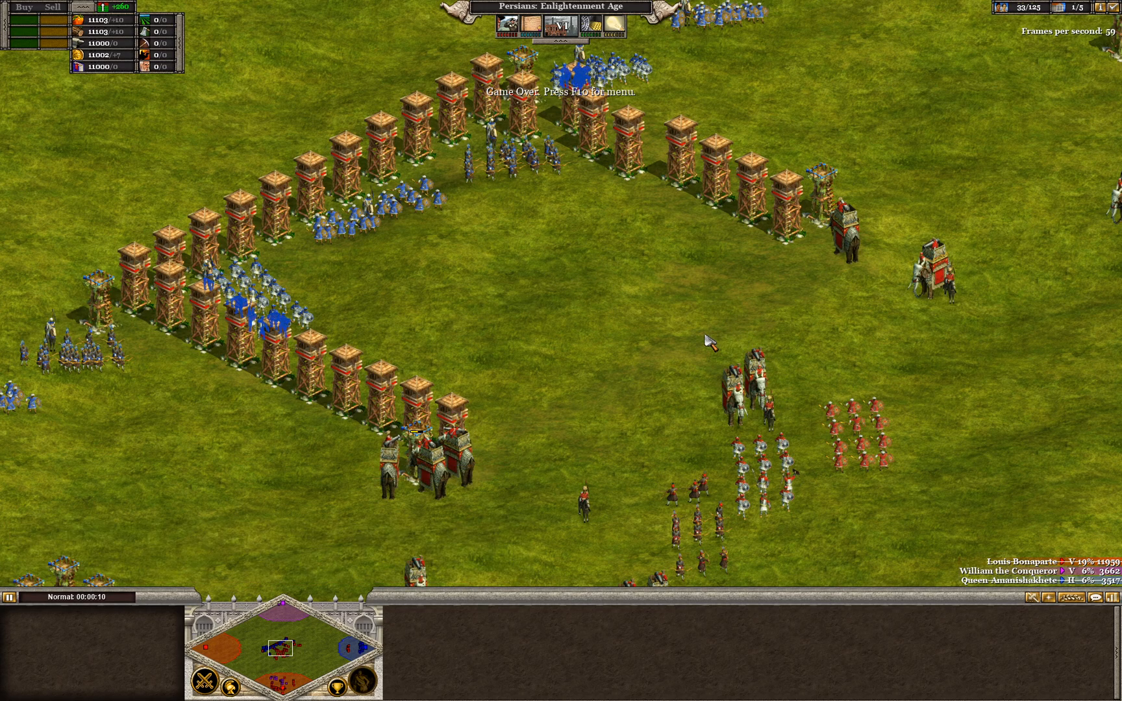
{"action": "left_click_drag", "start_coordinate": [284, 657], "coordinate": [281, 649]}
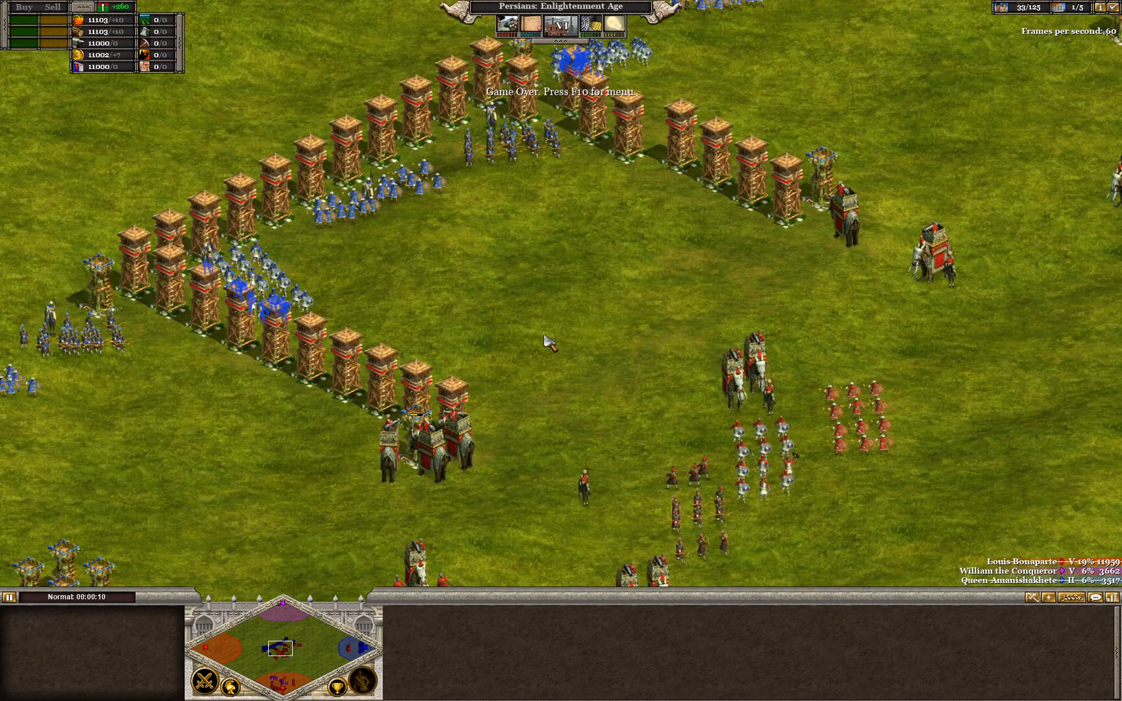